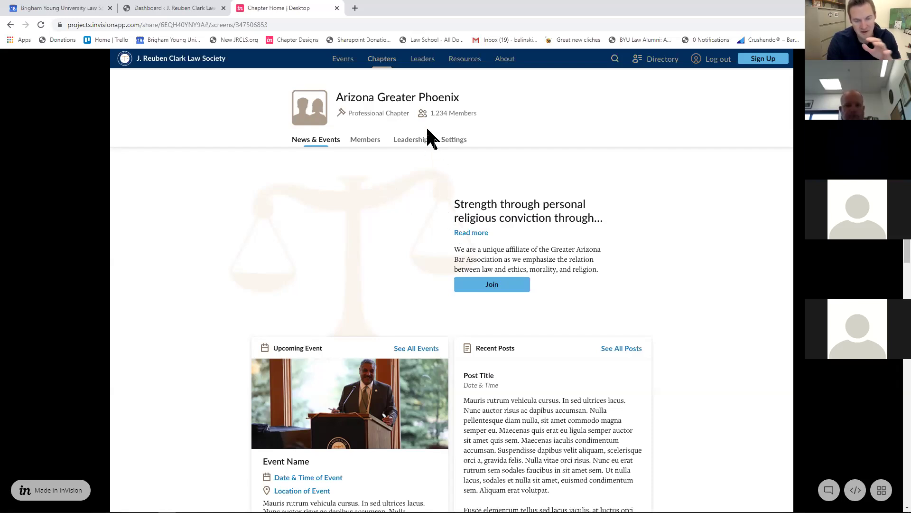
Open dev.jrcls.org in a new browser tab and look over the home page's mission, directory and articles sections
{"action": "left_click", "coordinate": [355, 8]}
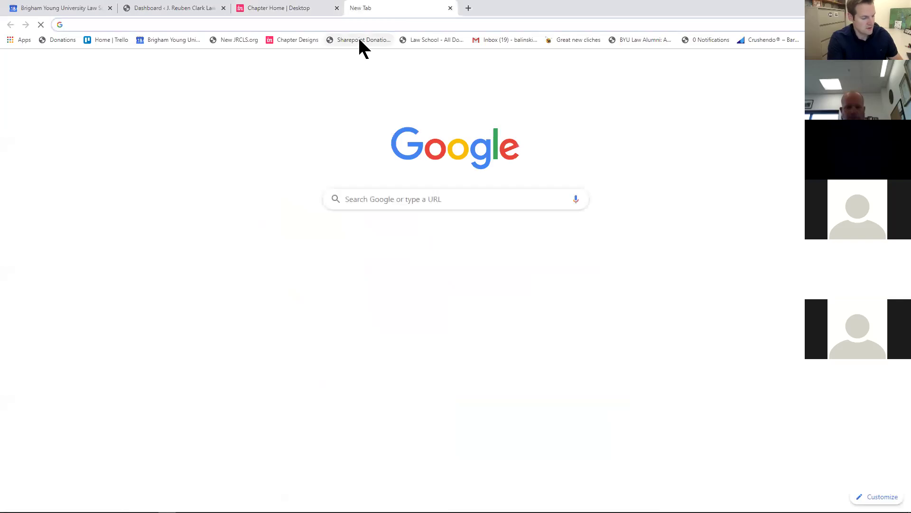
{"action": "type", "text": "dev.jrcls.org"}
{"action": "key", "text": "Return"}
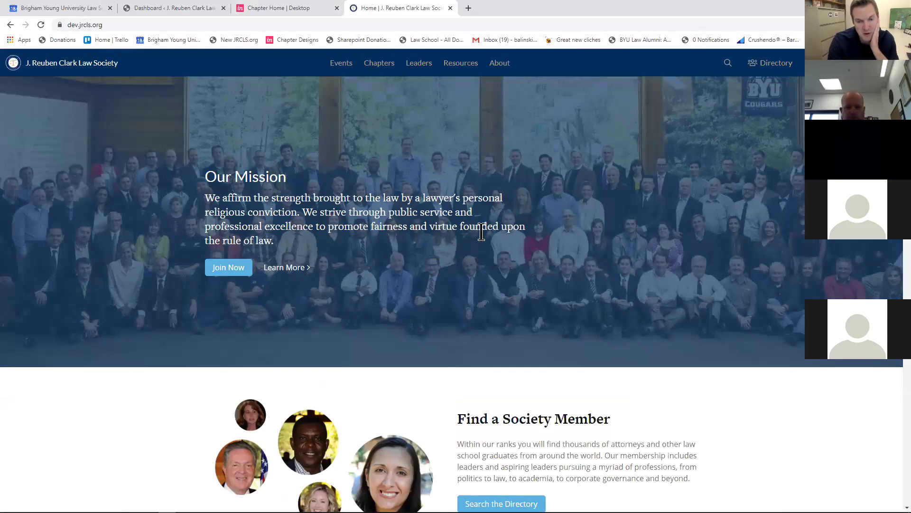
{"action": "scroll", "coordinate": [522, 251], "scroll_direction": "down", "scroll_amount": 4}
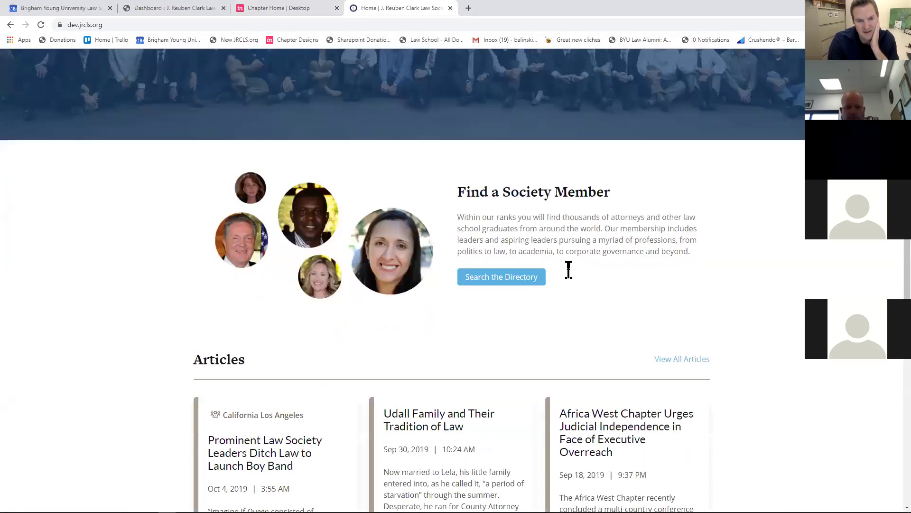
{"action": "scroll", "coordinate": [568, 273], "scroll_direction": "up", "scroll_amount": 4}
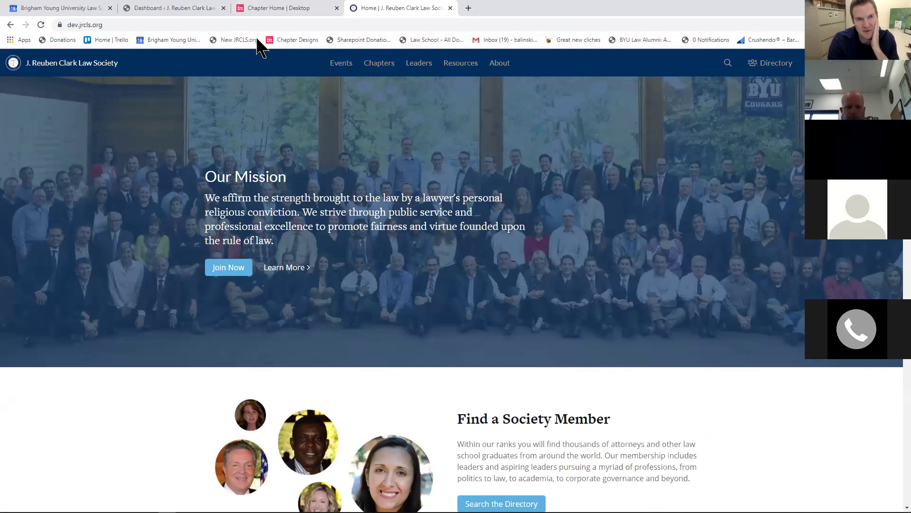
Glance at the Arizona Greater Phoenix chapter mockup, and open the live Africa South Africa chapter page to review its sections
{"action": "left_click", "coordinate": [280, 8]}
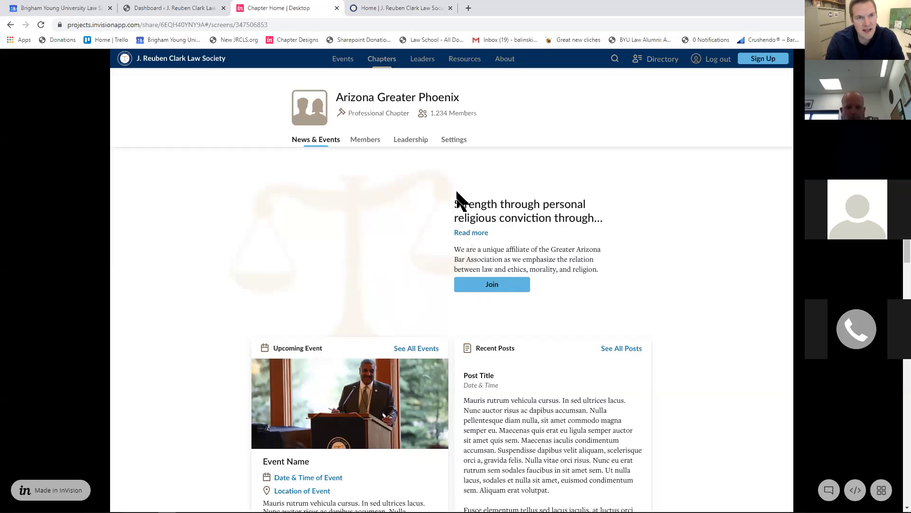
{"action": "left_click", "coordinate": [398, 9]}
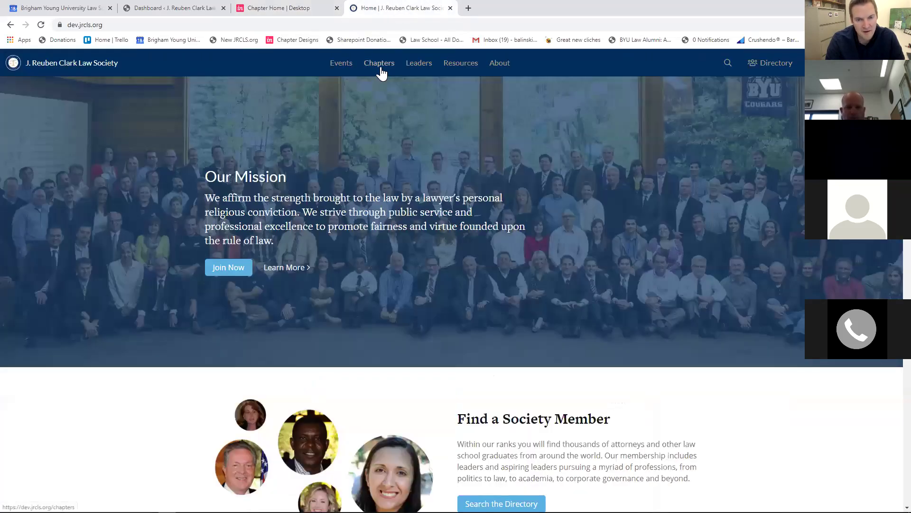
{"action": "left_click", "coordinate": [379, 64]}
{"action": "left_click", "coordinate": [323, 232]}
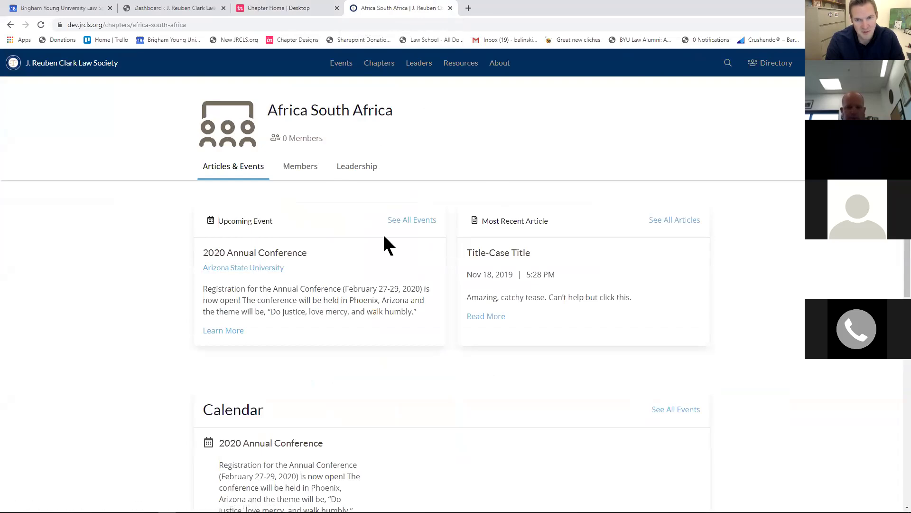
{"action": "scroll", "coordinate": [386, 244], "scroll_direction": "down", "scroll_amount": 8}
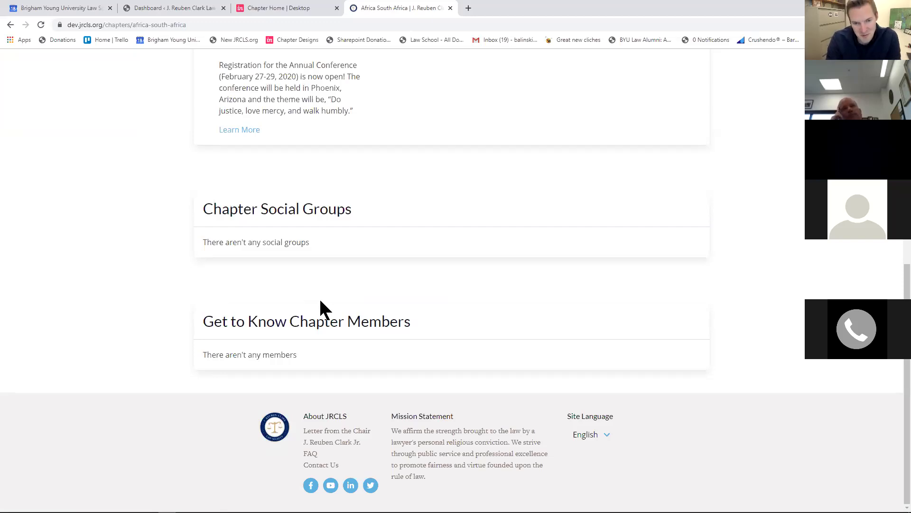
{"action": "scroll", "coordinate": [466, 337], "scroll_direction": "up", "scroll_amount": 8}
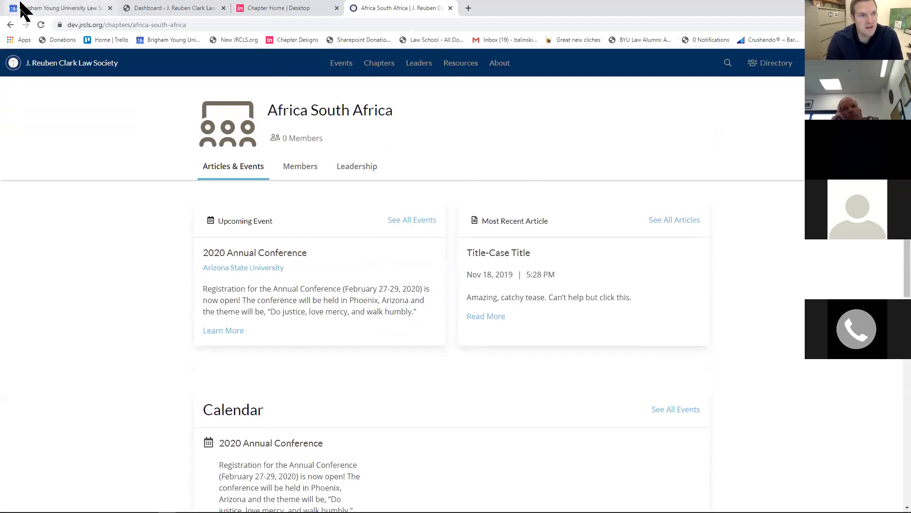
Switch to Google Calendar and highlight the short survey link in the Chapter & Committee Page Training event description
{"action": "left_click", "coordinate": [36, 6]}
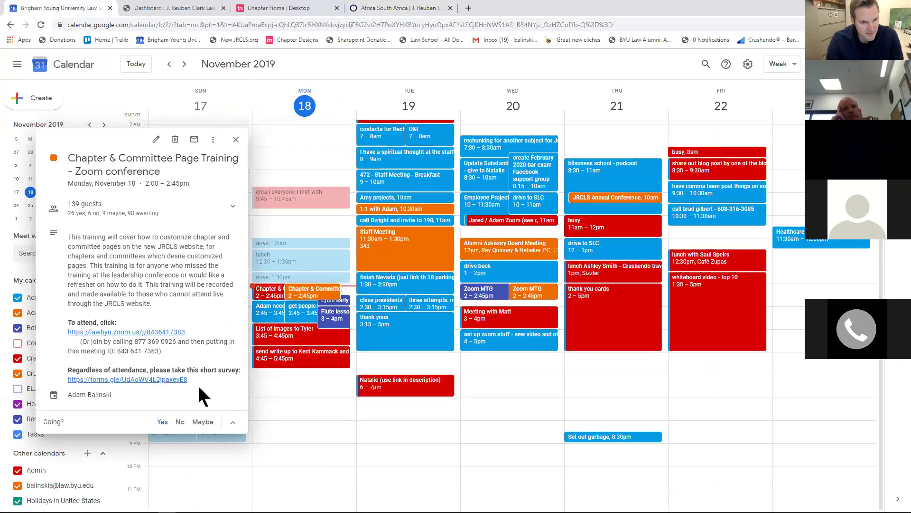
{"action": "left_click_drag", "start_coordinate": [190, 379], "coordinate": [79, 370]}
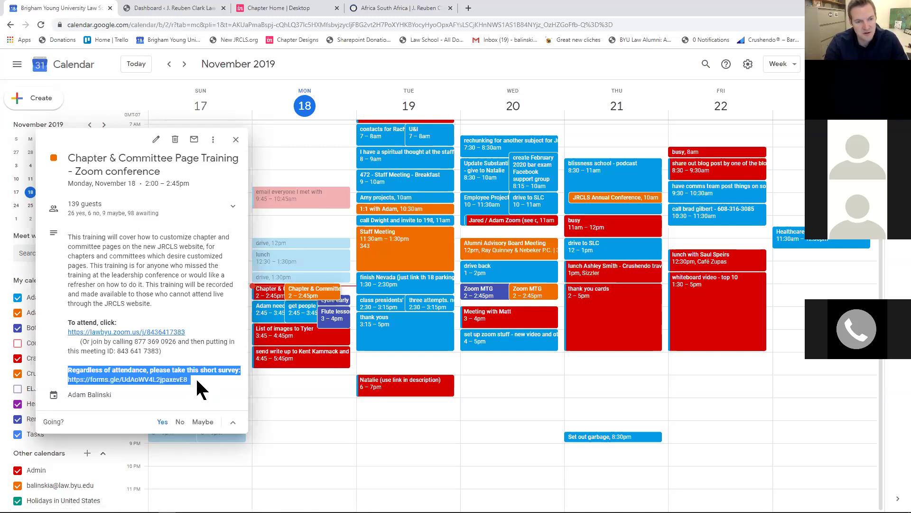
{"action": "left_click", "coordinate": [197, 379]}
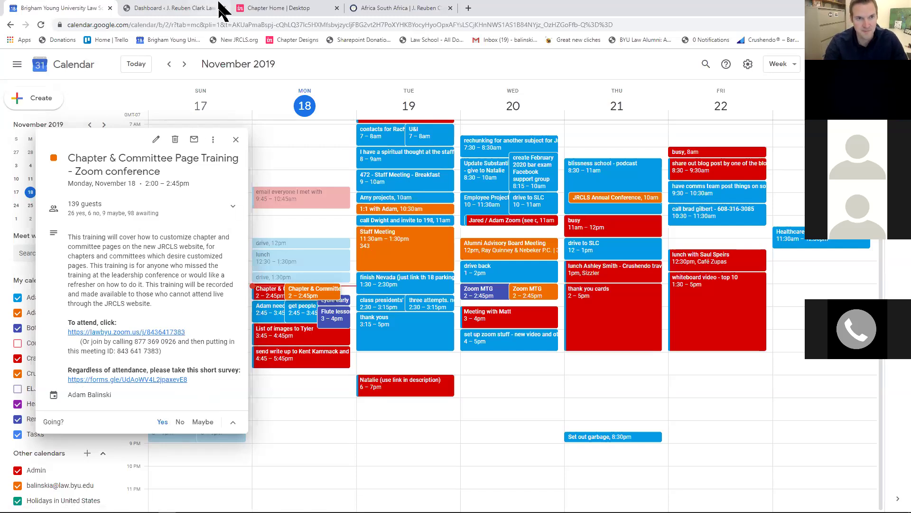
Return to the Africa South Africa chapter page and review its events, articles, calendar, social groups and members sections
{"action": "left_click", "coordinate": [377, 8]}
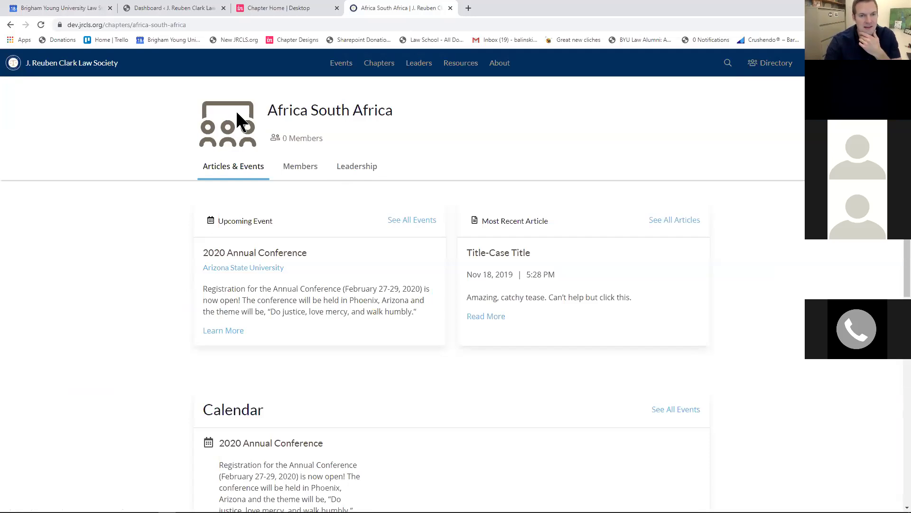
{"action": "scroll", "coordinate": [295, 228], "scroll_direction": "down", "scroll_amount": 8}
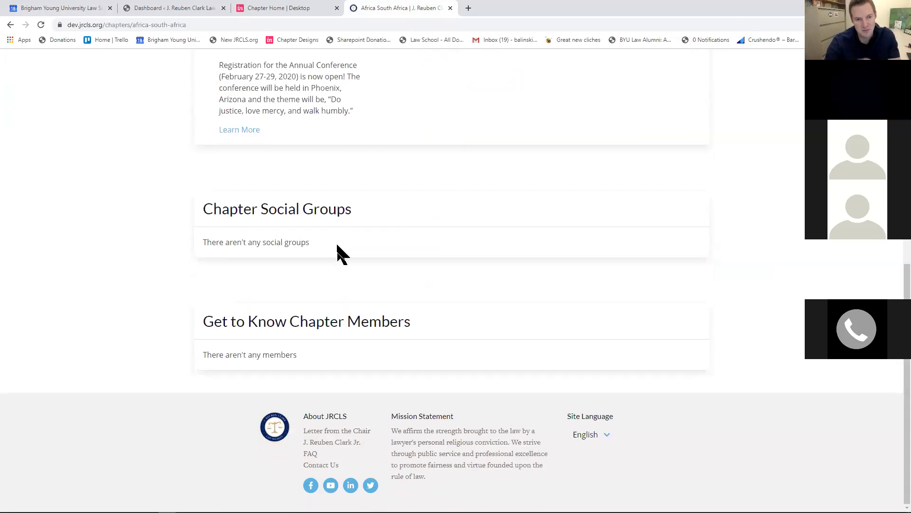
{"action": "scroll", "coordinate": [343, 245], "scroll_direction": "up", "scroll_amount": 7}
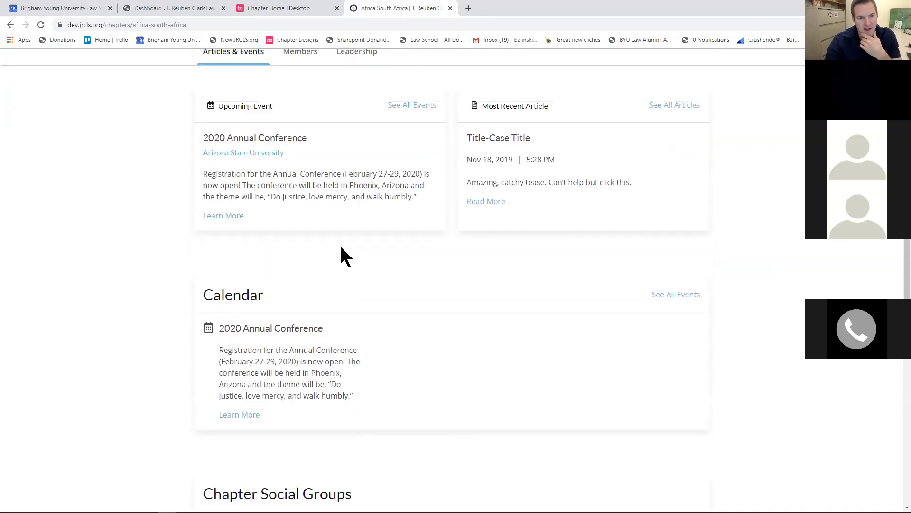
{"action": "scroll", "coordinate": [338, 250], "scroll_direction": "up", "scroll_amount": 1}
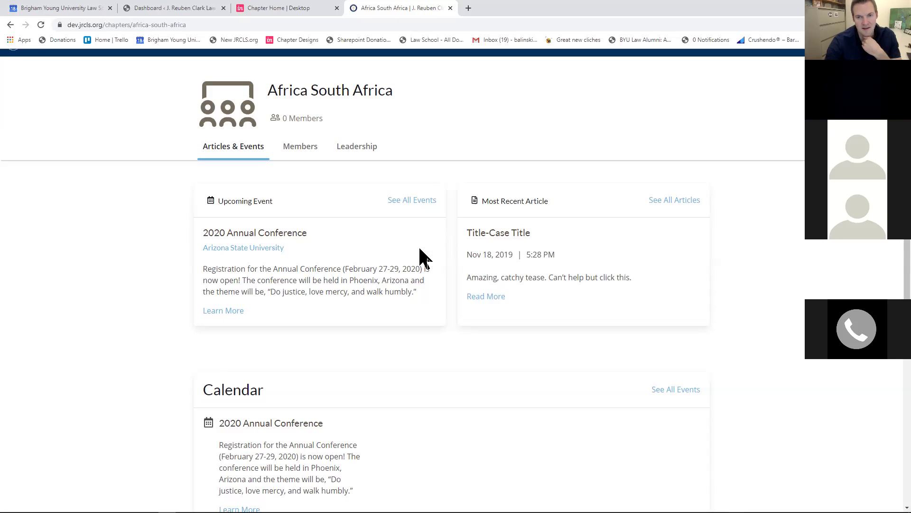
Log out of the WordPress admin for the J. Reuben Clark Law Society site and reopen its login page
{"action": "left_click", "coordinate": [180, 10]}
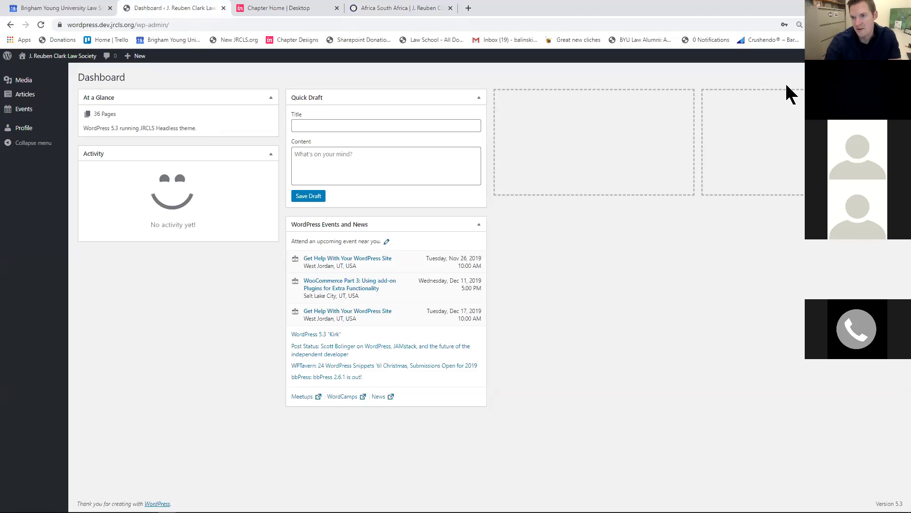
{"action": "left_click", "coordinate": [24, 128]}
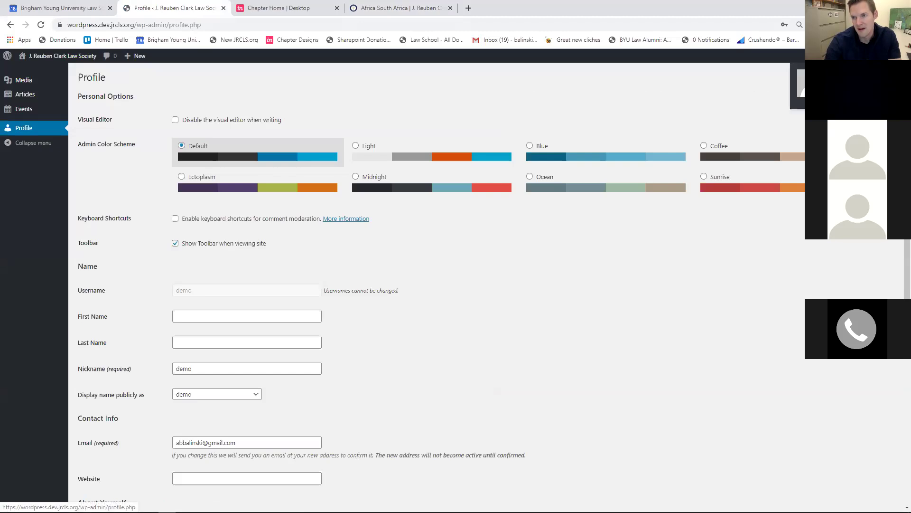
{"action": "left_click", "coordinate": [821, 99]}
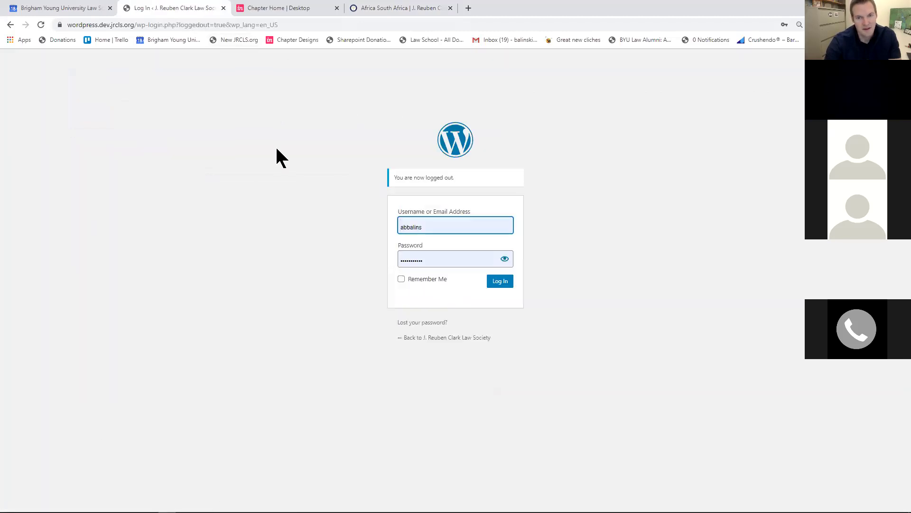
{"action": "left_click", "coordinate": [240, 40]}
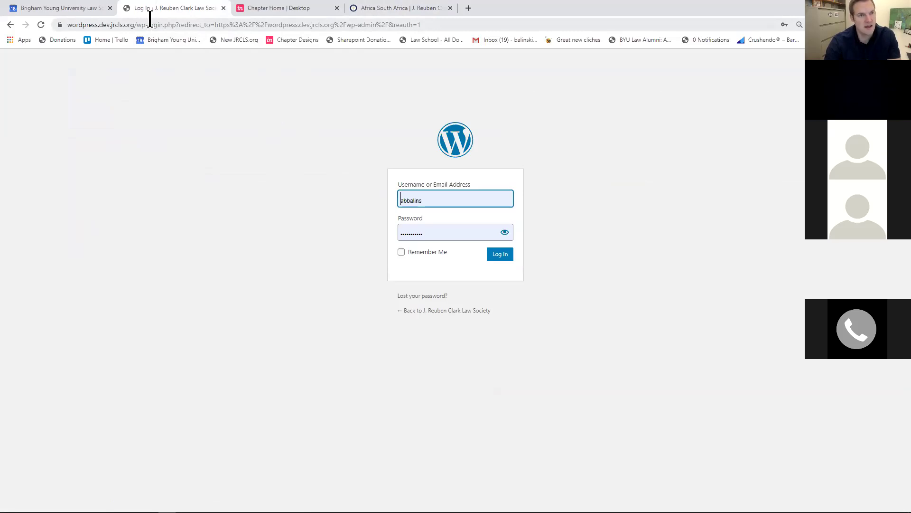
Show the account login form on the Africa South Africa chapter page and dismiss the saved-login suggestions
{"action": "left_click", "coordinate": [413, 16]}
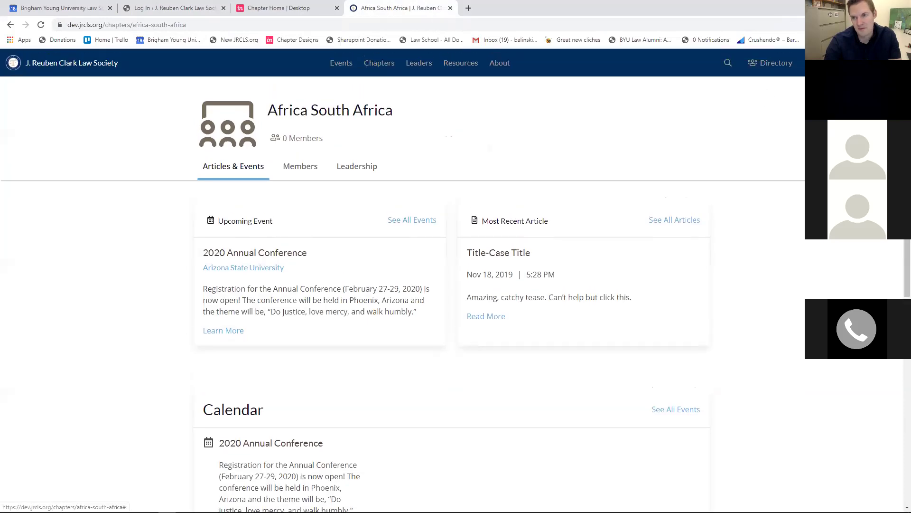
{"action": "left_click", "coordinate": [826, 63]}
{"action": "left_click", "coordinate": [760, 136]}
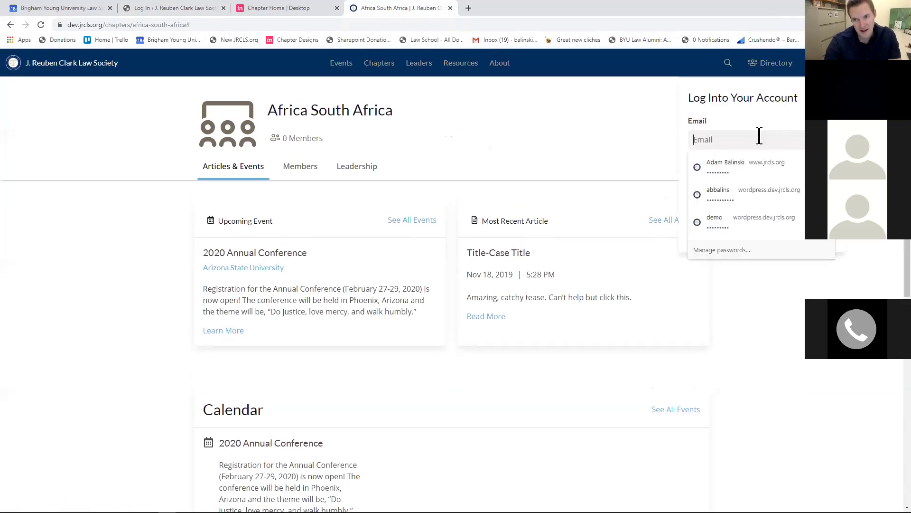
{"action": "key", "text": "Escape"}
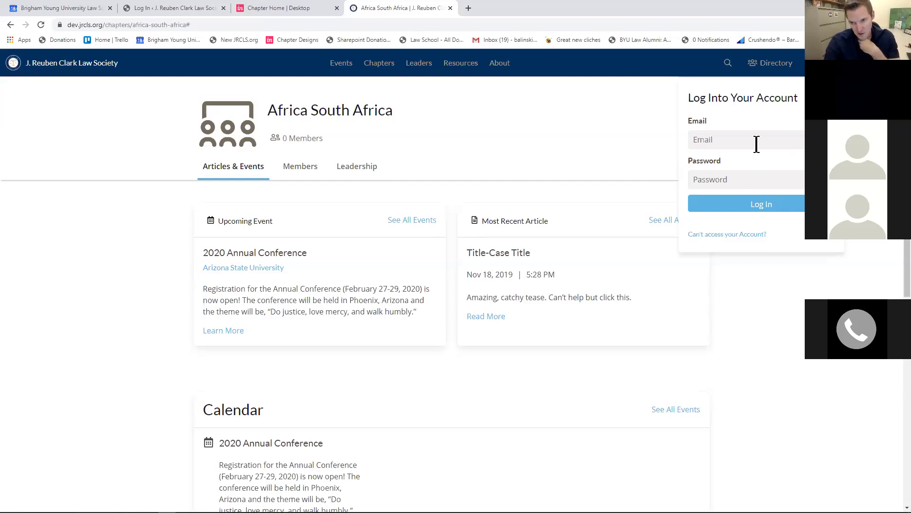
{"action": "left_click", "coordinate": [707, 145]}
{"action": "left_click", "coordinate": [643, 147]}
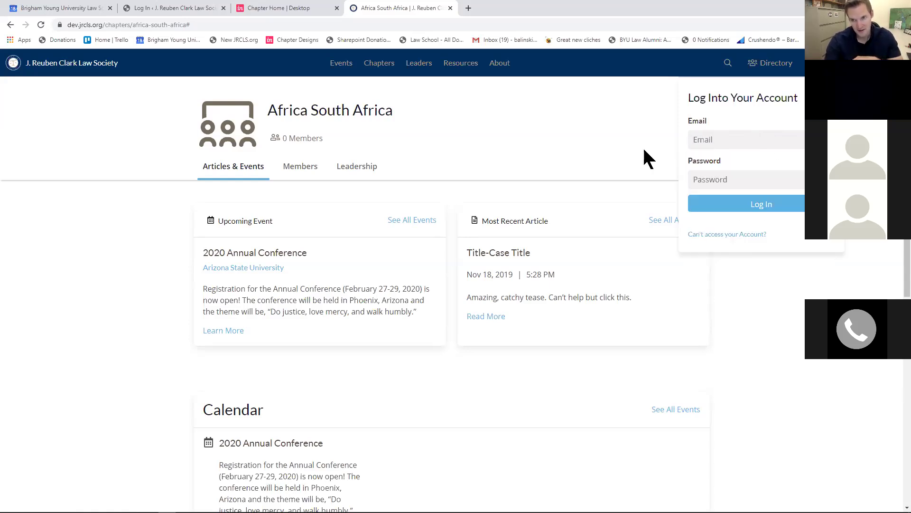
Log in to the WordPress admin with the username demo and the account password, dismissing the browser's offer to update it
{"action": "left_click", "coordinate": [179, 9]}
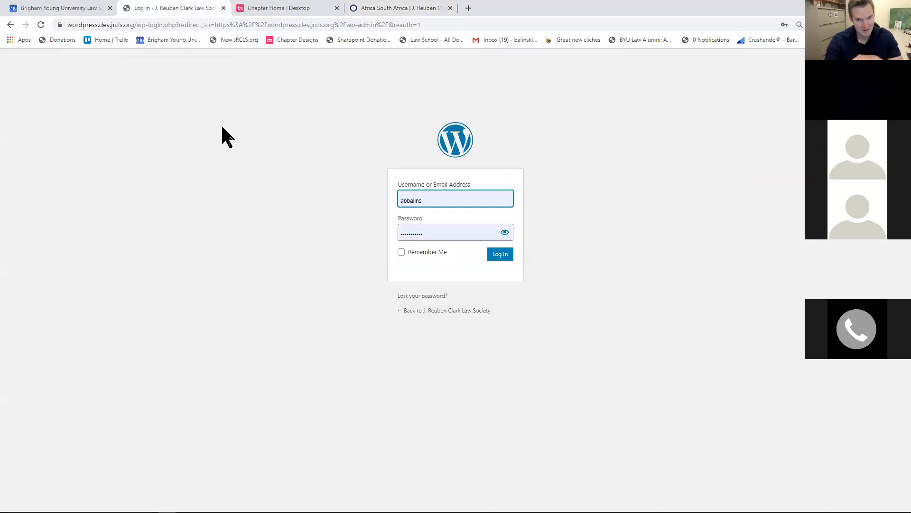
{"action": "double_click", "coordinate": [439, 198]}
{"action": "type", "text": "demo"}
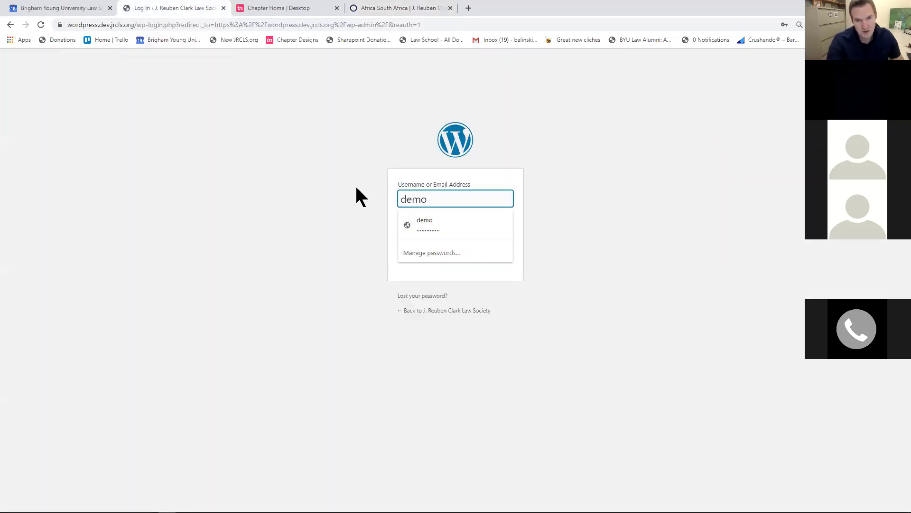
{"action": "left_click", "coordinate": [548, 180]}
{"action": "left_click_drag", "start_coordinate": [476, 230], "coordinate": [335, 229]}
{"action": "type", "text": "••••"}
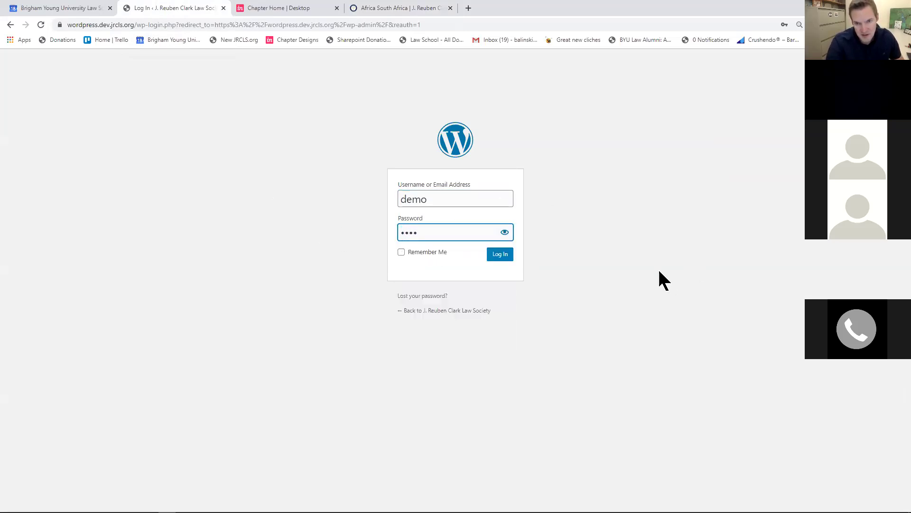
{"action": "left_click", "coordinate": [510, 259]}
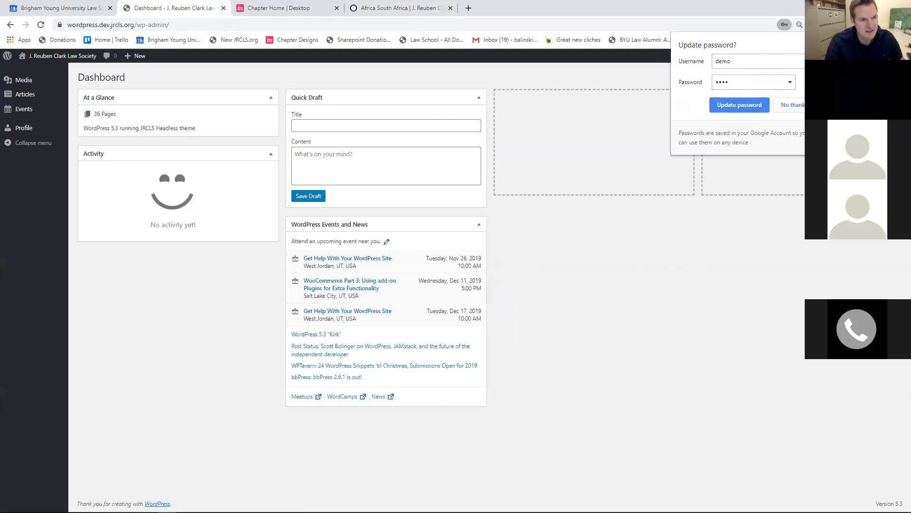
{"action": "left_click", "coordinate": [235, 190]}
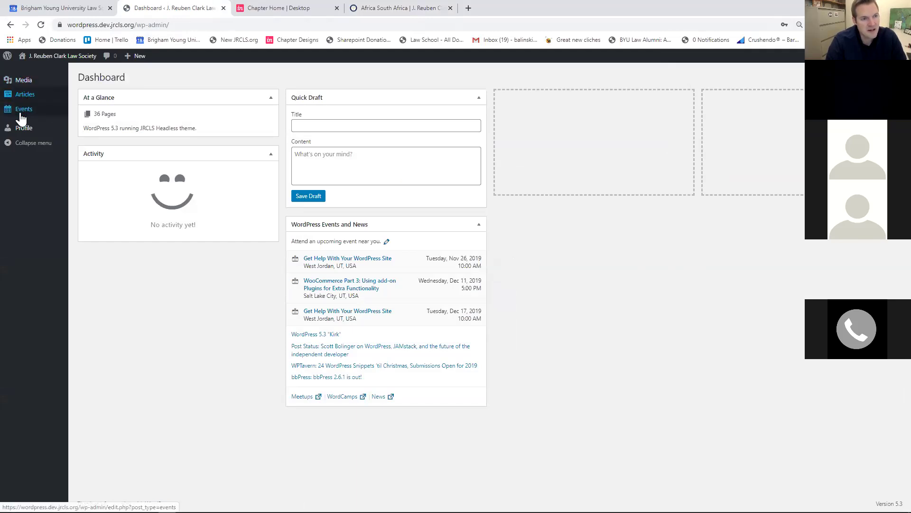
View the media library and the list of all articles in the WordPress admin, briefly highlighting the article titles
{"action": "mouse_move", "coordinate": [26, 99]}
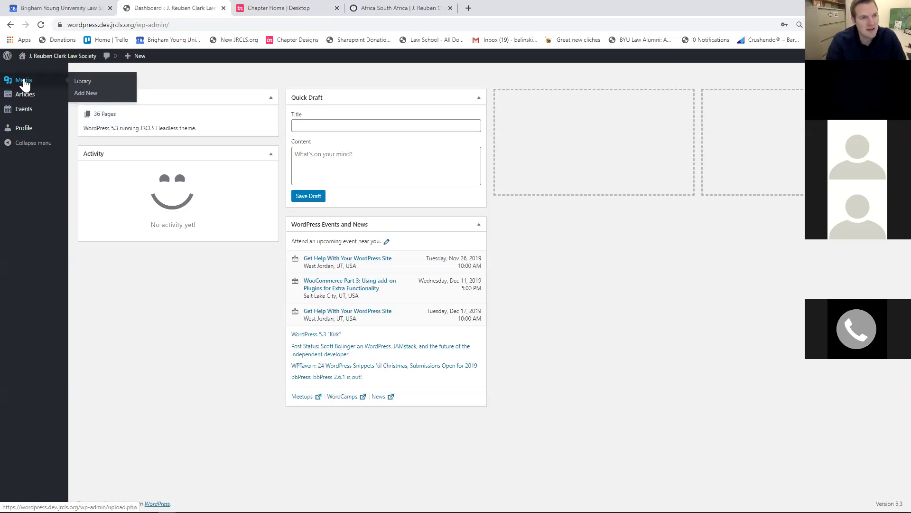
{"action": "left_click", "coordinate": [23, 85]}
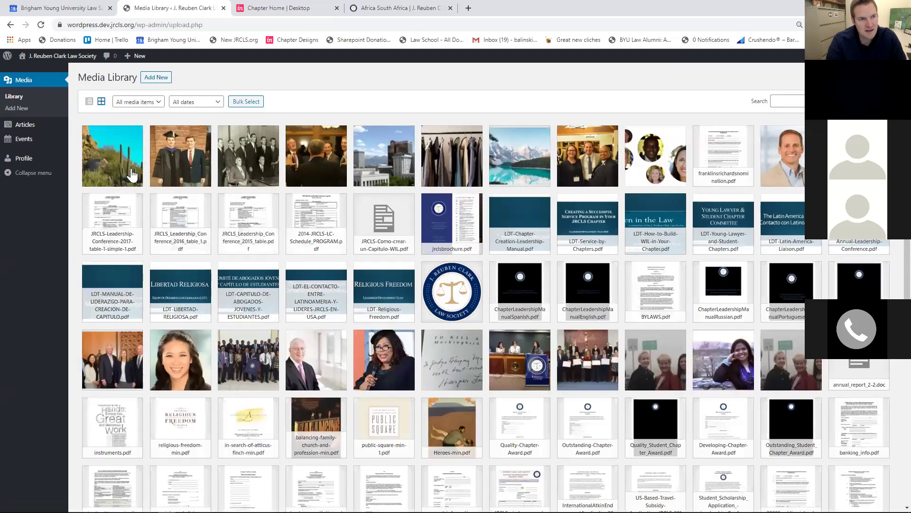
{"action": "mouse_move", "coordinate": [43, 129]}
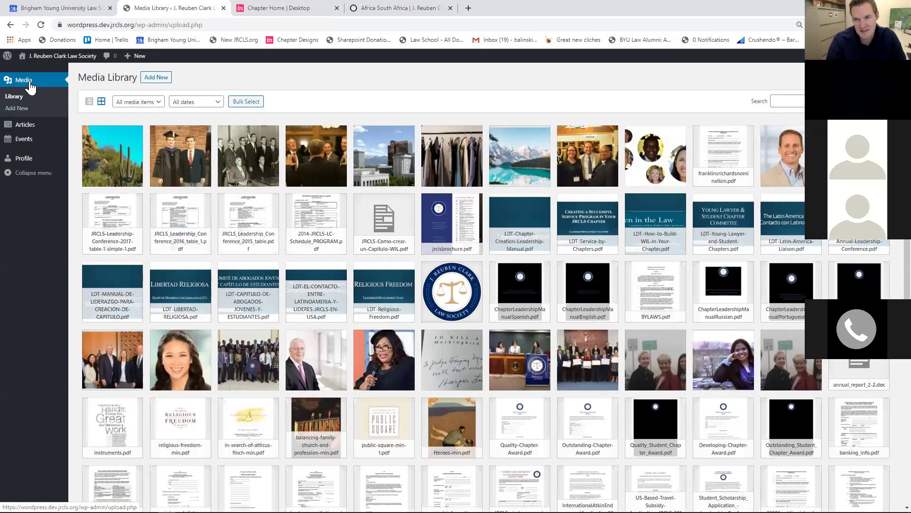
{"action": "left_click", "coordinate": [29, 125]}
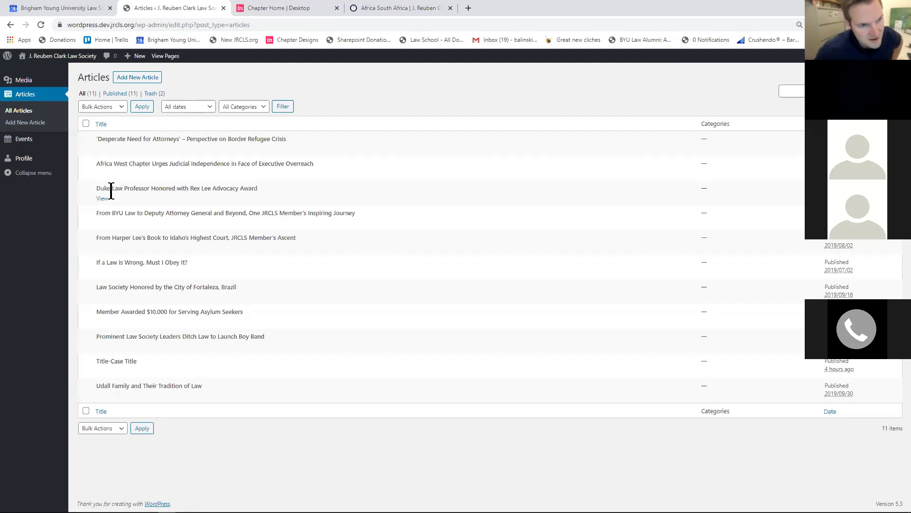
{"action": "left_click_drag", "start_coordinate": [106, 139], "coordinate": [183, 377]}
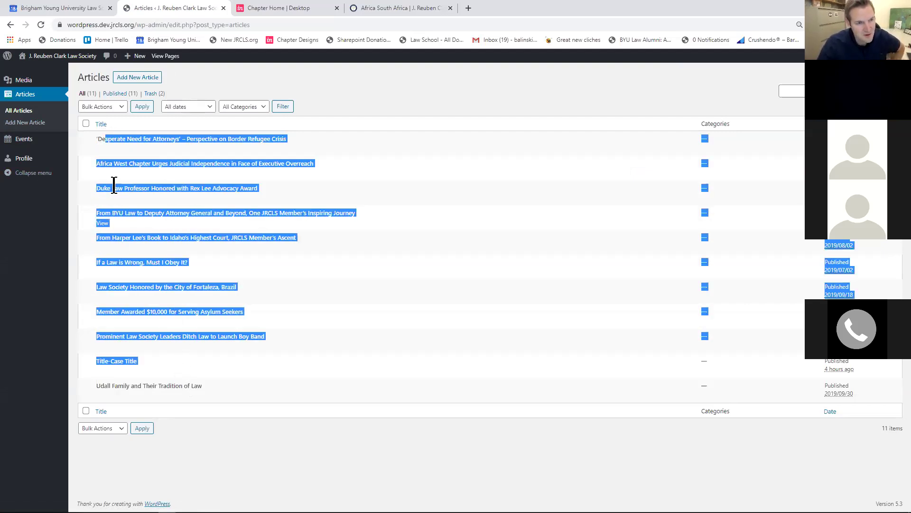
{"action": "left_click", "coordinate": [117, 152]}
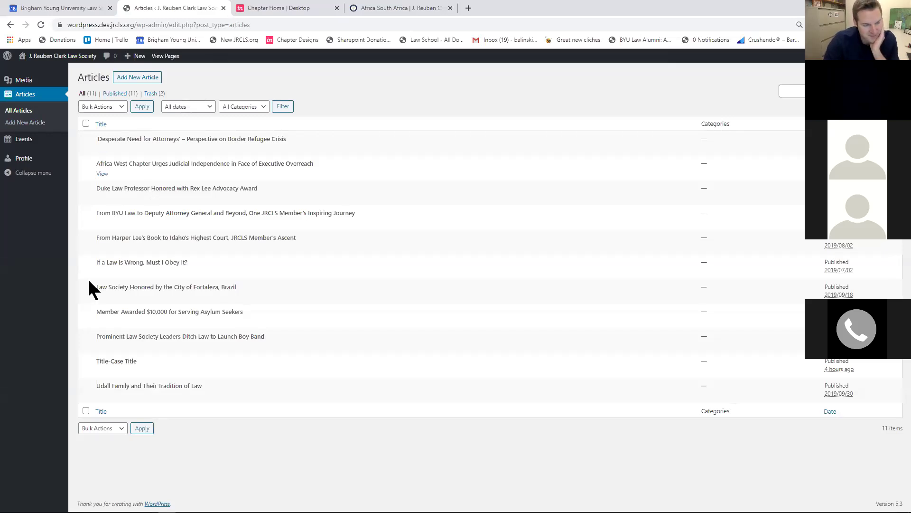
Start a new article and title it "Title-Case Title"
{"action": "left_click", "coordinate": [148, 77]}
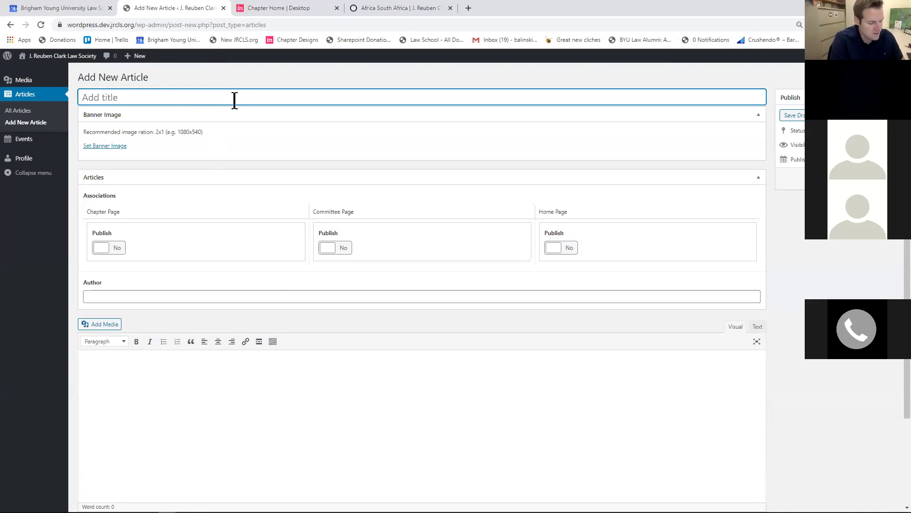
{"action": "type", "text": "Title-Case Title"}
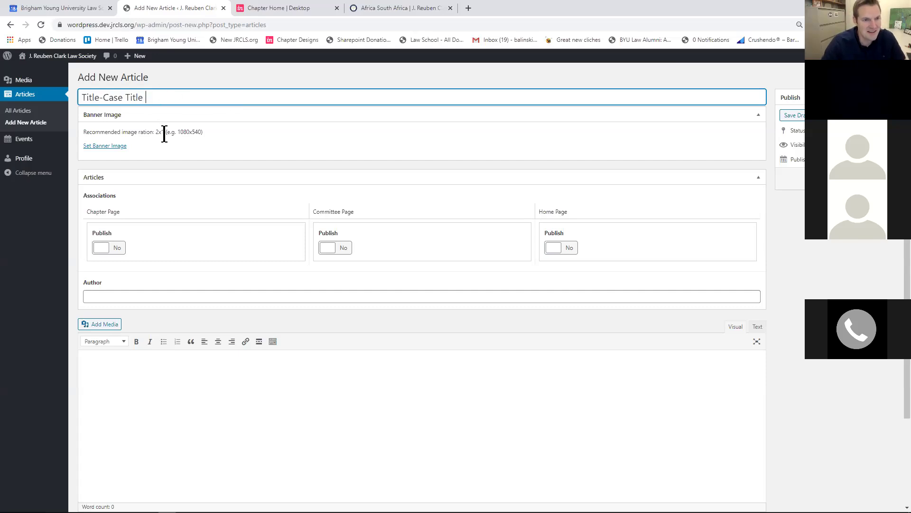
{"action": "left_click_drag", "start_coordinate": [147, 98], "coordinate": [84, 100]}
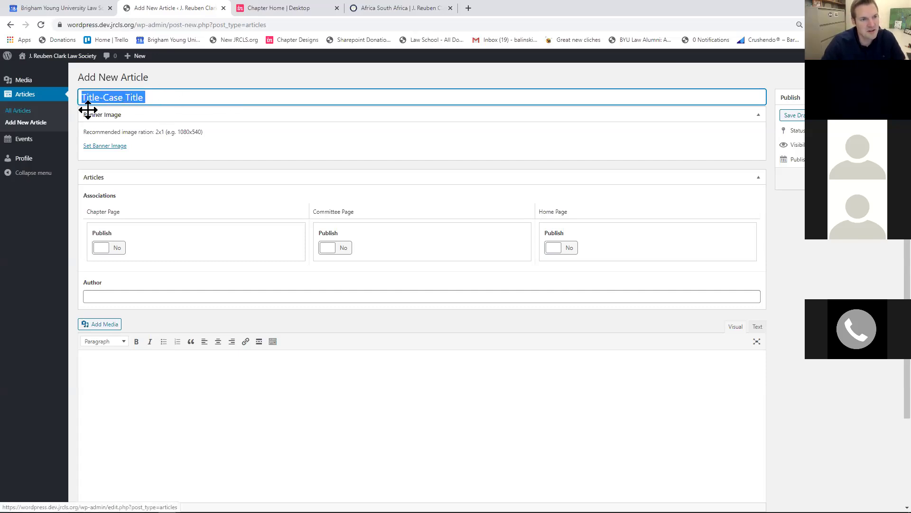
{"action": "left_click", "coordinate": [137, 143]}
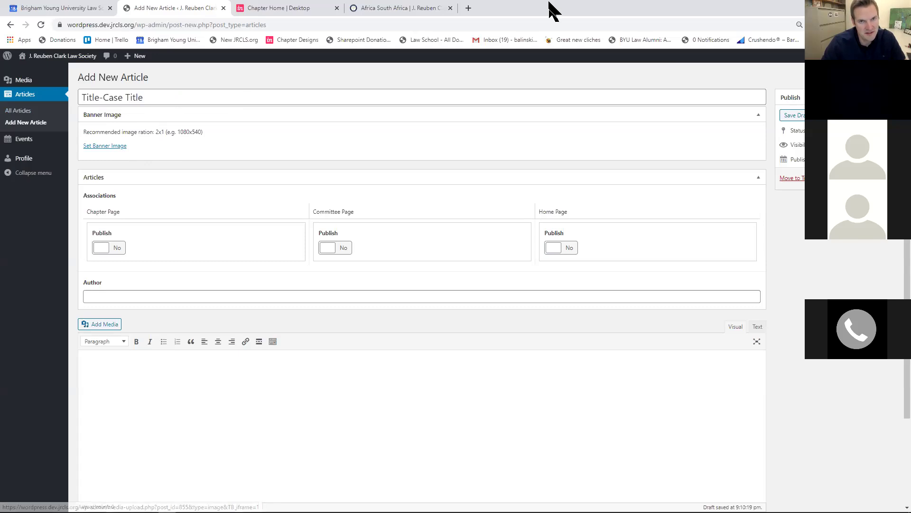
Open the 2020 Annual Conference event from the Africa South Africa chapter page and examine its banner image, dates, registration link and description
{"action": "left_click", "coordinate": [387, 9]}
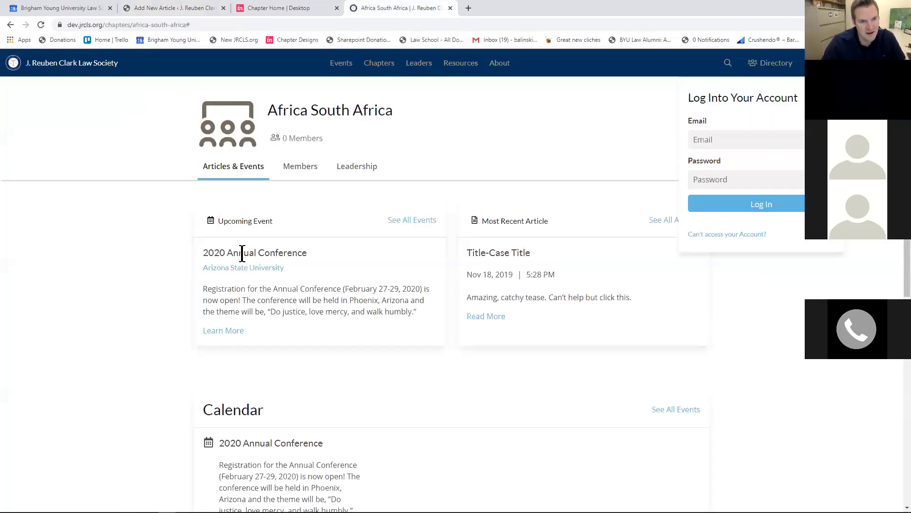
{"action": "left_click", "coordinate": [216, 335]}
{"action": "scroll", "coordinate": [256, 314], "scroll_direction": "down", "scroll_amount": 4}
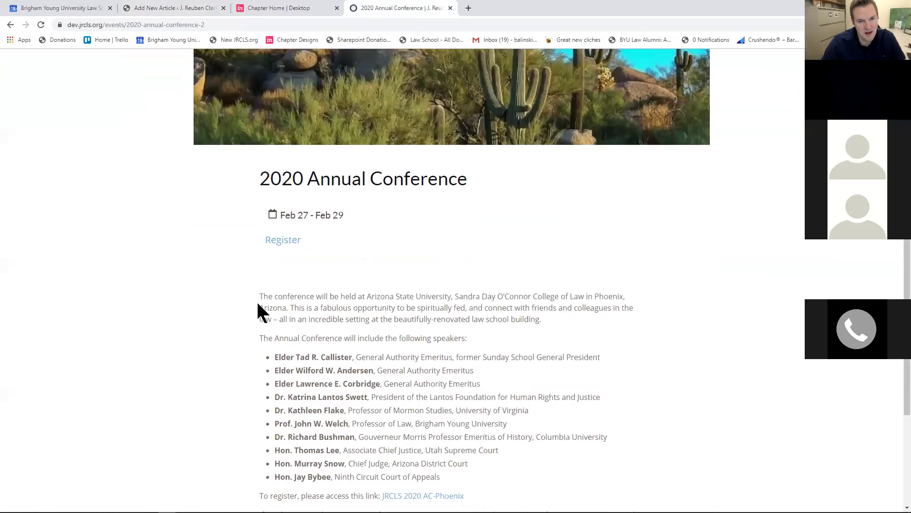
{"action": "scroll", "coordinate": [261, 314], "scroll_direction": "down", "scroll_amount": 4}
{"action": "scroll", "coordinate": [259, 309], "scroll_direction": "up", "scroll_amount": 7}
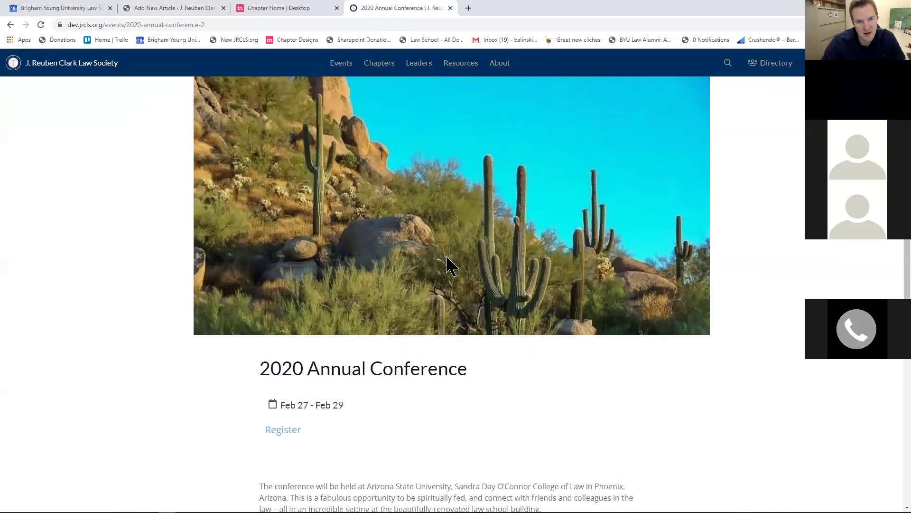
{"action": "scroll", "coordinate": [365, 242], "scroll_direction": "down", "scroll_amount": 1}
{"action": "scroll", "coordinate": [356, 245], "scroll_direction": "down", "scroll_amount": 2}
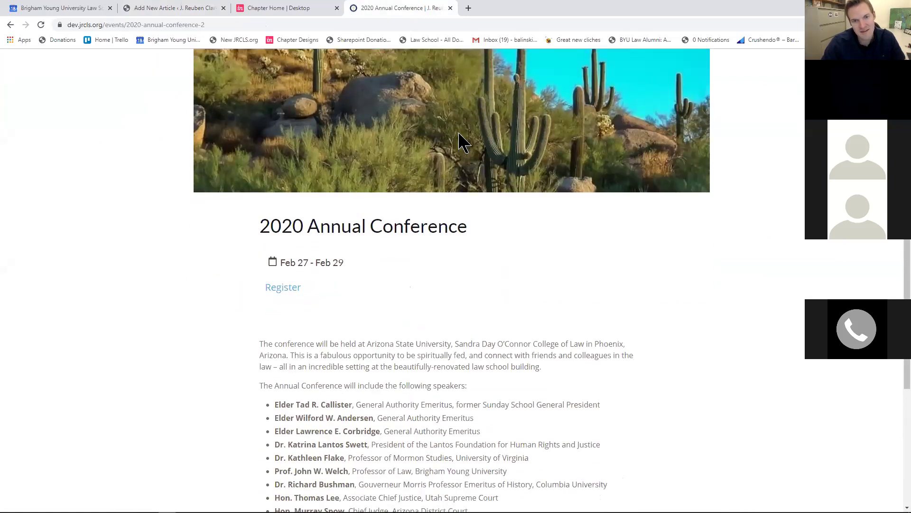
{"action": "scroll", "coordinate": [497, 140], "scroll_direction": "down", "scroll_amount": 4}
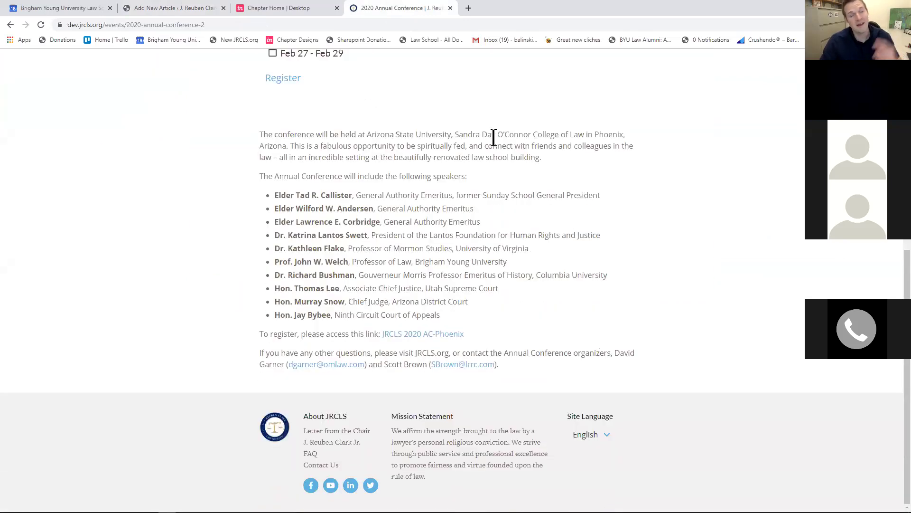
{"action": "scroll", "coordinate": [490, 154], "scroll_direction": "up", "scroll_amount": 5}
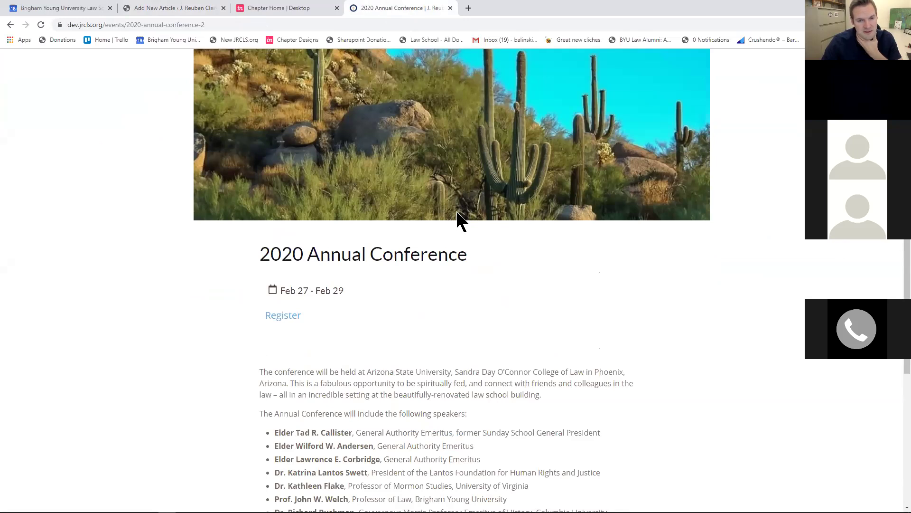
{"action": "scroll", "coordinate": [461, 220], "scroll_direction": "down", "scroll_amount": 4}
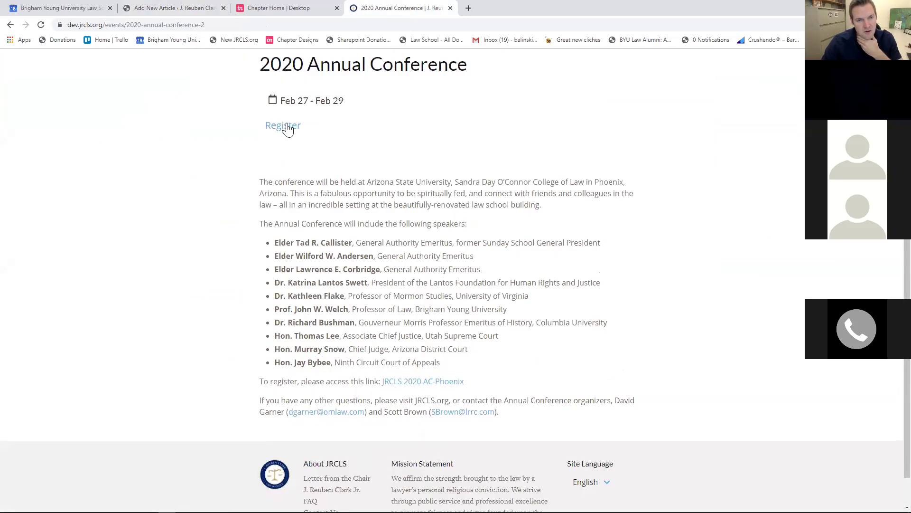
{"action": "left_click", "coordinate": [273, 127]}
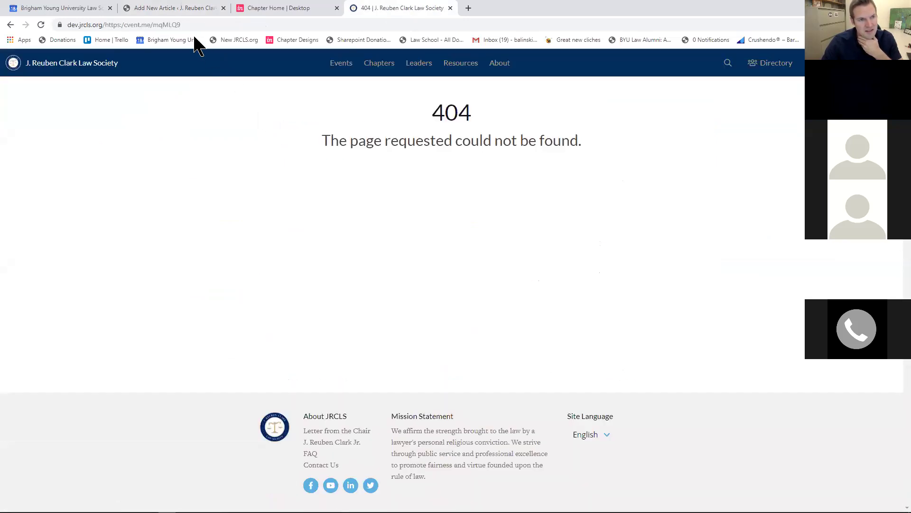
{"action": "left_click_drag", "start_coordinate": [195, 27], "coordinate": [105, 28]}
{"action": "left_click", "coordinate": [146, 25]}
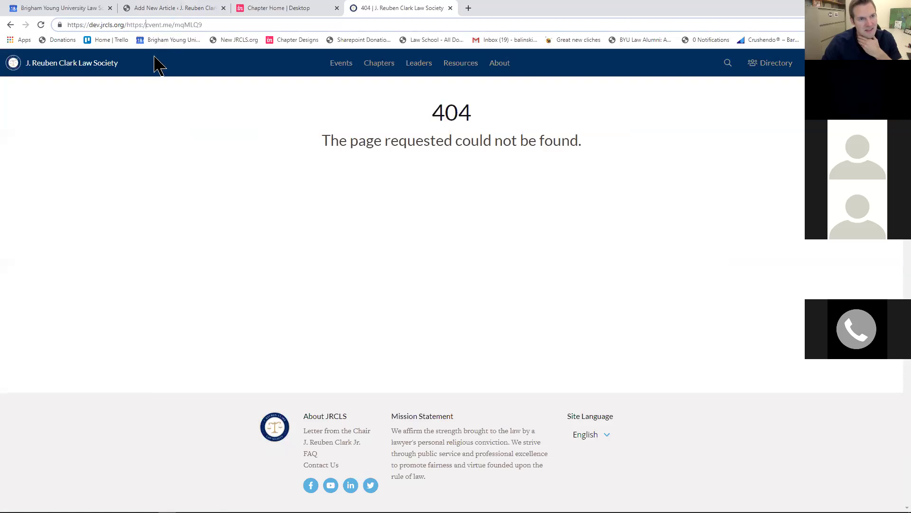
{"action": "type", "text": "/"}
{"action": "left_click_drag", "start_coordinate": [219, 25], "coordinate": [134, 27]}
{"action": "key", "text": "ctrl+c"}
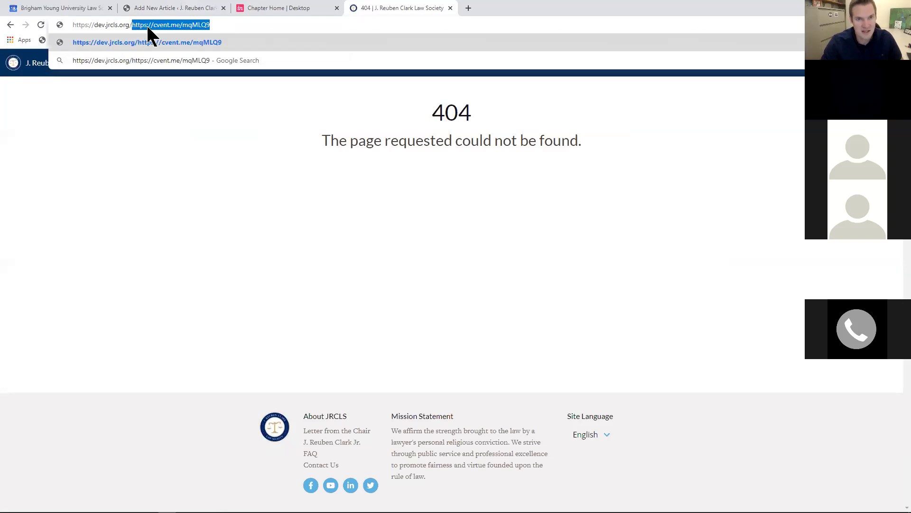
{"action": "left_click", "coordinate": [468, 8]}
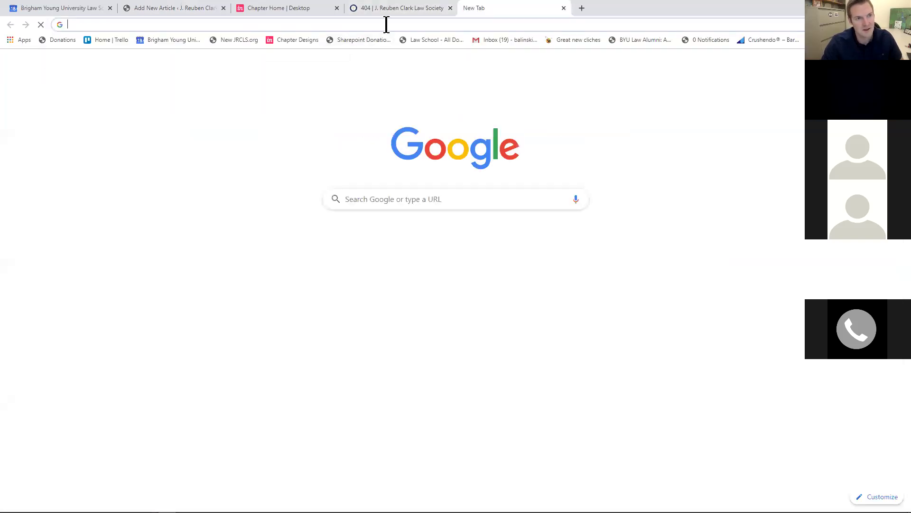
{"action": "key", "text": "ctrl+v"}
{"action": "key", "text": "Return"}
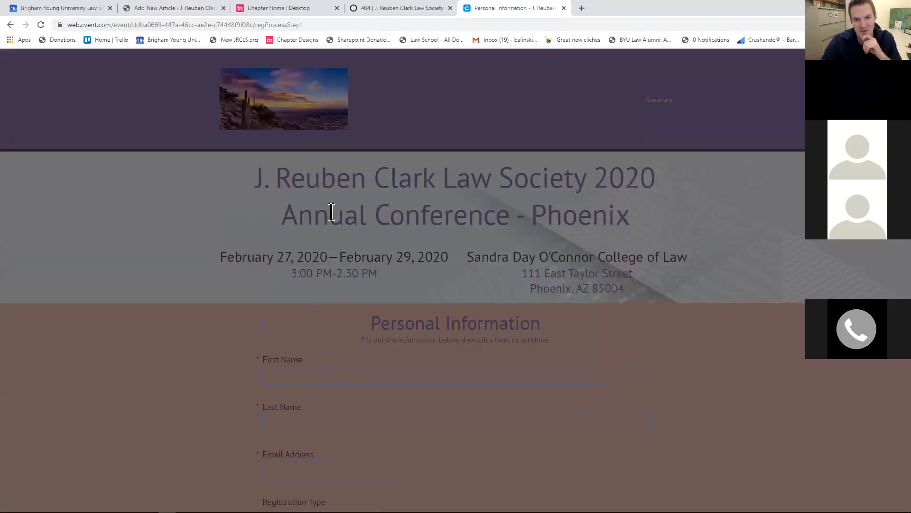
Examine the Annual Conference registration form, including its personal information fields, registration types and address section
{"action": "scroll", "coordinate": [357, 229], "scroll_direction": "down", "scroll_amount": 2}
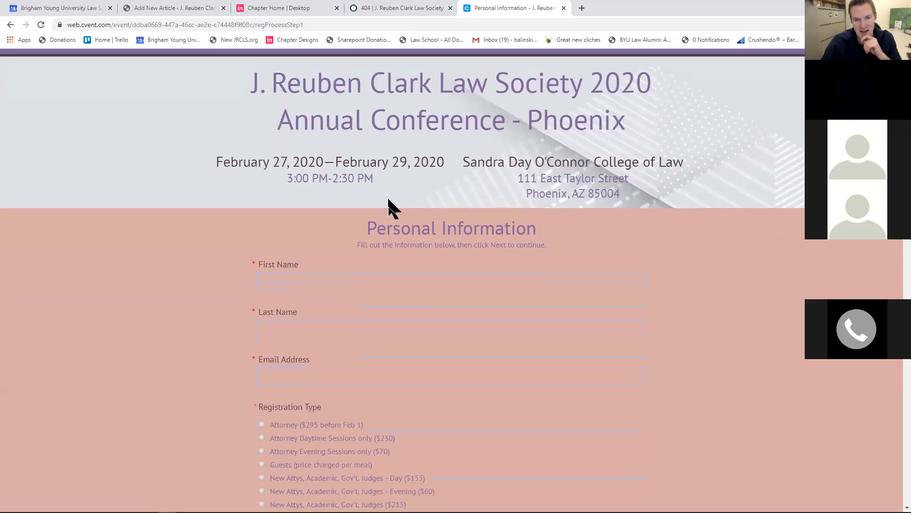
{"action": "scroll", "coordinate": [392, 203], "scroll_direction": "down", "scroll_amount": 6}
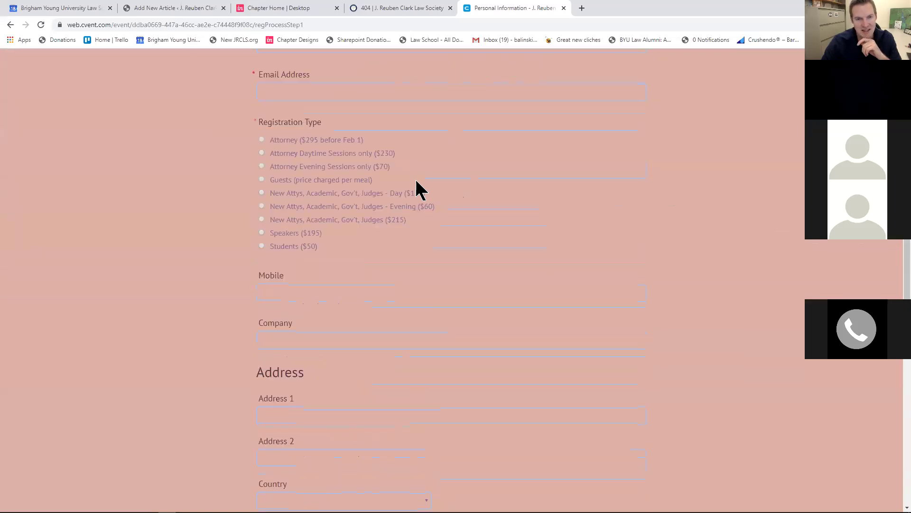
{"action": "scroll", "coordinate": [424, 187], "scroll_direction": "up", "scroll_amount": 5}
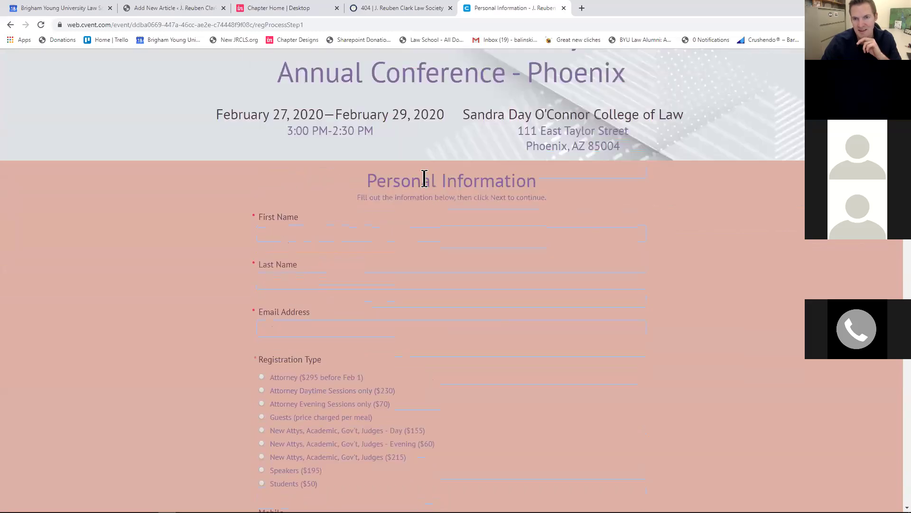
{"action": "scroll", "coordinate": [424, 179], "scroll_direction": "up", "scroll_amount": 3}
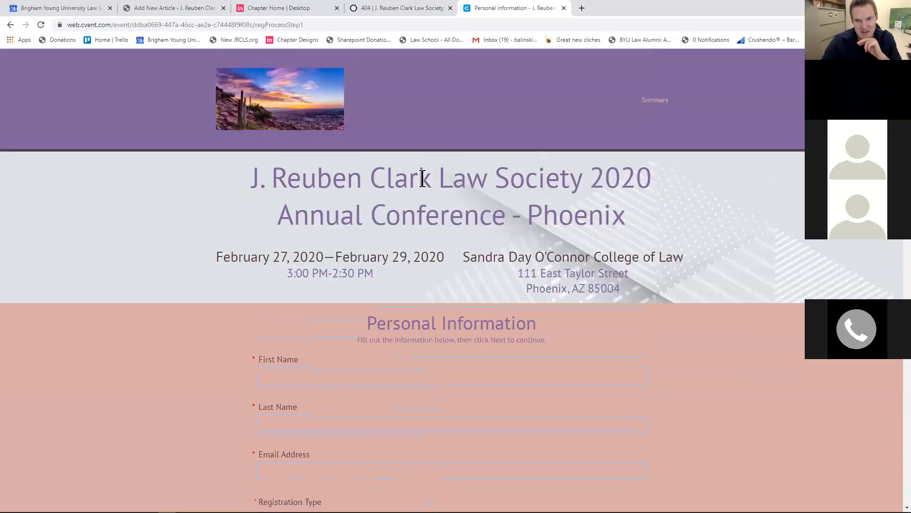
{"action": "scroll", "coordinate": [422, 185], "scroll_direction": "down", "scroll_amount": 7}
{"action": "scroll", "coordinate": [419, 185], "scroll_direction": "down", "scroll_amount": 8}
{"action": "scroll", "coordinate": [419, 180], "scroll_direction": "up", "scroll_amount": 15}
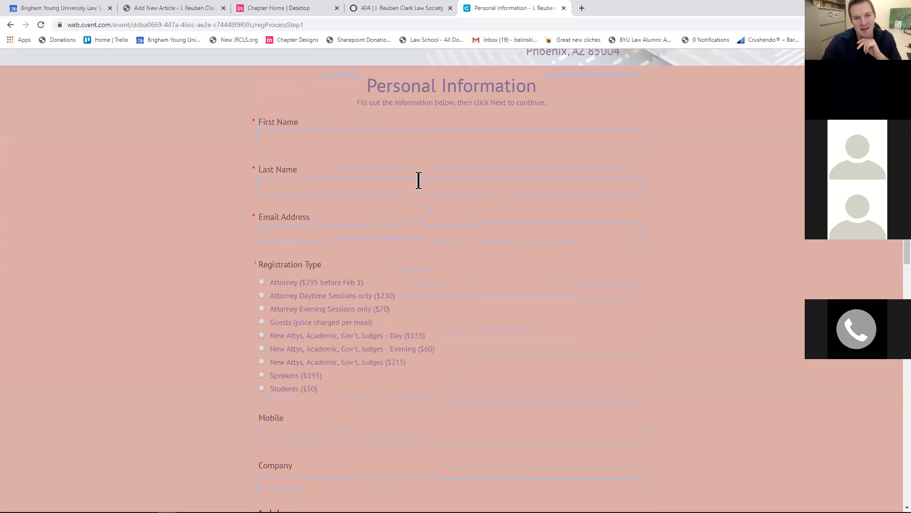
Close the conference registration page and the event site's error page, and return to the new article draft
{"action": "left_click", "coordinate": [564, 8]}
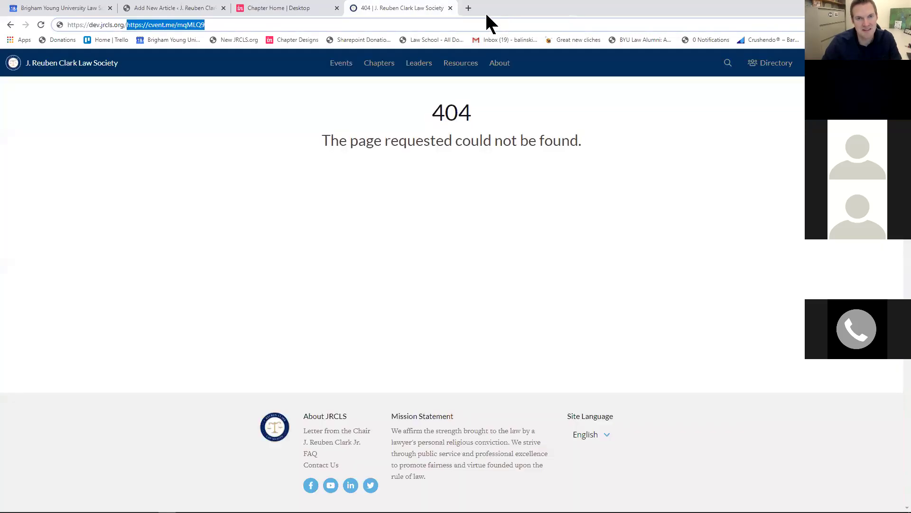
{"action": "left_click", "coordinate": [451, 8]}
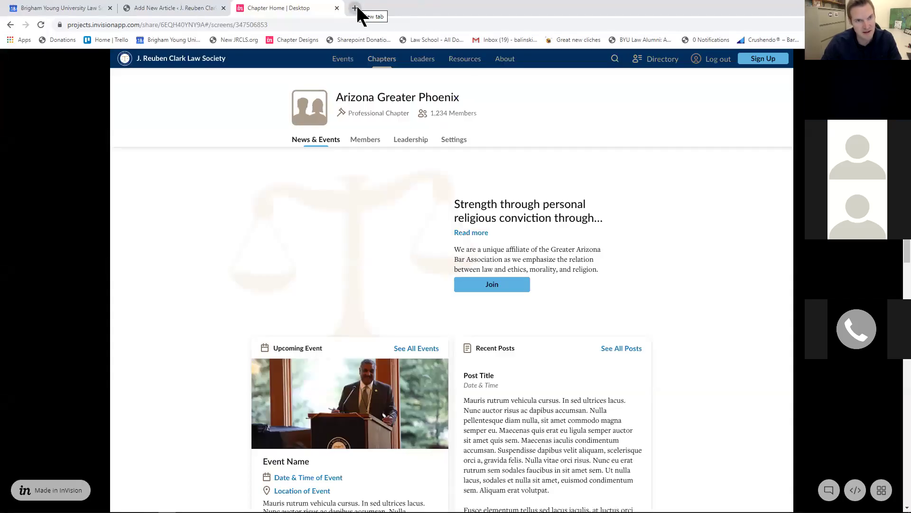
{"action": "left_click", "coordinate": [185, 10]}
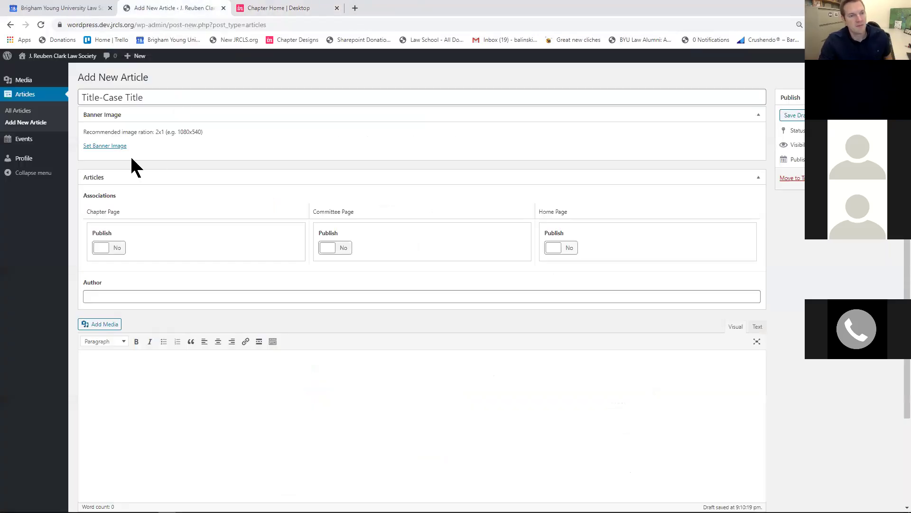
Upload "arizona conference.jpg" from the desktop as a banner image candidate and permanently delete that upload from the media library
{"action": "left_click", "coordinate": [121, 146]}
{"action": "left_click", "coordinate": [443, 262]}
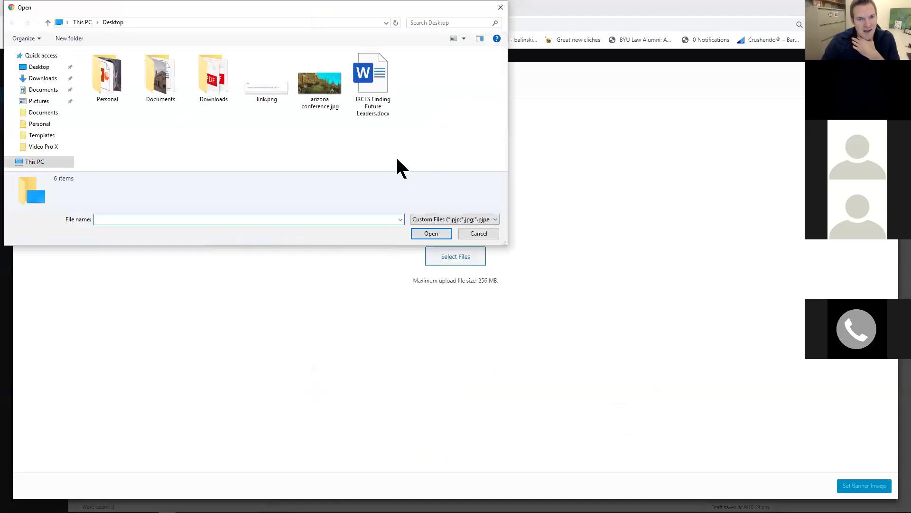
{"action": "left_click", "coordinate": [326, 99]}
{"action": "left_click", "coordinate": [427, 233]}
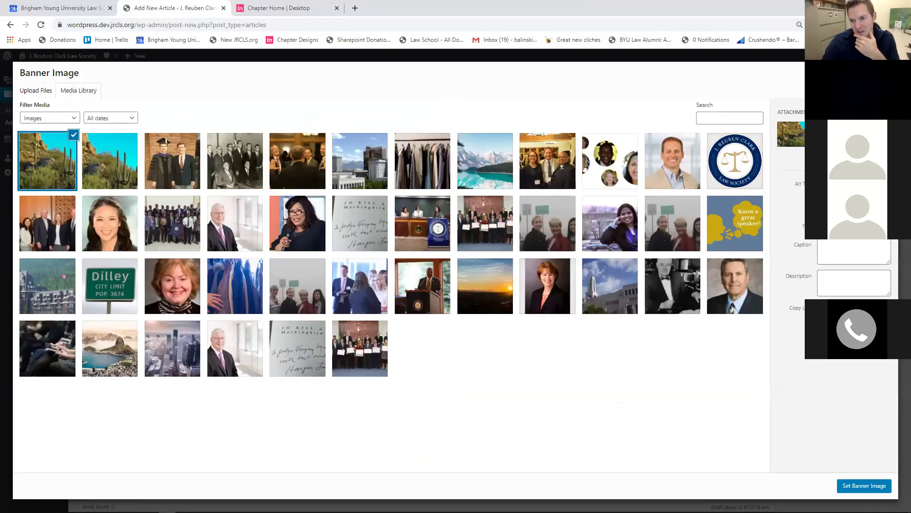
{"action": "left_click", "coordinate": [789, 171]}
{"action": "left_click", "coordinate": [503, 92]}
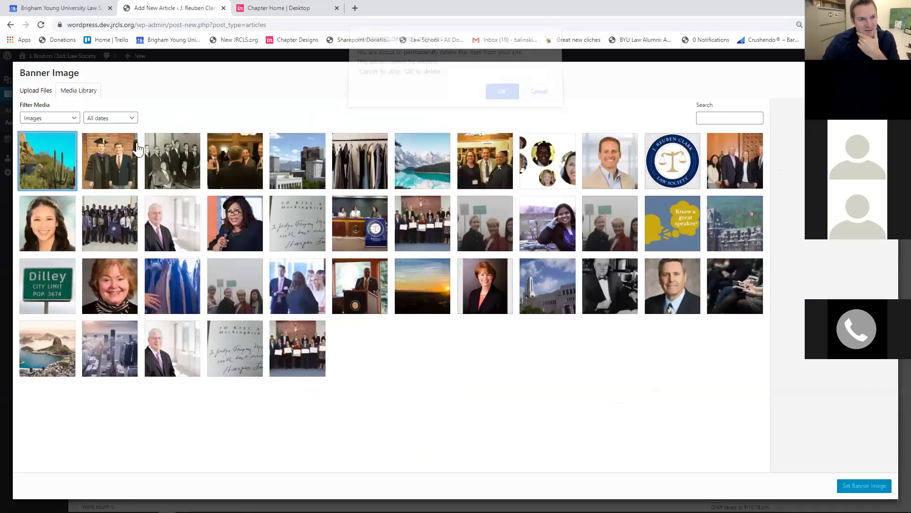
Set the turquoise mountain lake photo from the media library as the article's banner image
{"action": "left_click", "coordinate": [59, 165]}
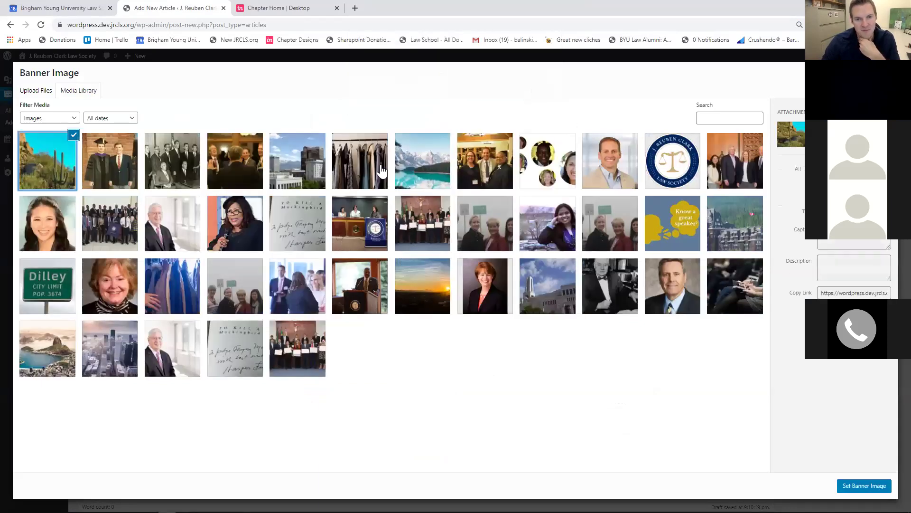
{"action": "left_click", "coordinate": [414, 169]}
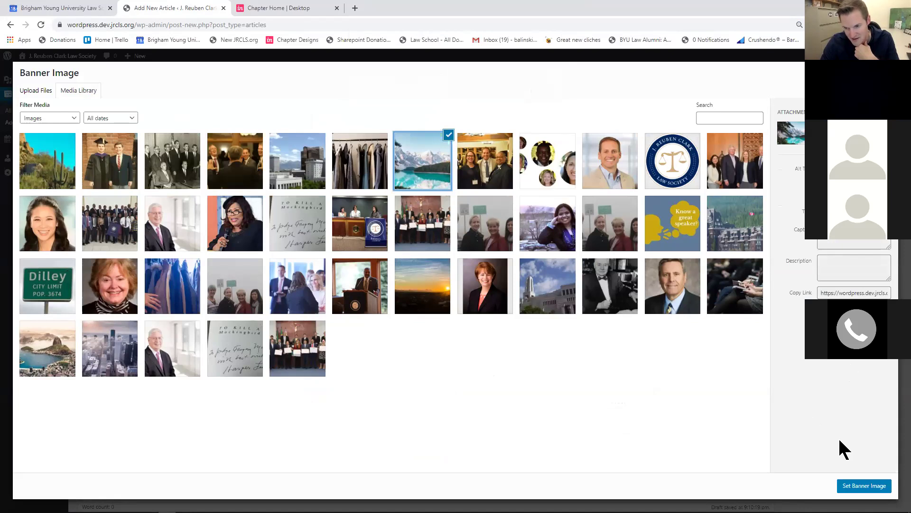
{"action": "left_click", "coordinate": [862, 490]}
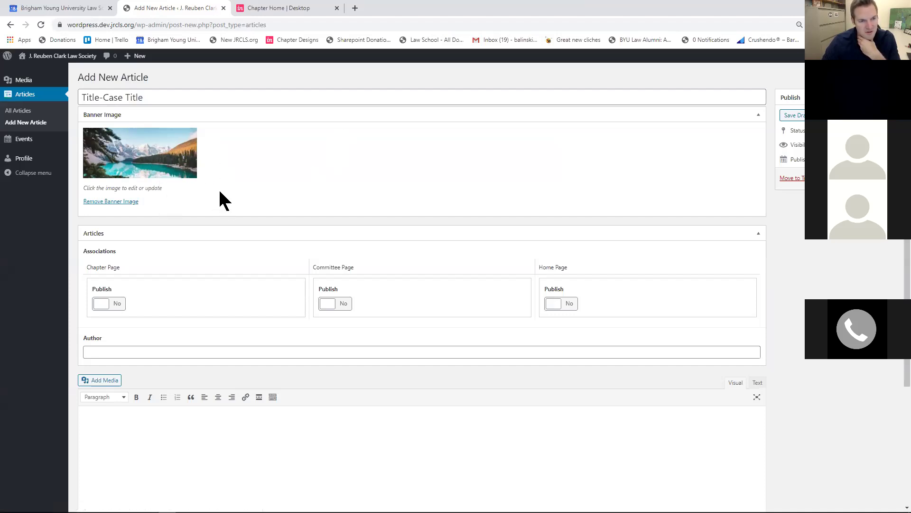
Enable publishing to a committee page, show the available committees, and switch committee publishing back off
{"action": "scroll", "coordinate": [222, 195], "scroll_direction": "down", "scroll_amount": 1}
{"action": "scroll", "coordinate": [223, 213], "scroll_direction": "down", "scroll_amount": 1}
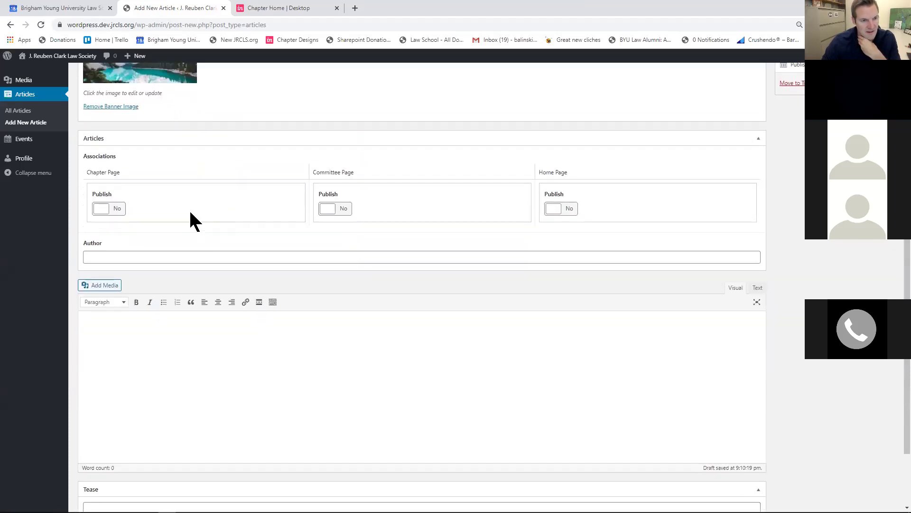
{"action": "scroll", "coordinate": [162, 201], "scroll_direction": "up", "scroll_amount": 2}
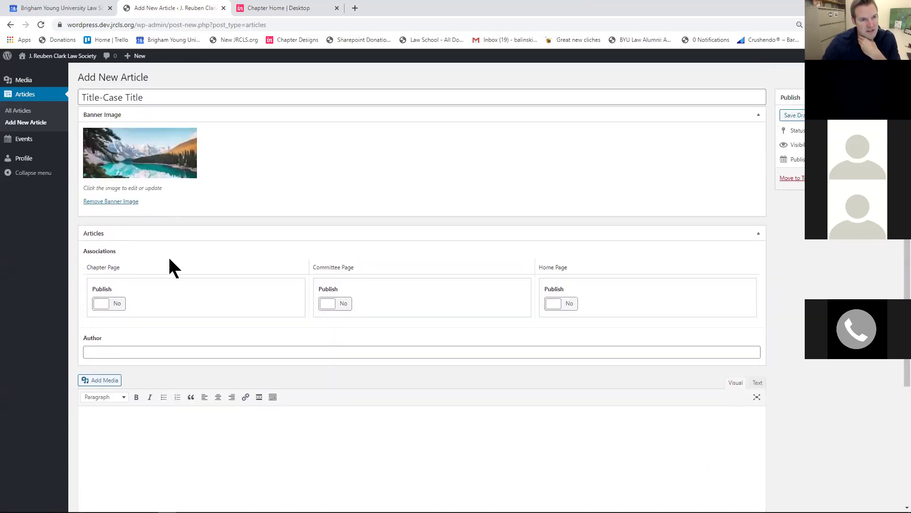
{"action": "left_click", "coordinate": [344, 306]}
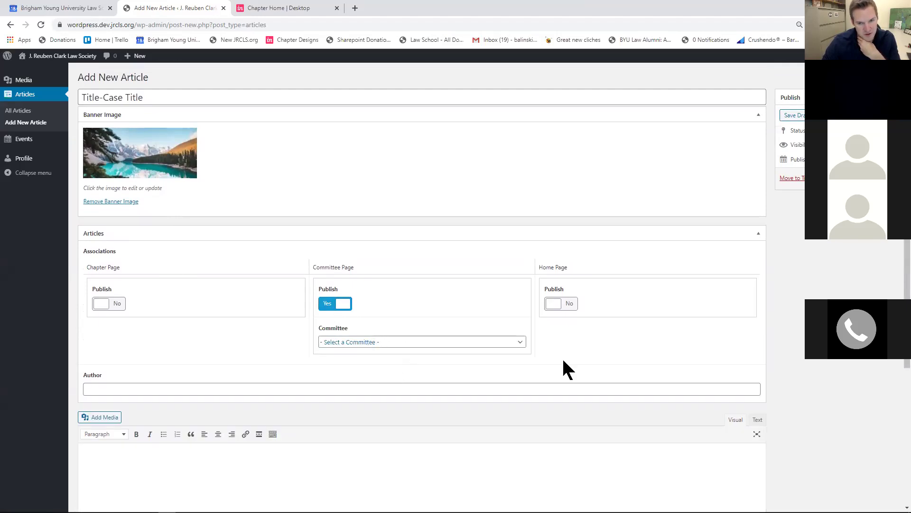
{"action": "left_click", "coordinate": [521, 342]}
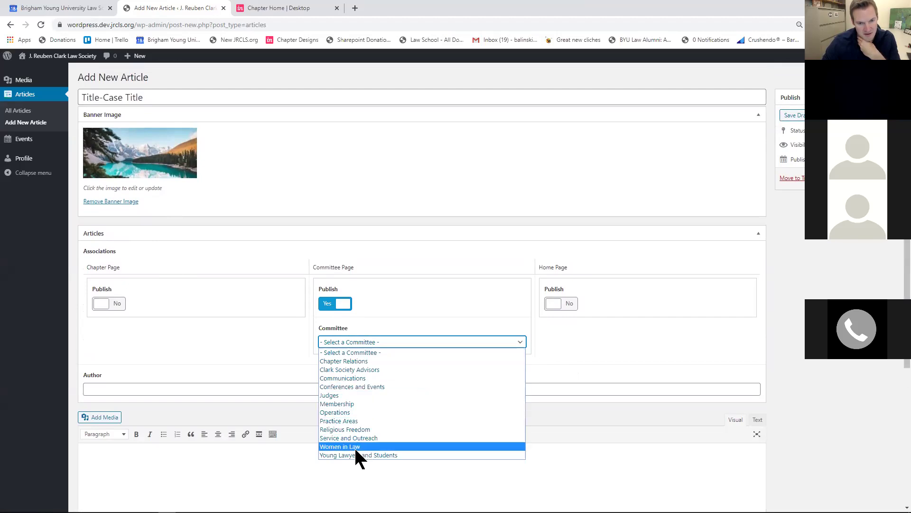
{"action": "left_click", "coordinate": [231, 335]}
{"action": "left_click", "coordinate": [318, 304]}
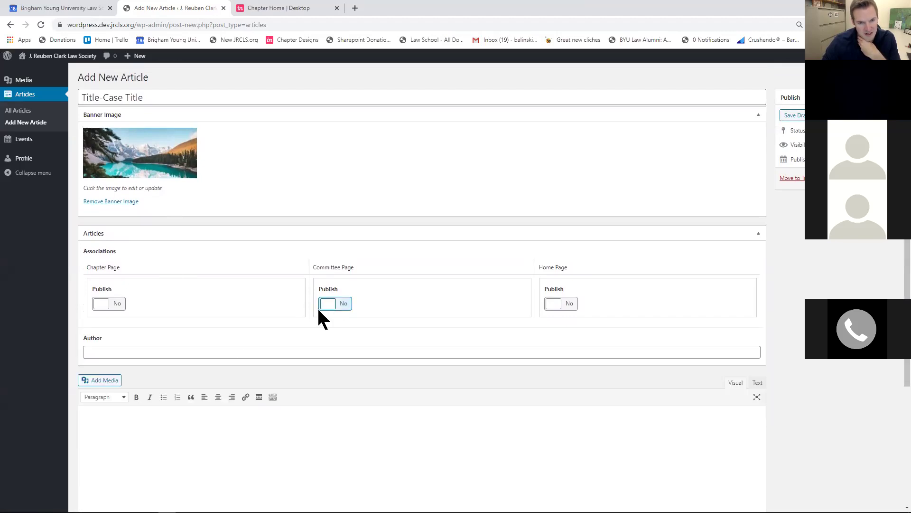
Enable publishing the article to a chapter page and choose the Africa West Africa chapter
{"action": "left_click", "coordinate": [119, 304]}
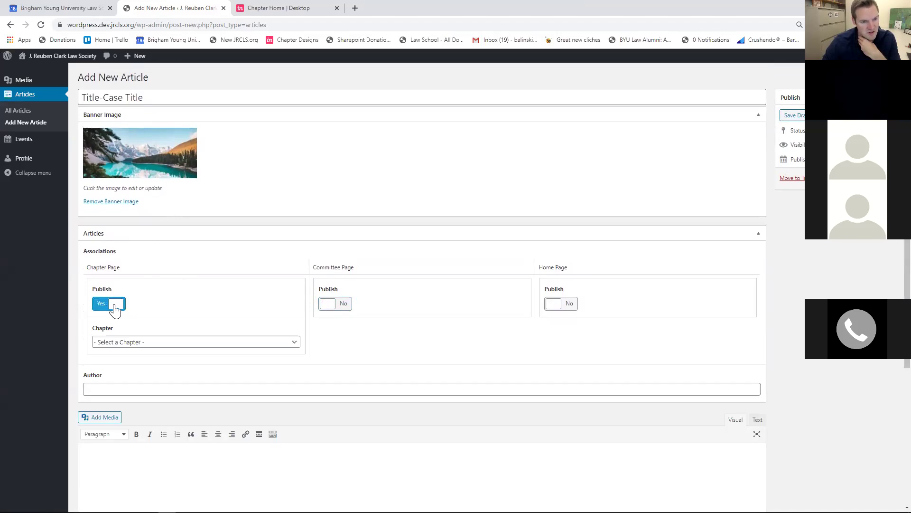
{"action": "left_click", "coordinate": [133, 342]}
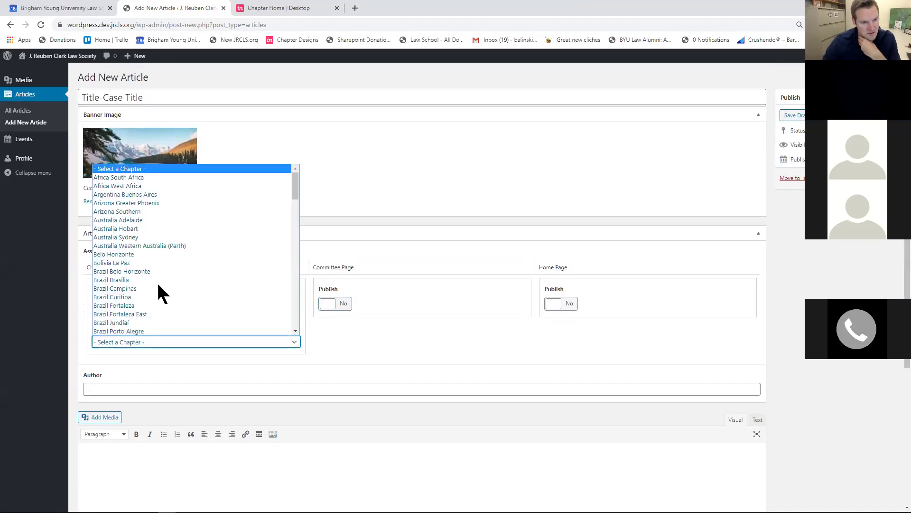
{"action": "left_click", "coordinate": [124, 187]}
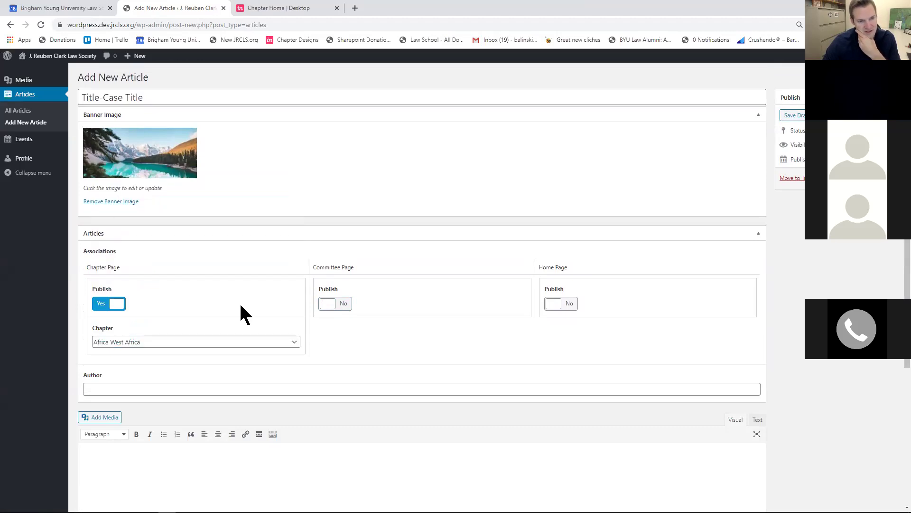
Enable publishing to the Judges committee page and to the home page
{"action": "left_click", "coordinate": [345, 307]}
{"action": "left_click", "coordinate": [363, 343]}
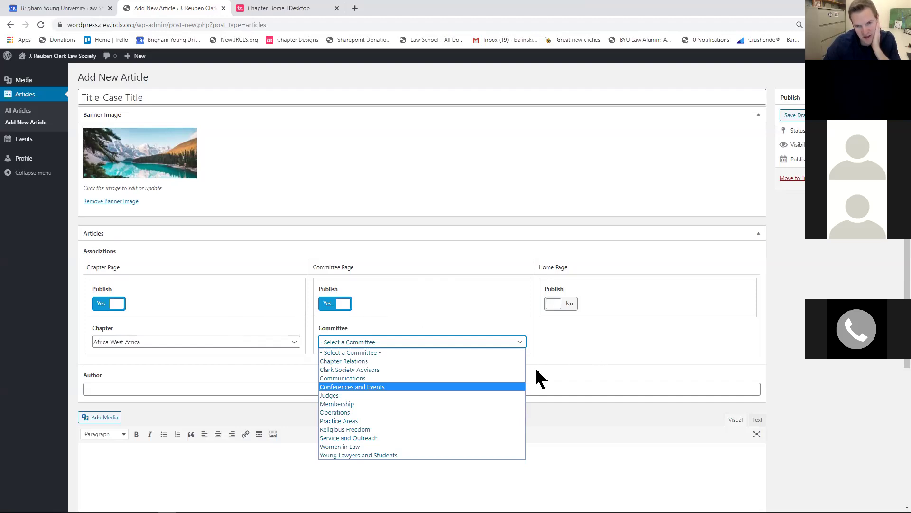
{"action": "key", "text": "Up"}
{"action": "key", "text": "Up"}
{"action": "key", "text": "Up"}
{"action": "left_click", "coordinate": [520, 311]}
{"action": "left_click", "coordinate": [572, 304]}
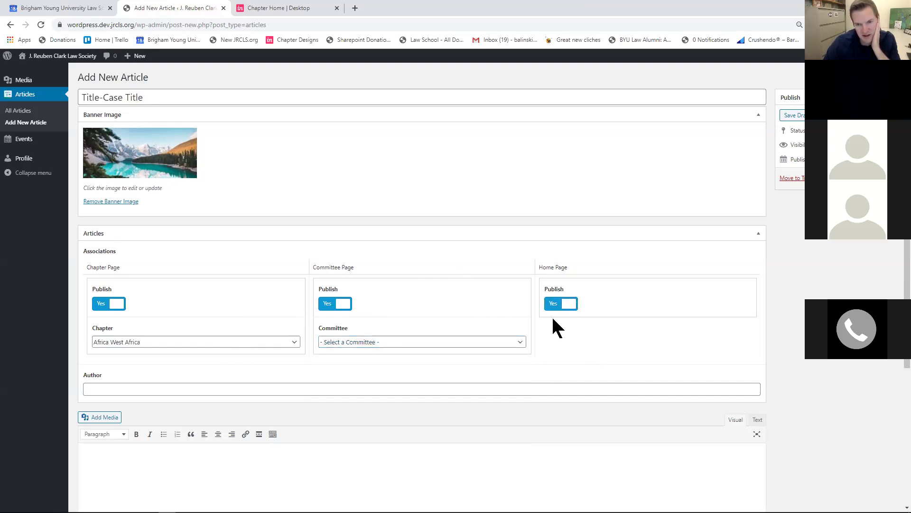
{"action": "left_click", "coordinate": [486, 343]}
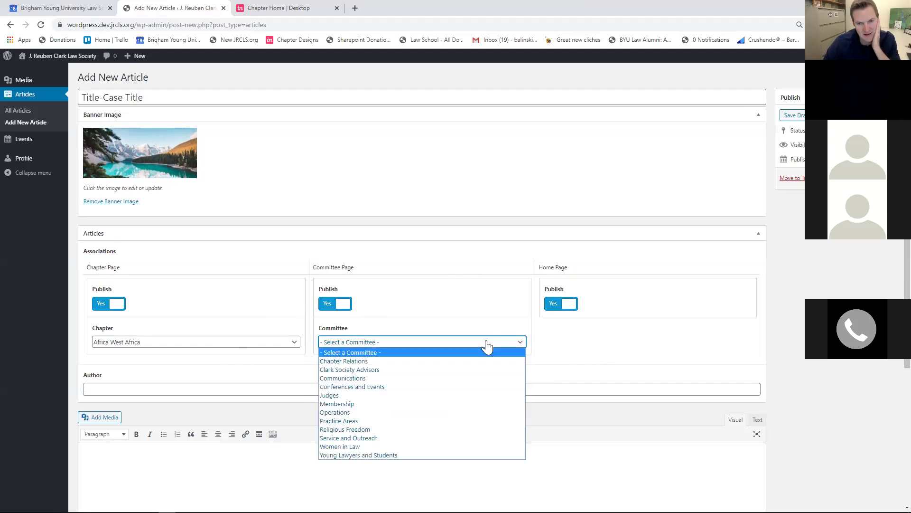
{"action": "left_click", "coordinate": [357, 395]}
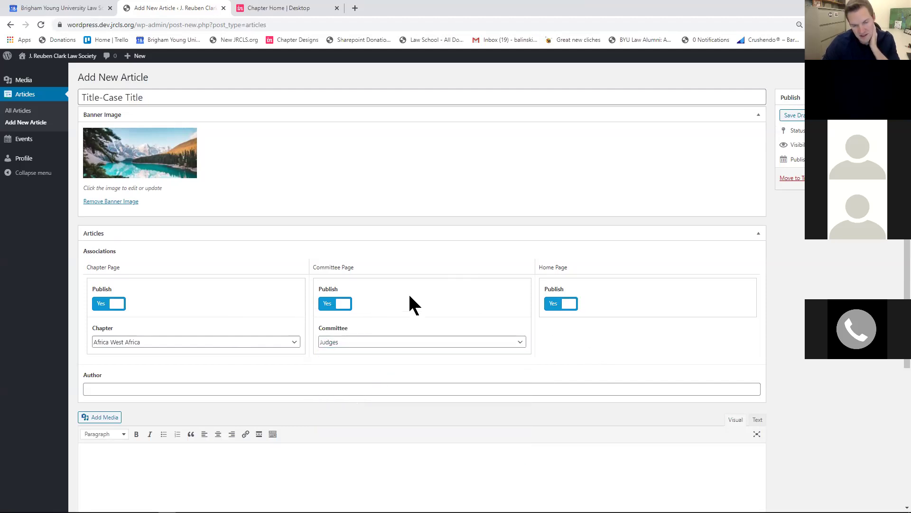
Fill in the article's author with the first saved name suggestion
{"action": "scroll", "coordinate": [409, 299], "scroll_direction": "down", "scroll_amount": 3}
{"action": "scroll", "coordinate": [280, 304], "scroll_direction": "up", "scroll_amount": 2}
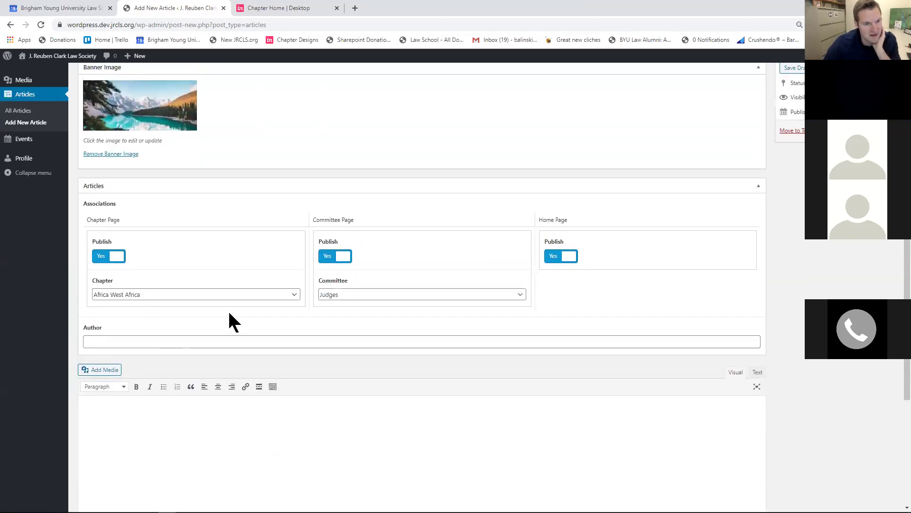
{"action": "left_click", "coordinate": [143, 342]}
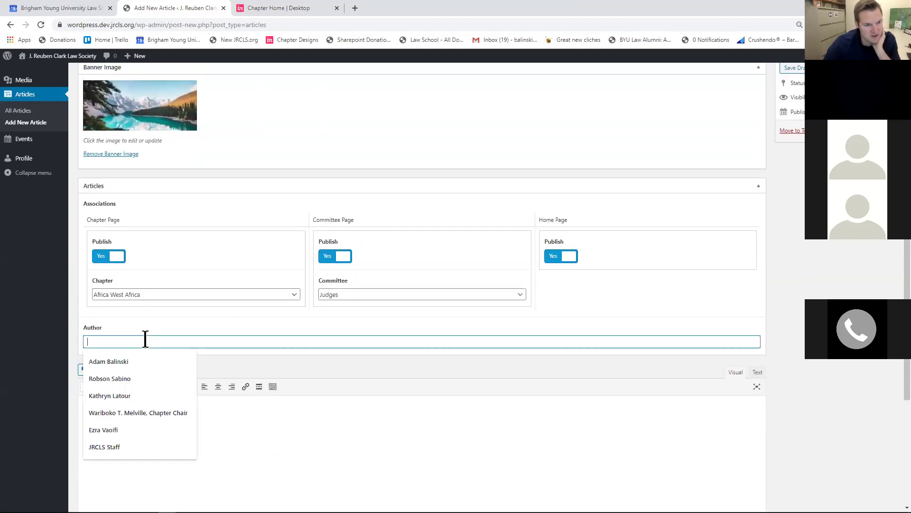
{"action": "left_click", "coordinate": [131, 361]}
Write "texty text" as the article's body and start a new line below it
{"action": "left_click", "coordinate": [173, 414]}
{"action": "scroll", "coordinate": [172, 406], "scroll_direction": "down", "scroll_amount": 3}
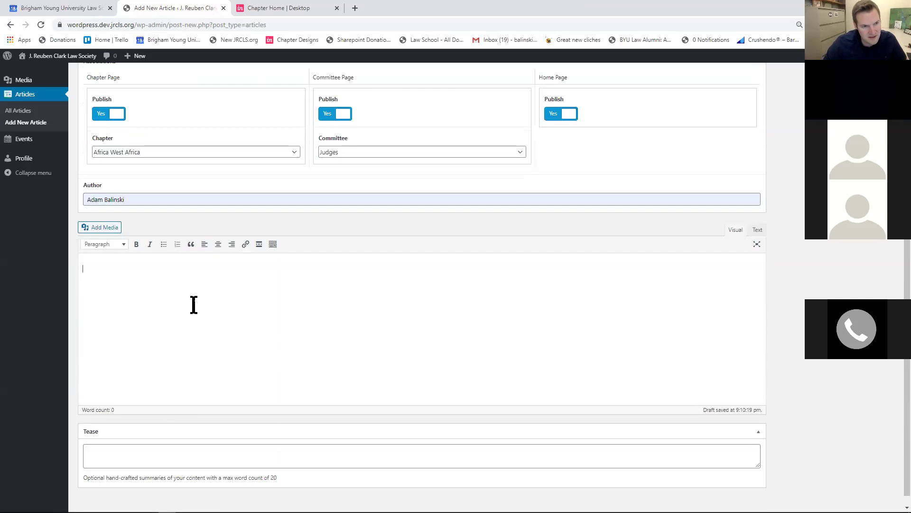
{"action": "type", "text": "texty text"}
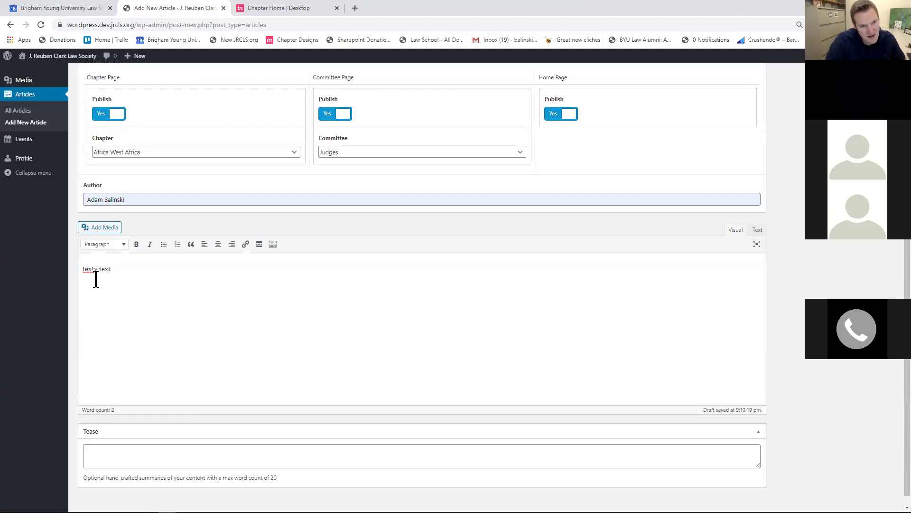
{"action": "key", "text": "Return"}
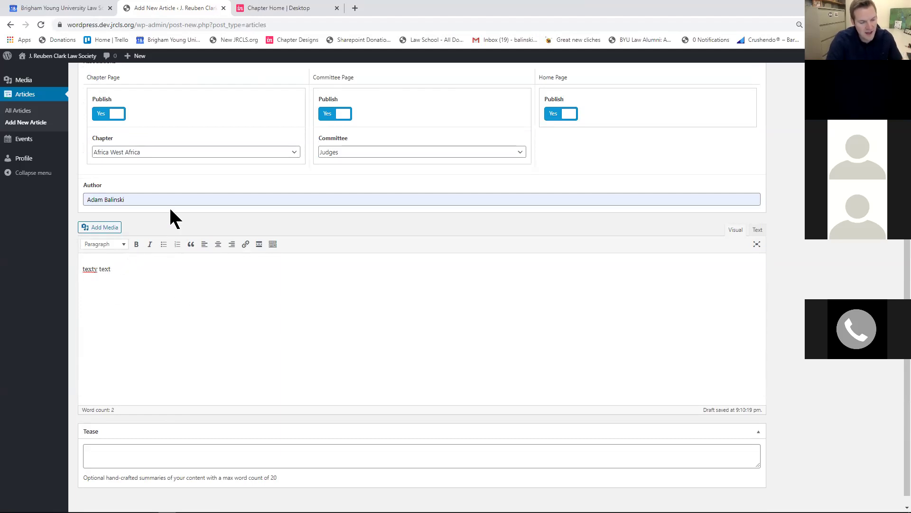
Insert the media library photo of the laughing men in suits below the body text, trying center alignment and then aligning it left
{"action": "left_click", "coordinate": [105, 227]}
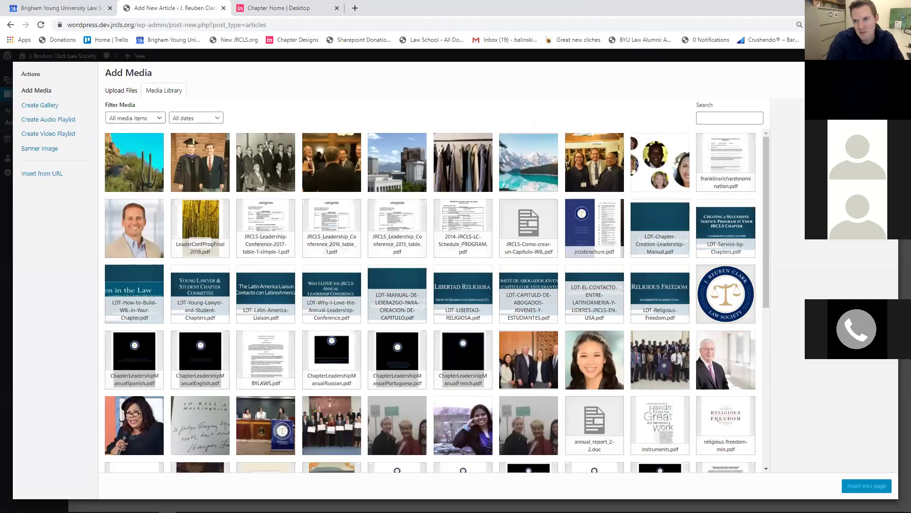
{"action": "left_click", "coordinate": [338, 167]}
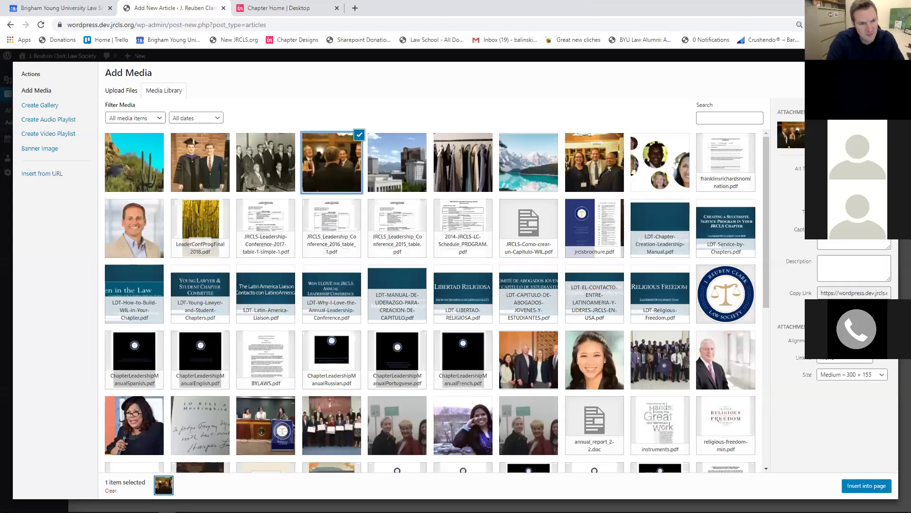
{"action": "left_click", "coordinate": [867, 486]}
{"action": "left_click", "coordinate": [126, 269]}
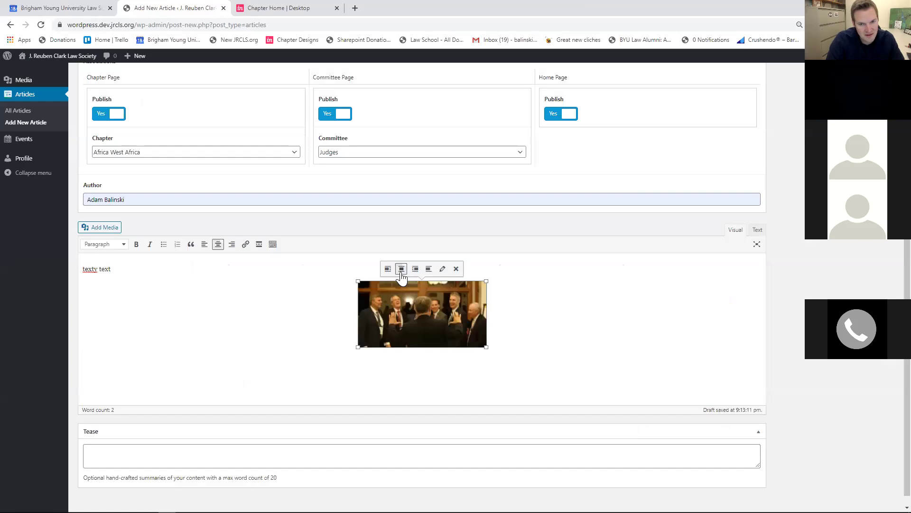
{"action": "left_click", "coordinate": [388, 269]}
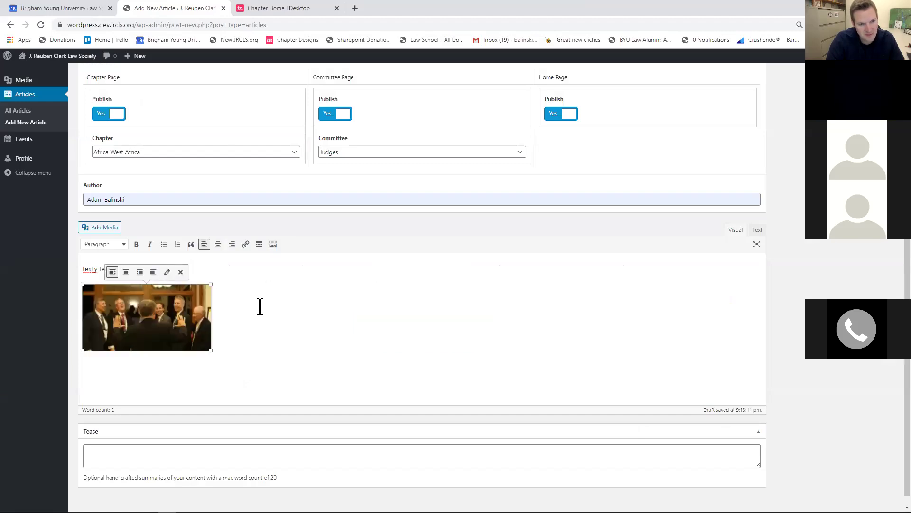
Change the inserted photo's size setting to a larger option and update the image
{"action": "left_click", "coordinate": [211, 194]}
{"action": "left_click", "coordinate": [206, 219]}
{"action": "left_click", "coordinate": [828, 486]}
{"action": "scroll", "coordinate": [586, 309], "scroll_direction": "down", "scroll_amount": 3}
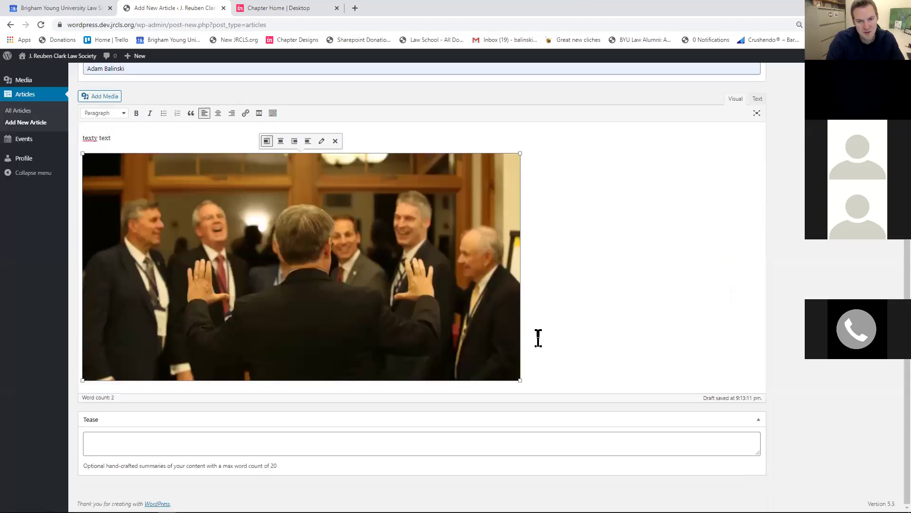
Add a blank line between the body text and the enlarged photo
{"action": "key", "text": "Return"}
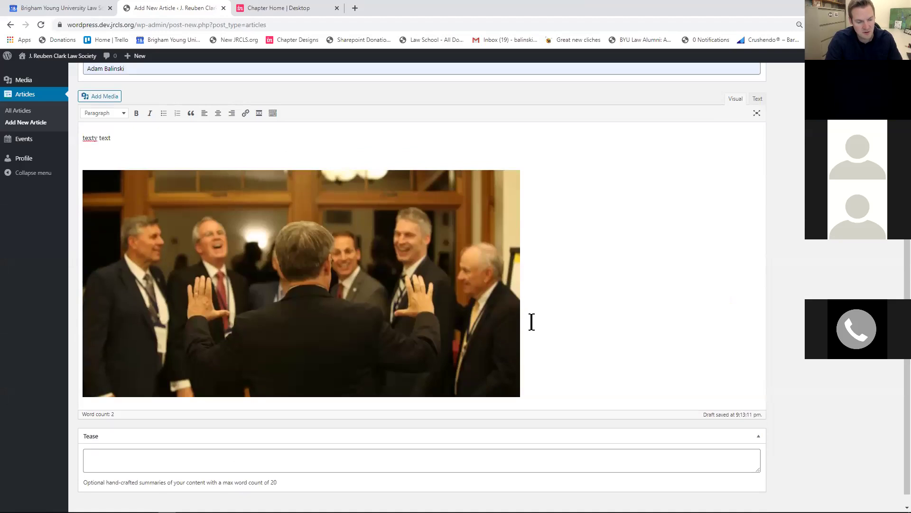
{"action": "key", "text": "BackSpace"}
{"action": "key", "text": "Return"}
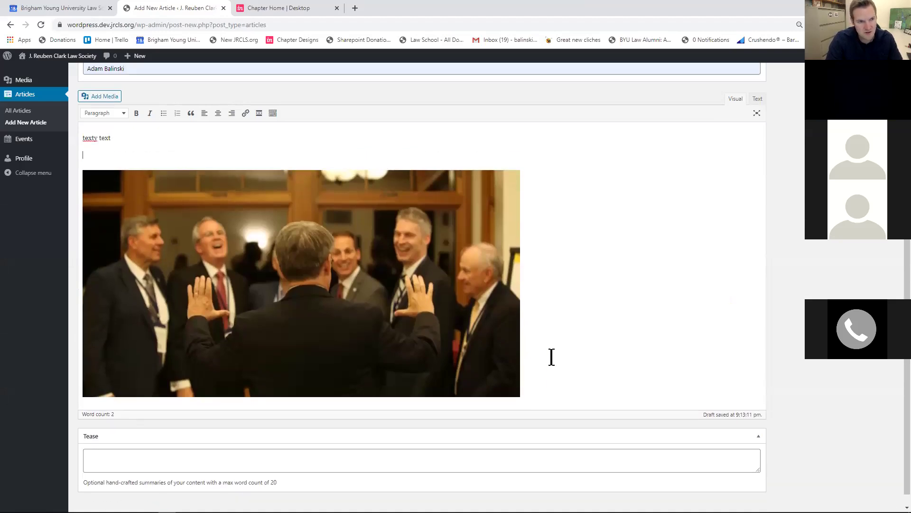
Delete the left-aligned photo from the article body and undo the deletion
{"action": "left_click", "coordinate": [520, 354]}
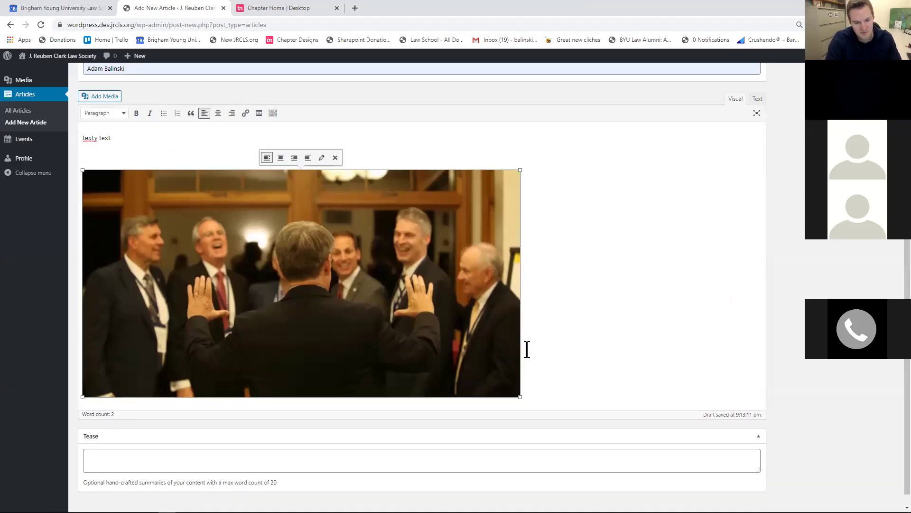
{"action": "key", "text": "Delete"}
{"action": "key", "text": "ctrl+z"}
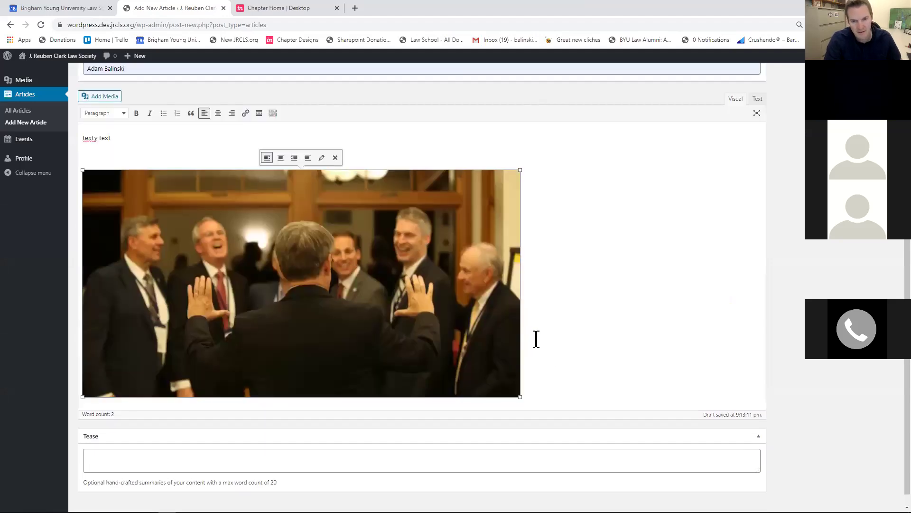
{"action": "left_click", "coordinate": [544, 337]}
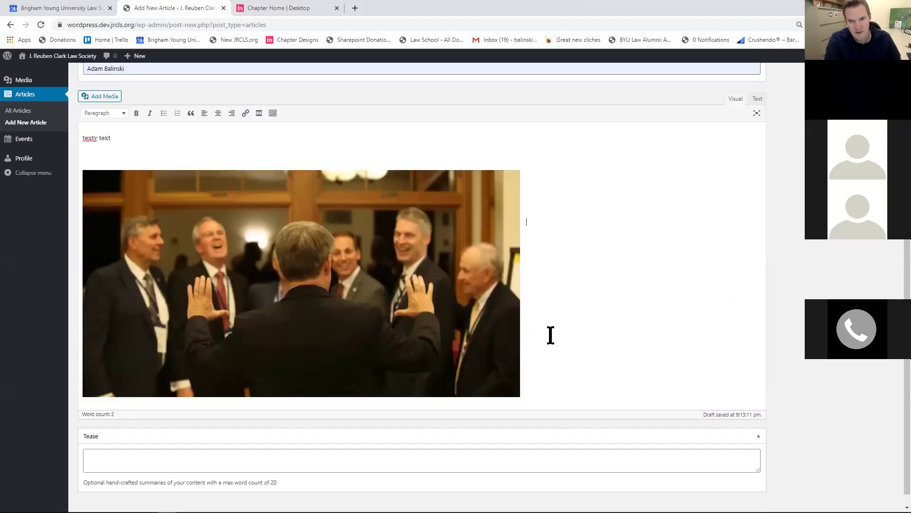
Center the enlarged photo, undo a trial deletion of it, and place the cursor on an empty line below it
{"action": "left_click", "coordinate": [378, 282]}
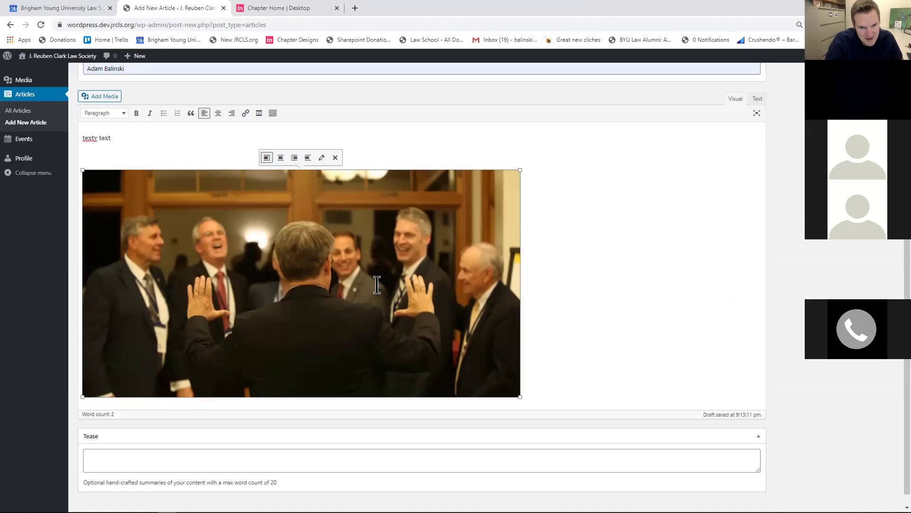
{"action": "left_click", "coordinate": [282, 155]}
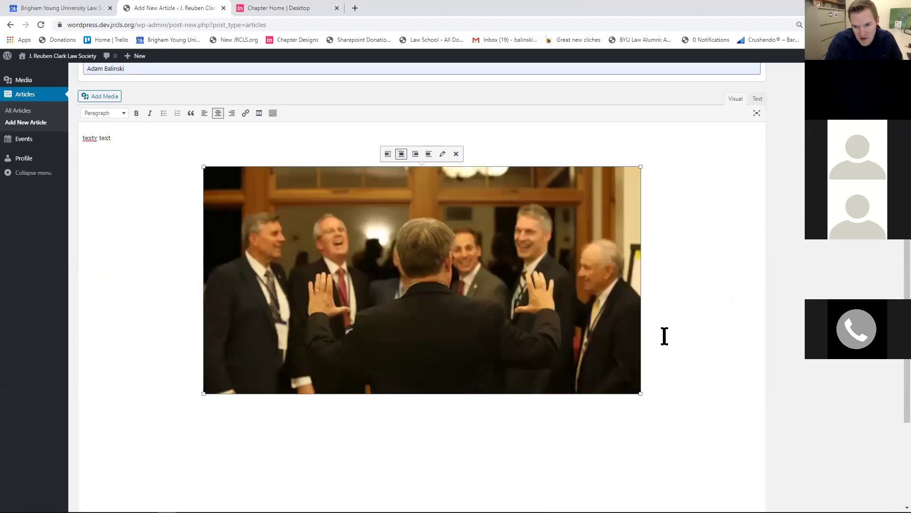
{"action": "key", "text": "Delete"}
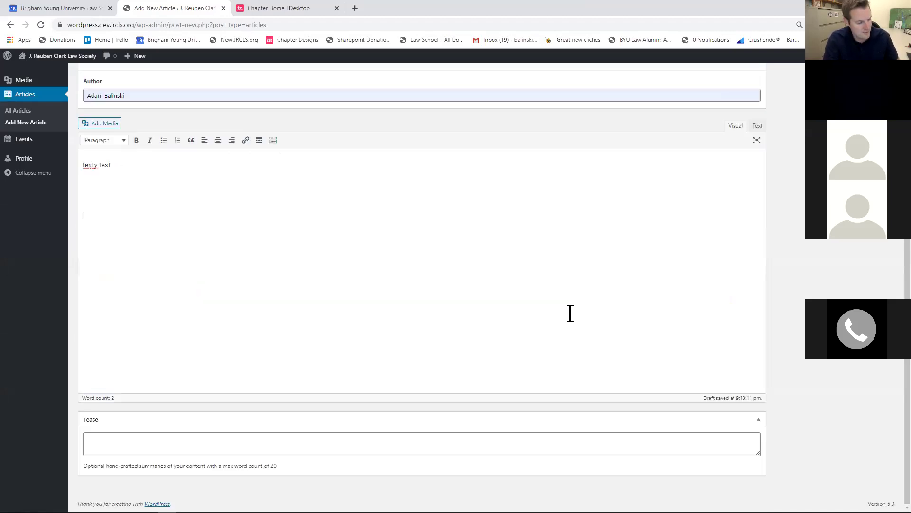
{"action": "key", "text": "ctrl+z"}
{"action": "left_click", "coordinate": [650, 332]}
{"action": "scroll", "coordinate": [653, 332], "scroll_direction": "down", "scroll_amount": 1}
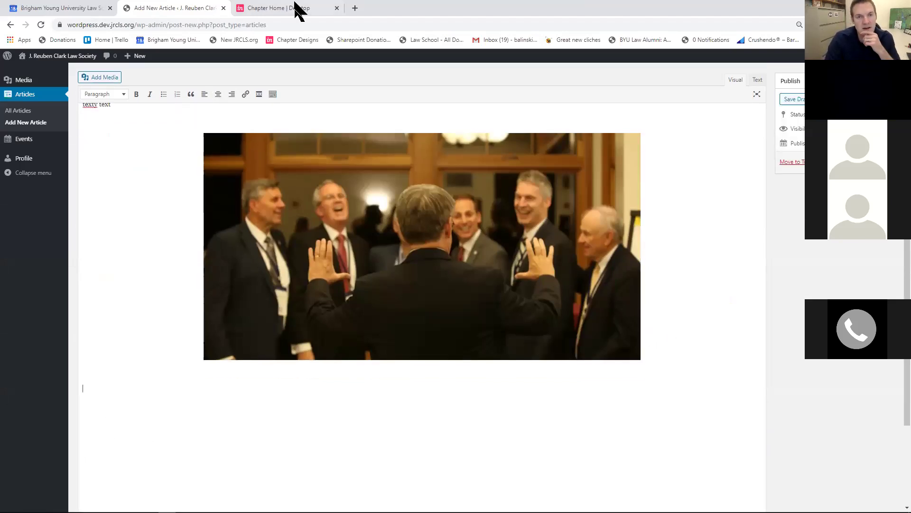
Search YouTube for "jrcls" in a new browser tab
{"action": "left_click", "coordinate": [355, 8]}
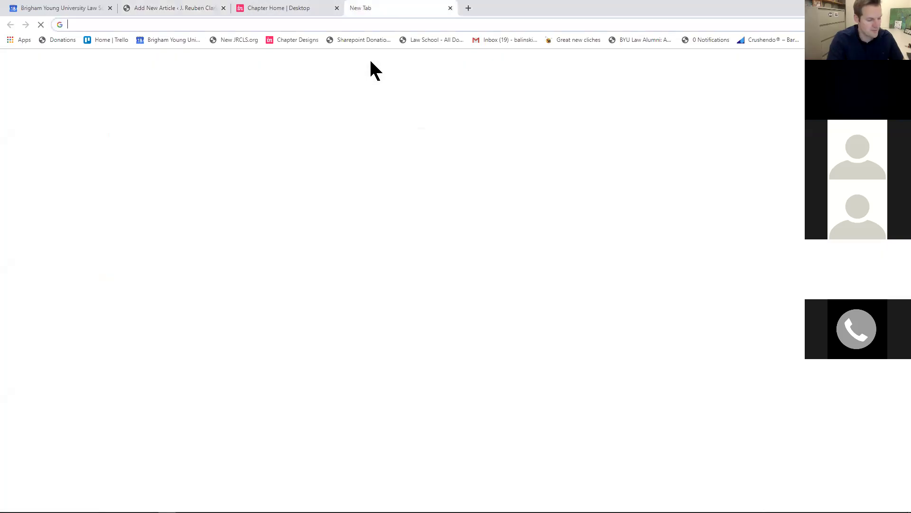
{"action": "type", "text": "youtu"}
{"action": "key", "text": "BackSpace"}
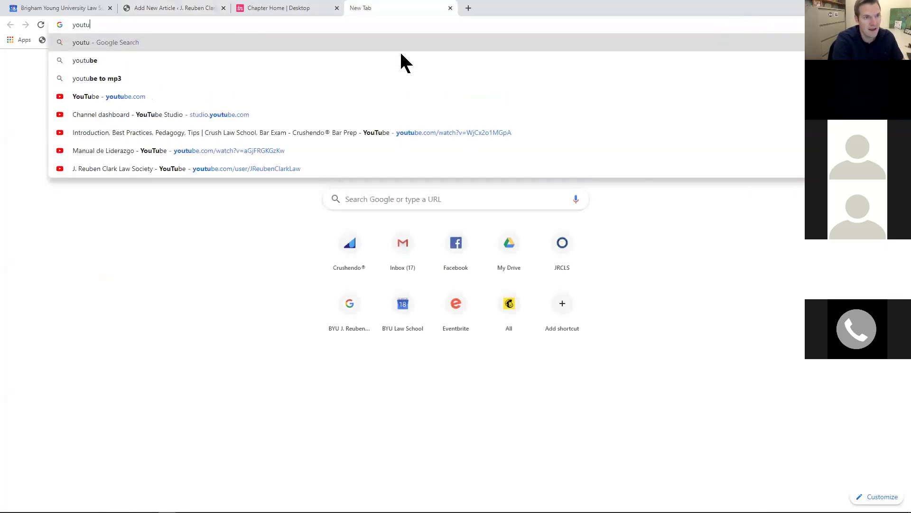
{"action": "type", "text": "be."}
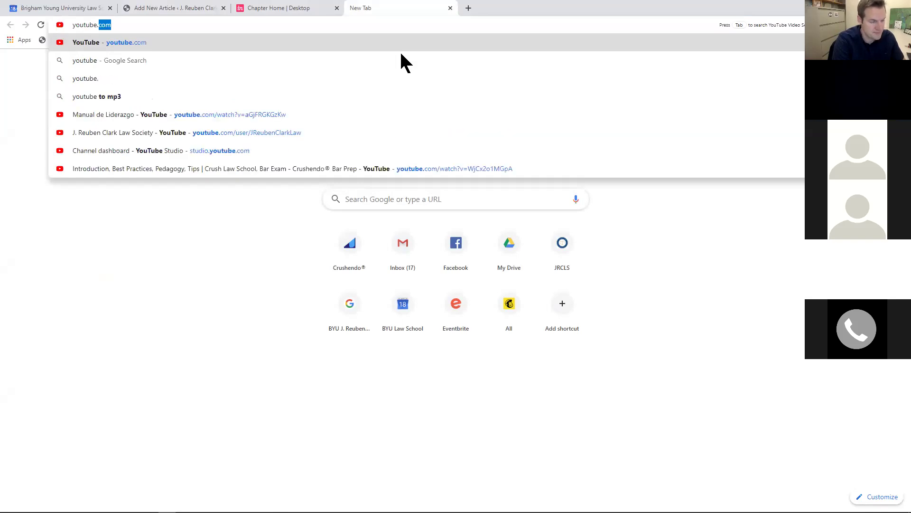
{"action": "key", "text": "Tab"}
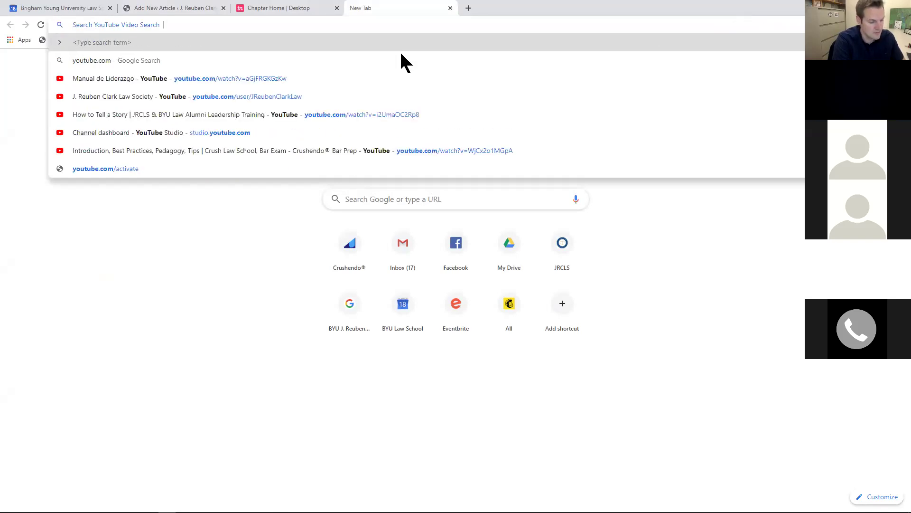
{"action": "type", "text": "jrcls"}
{"action": "key", "text": "Return"}
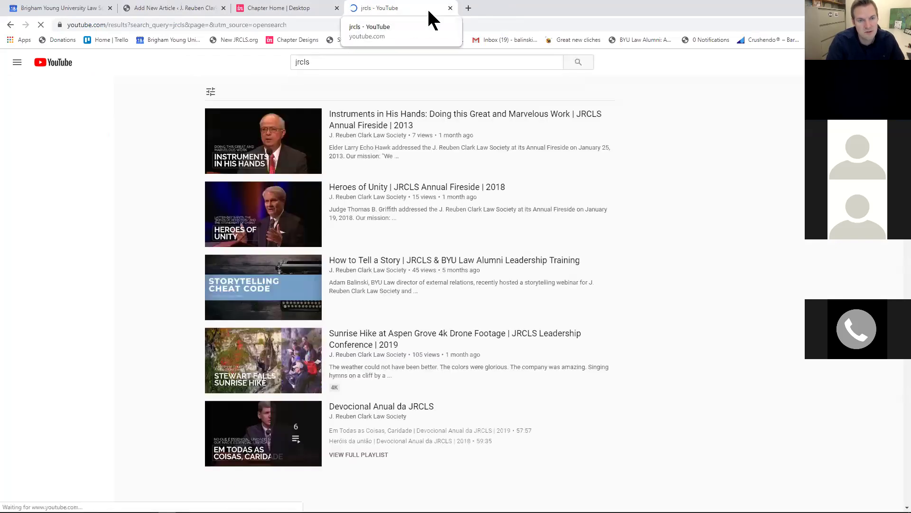
Open the 2013 annual fireside video "Instruments in His Hands", pause it, and copy its web address
{"action": "left_click", "coordinate": [395, 122]}
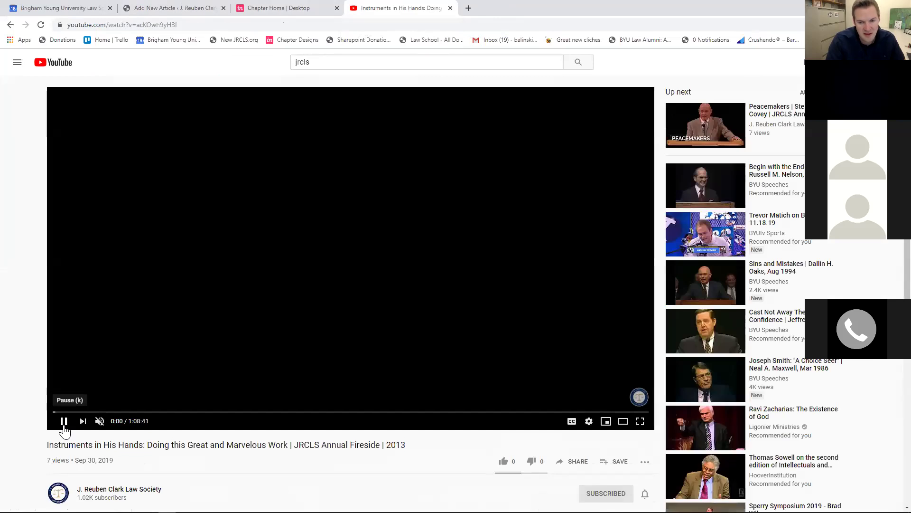
{"action": "left_click", "coordinate": [63, 430]}
{"action": "left_click", "coordinate": [142, 25]}
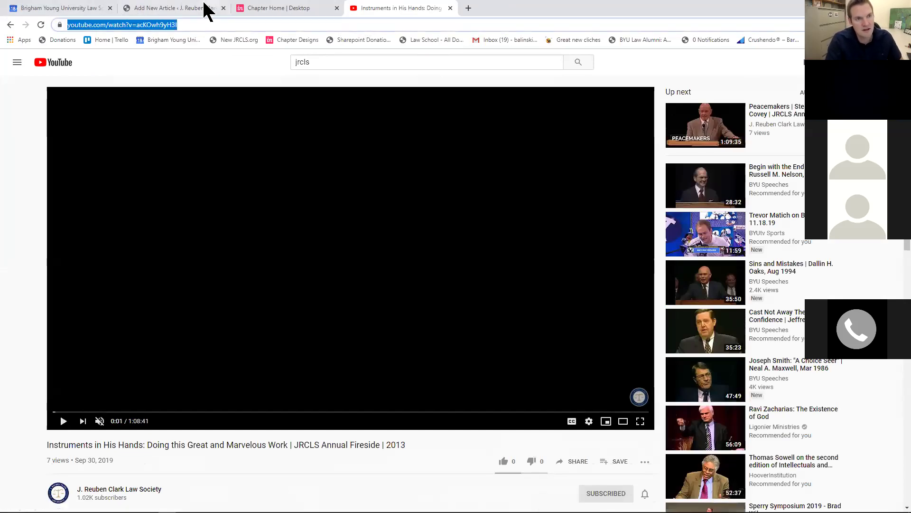
Return to the article draft and embed the YouTube video below the photo by pasting its link
{"action": "left_click", "coordinate": [170, 10]}
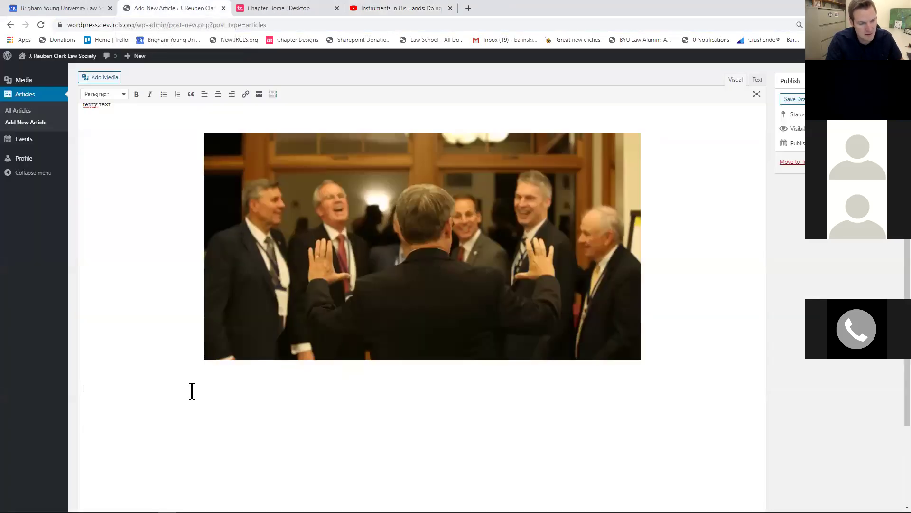
{"action": "key", "text": "ctrl+v"}
{"action": "scroll", "coordinate": [192, 389], "scroll_direction": "down", "scroll_amount": 5}
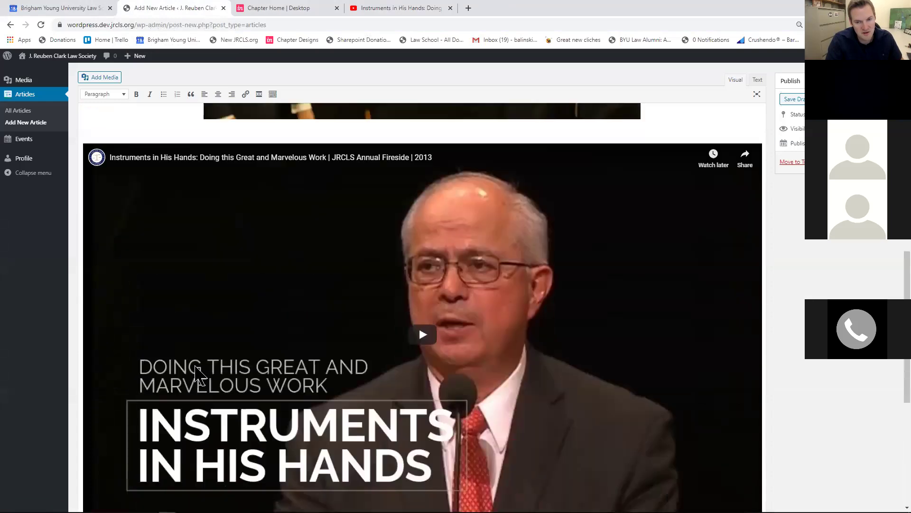
Review the article draft from the embedded video up through the photo and text to the title, banner image and page associations
{"action": "scroll", "coordinate": [198, 366], "scroll_direction": "down", "scroll_amount": 3}
{"action": "scroll", "coordinate": [200, 354], "scroll_direction": "up", "scroll_amount": 1}
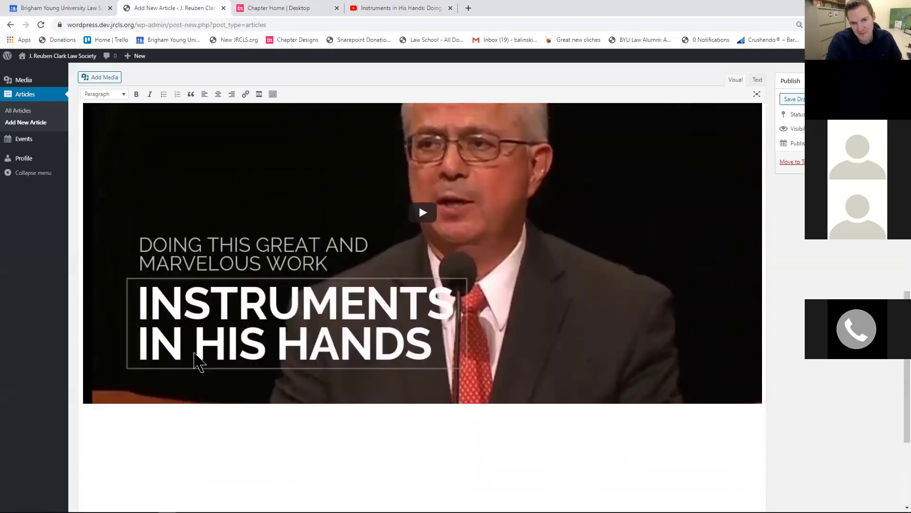
{"action": "scroll", "coordinate": [192, 365], "scroll_direction": "up", "scroll_amount": 9}
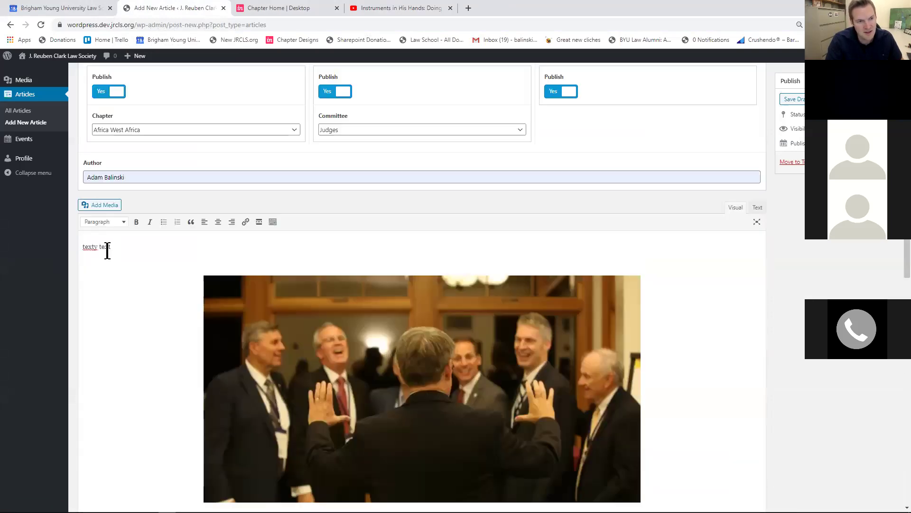
{"action": "scroll", "coordinate": [140, 253], "scroll_direction": "down", "scroll_amount": 2}
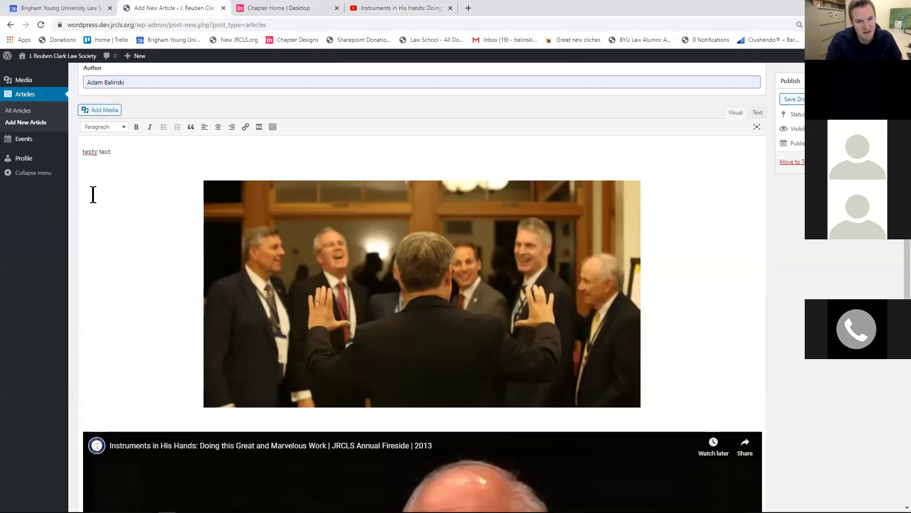
{"action": "scroll", "coordinate": [97, 202], "scroll_direction": "down", "scroll_amount": 1}
{"action": "scroll", "coordinate": [114, 212], "scroll_direction": "up", "scroll_amount": 5}
{"action": "scroll", "coordinate": [195, 331], "scroll_direction": "up", "scroll_amount": 3}
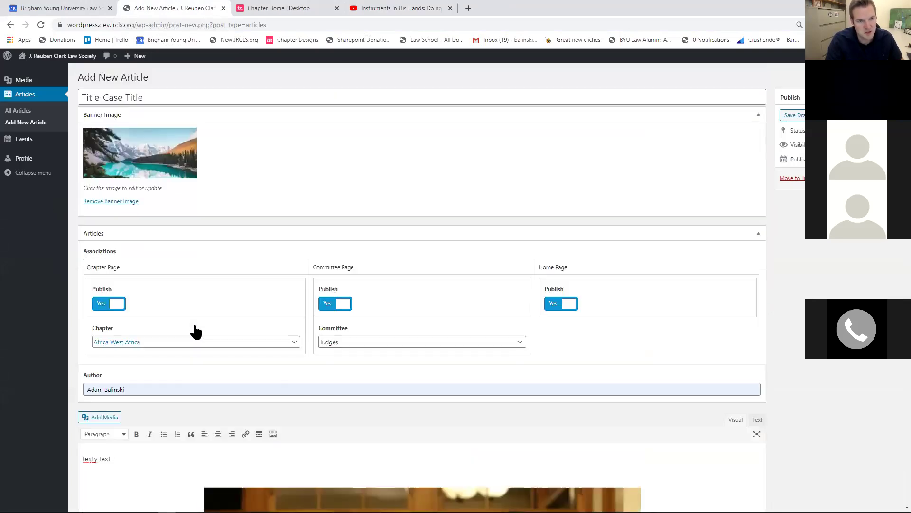
Enter "Sales pitch." as the article's tease below the body content
{"action": "scroll", "coordinate": [191, 273], "scroll_direction": "down", "scroll_amount": 10}
{"action": "scroll", "coordinate": [190, 278], "scroll_direction": "down", "scroll_amount": 8}
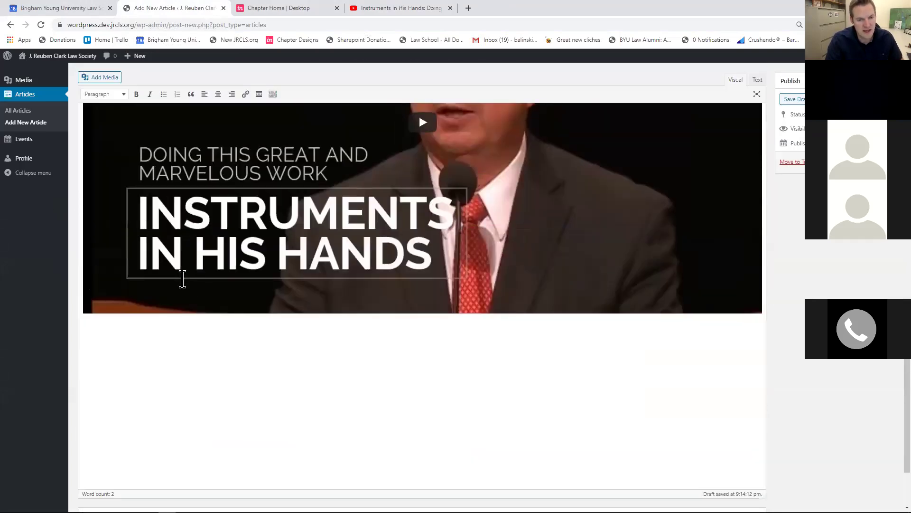
{"action": "left_click", "coordinate": [112, 445]}
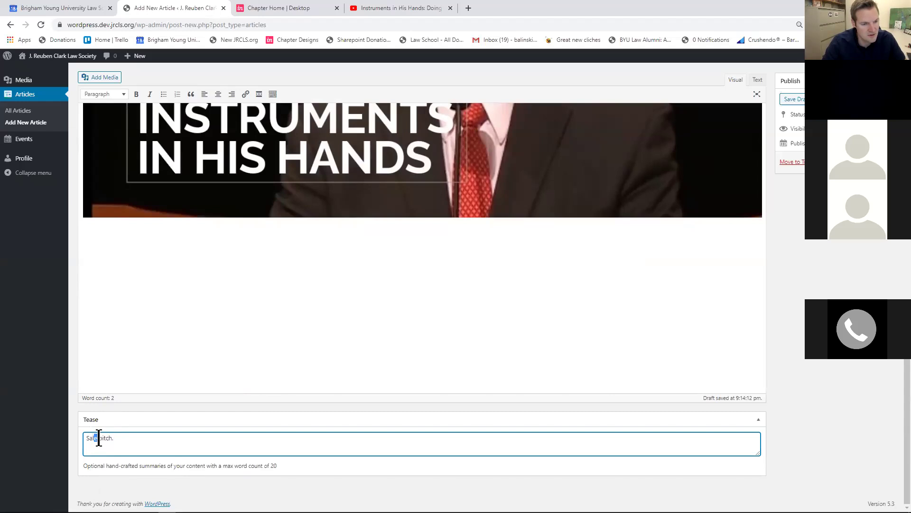
{"action": "left_click", "coordinate": [157, 438]}
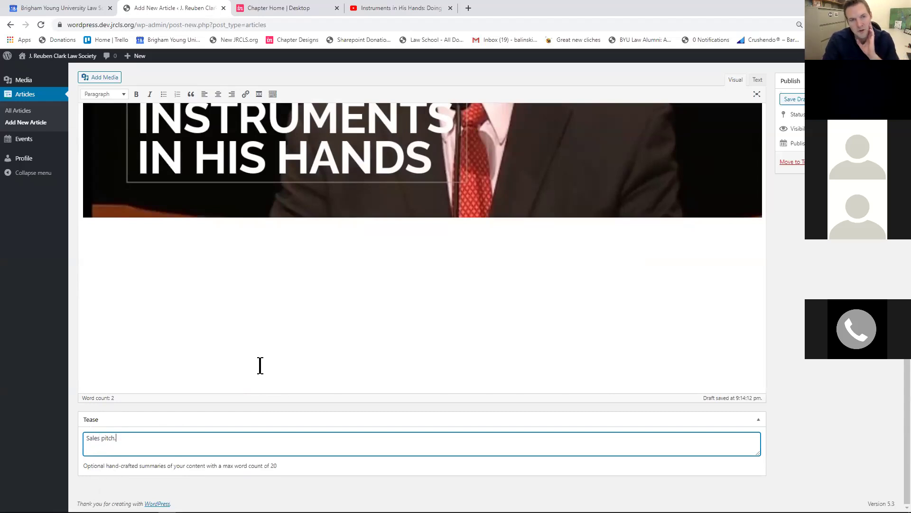
Publish the "Title-Case Title" article
{"action": "scroll", "coordinate": [641, 254], "scroll_direction": "up", "scroll_amount": 3}
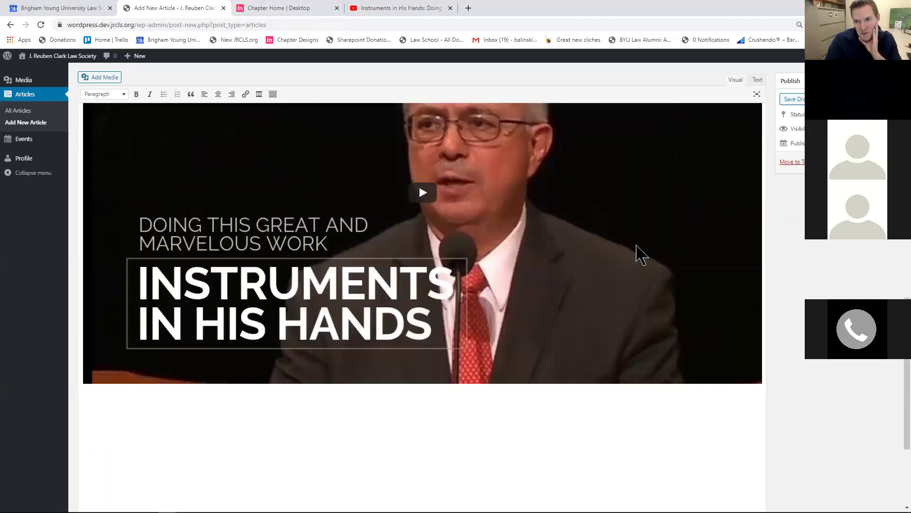
{"action": "scroll", "coordinate": [640, 254], "scroll_direction": "up", "scroll_amount": 7}
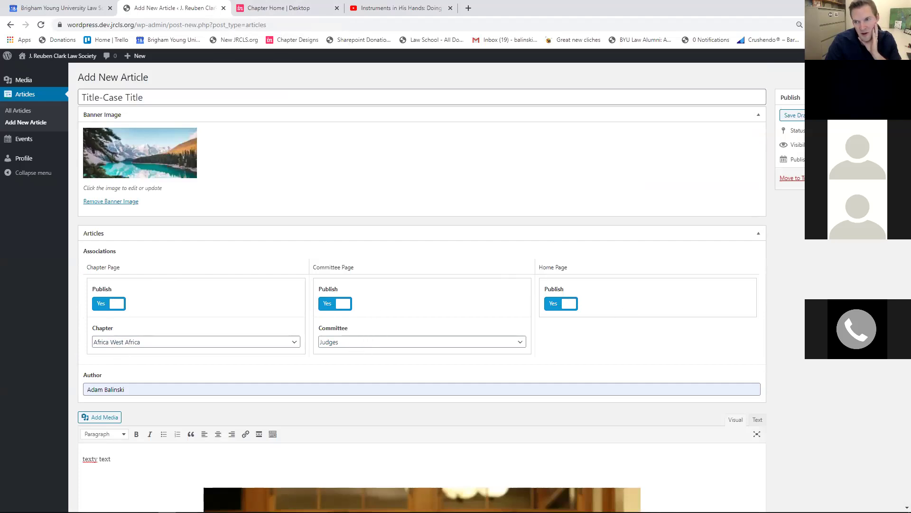
{"action": "left_click", "coordinate": [876, 178]}
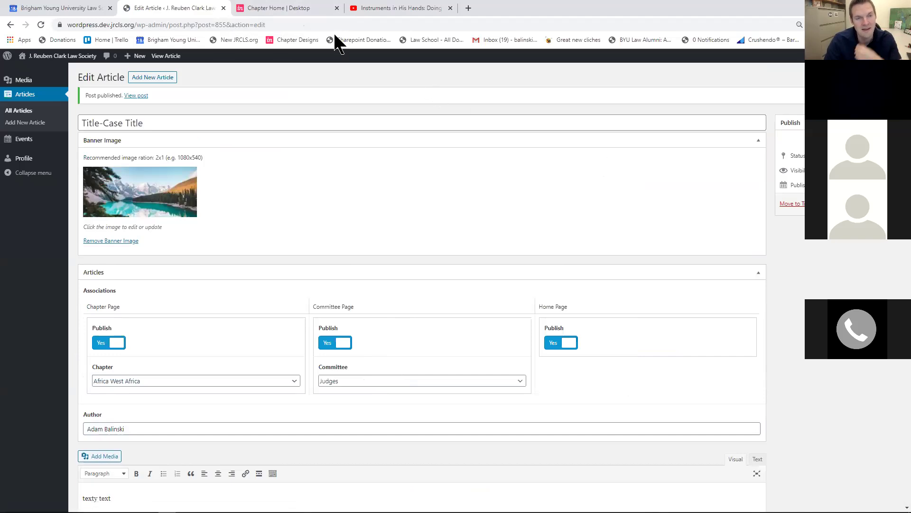
Load the dev.jrcls.org home page in the browser tab that holds the chapter design mockup
{"action": "left_click", "coordinate": [302, 12]}
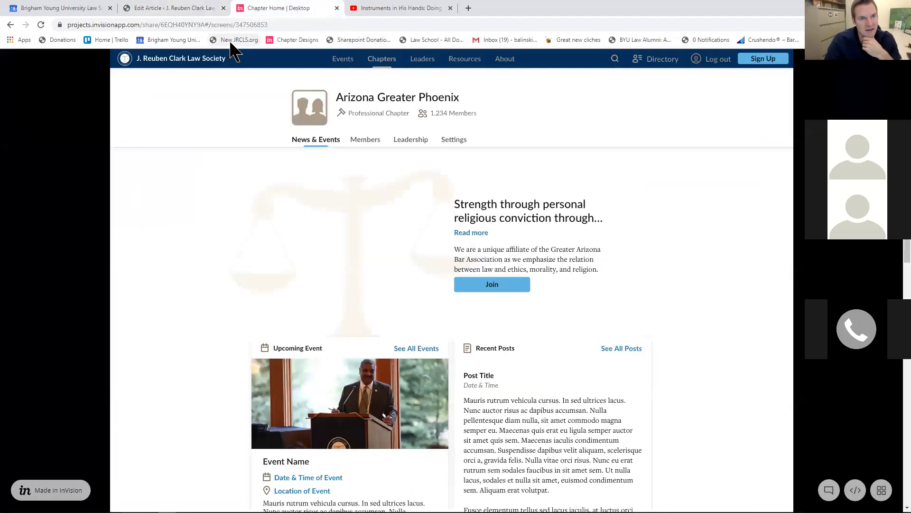
{"action": "left_click", "coordinate": [394, 25]}
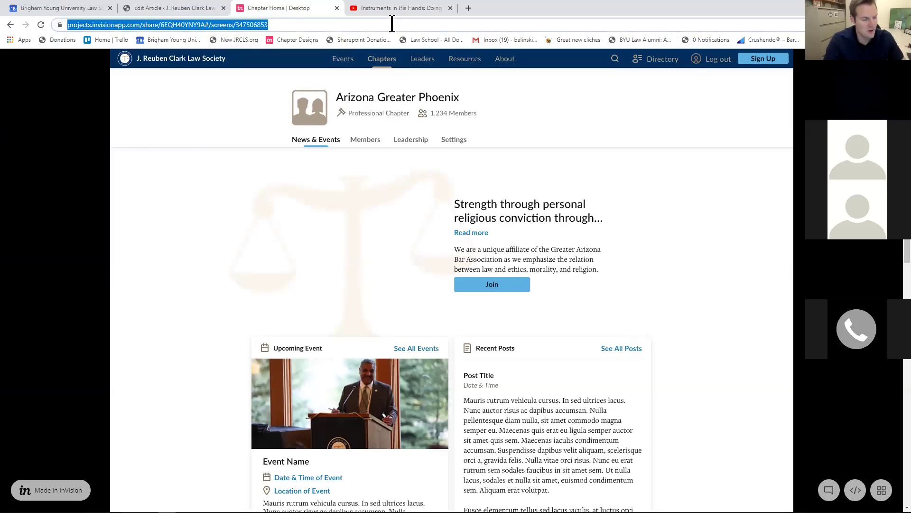
{"action": "type", "text": "dev"}
{"action": "key", "text": "Return"}
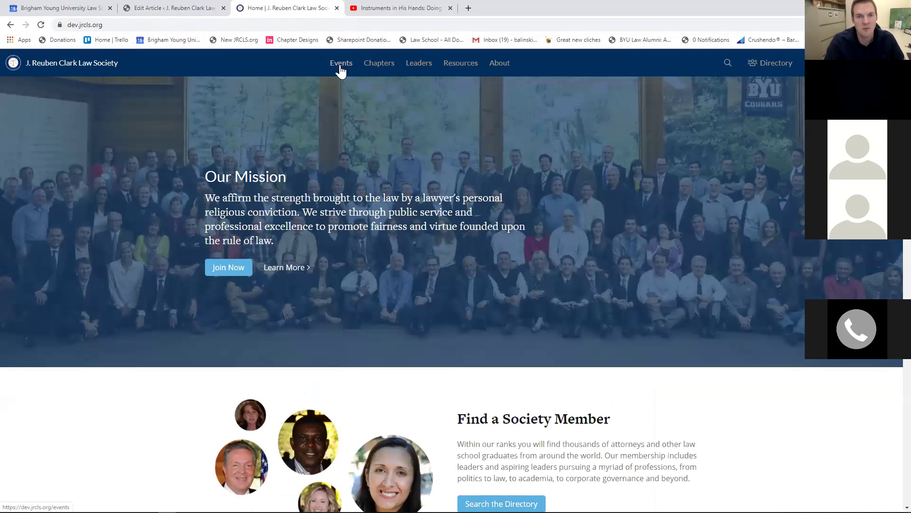
Open the Africa West Africa chapter page from the chapter list and check its recent article and event sections
{"action": "left_click", "coordinate": [378, 65]}
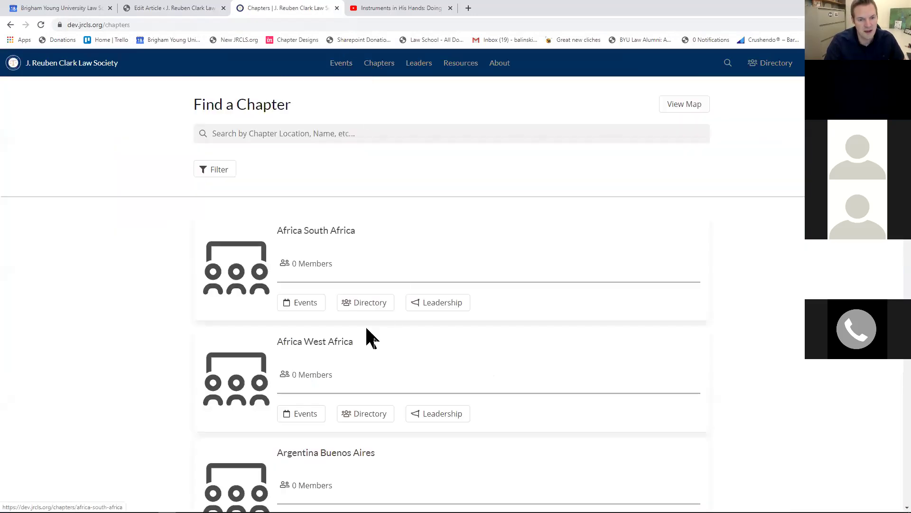
{"action": "left_click", "coordinate": [335, 341]}
{"action": "scroll", "coordinate": [228, 230], "scroll_direction": "down", "scroll_amount": 2}
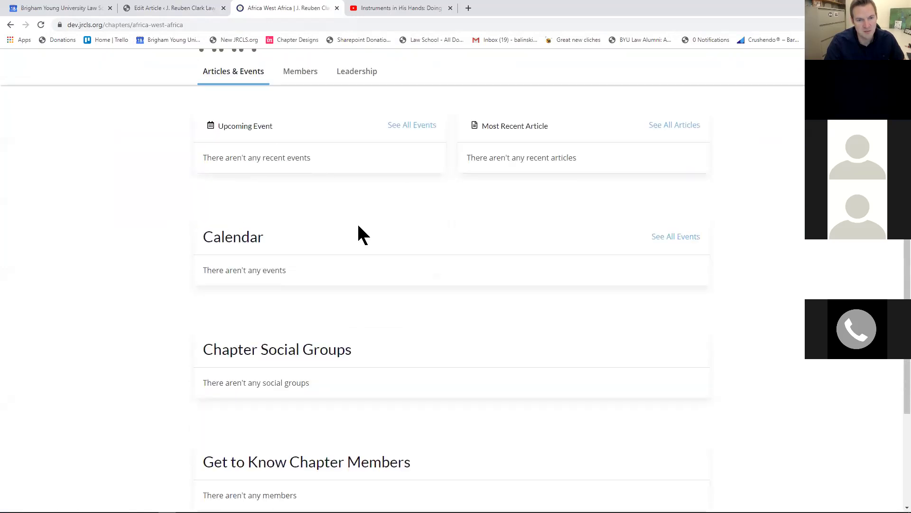
{"action": "scroll", "coordinate": [275, 189], "scroll_direction": "up", "scroll_amount": 1}
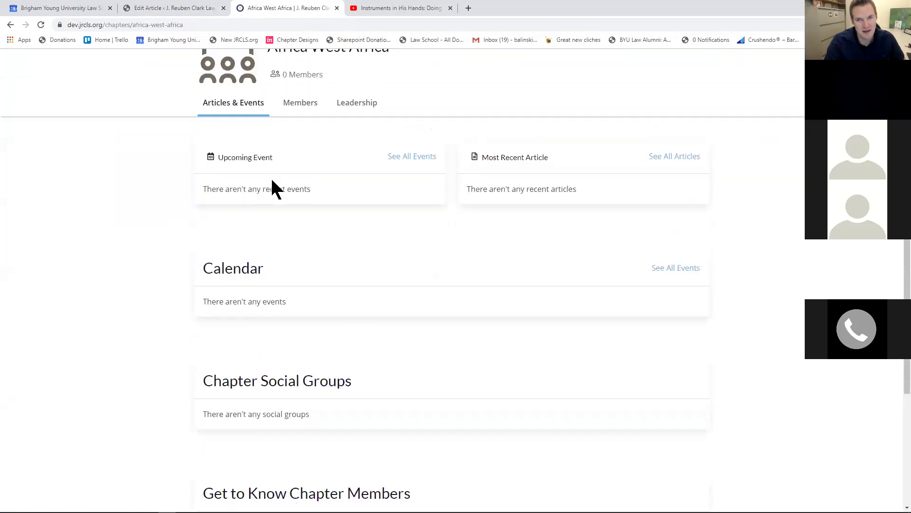
{"action": "scroll", "coordinate": [479, 182], "scroll_direction": "up", "scroll_amount": 1}
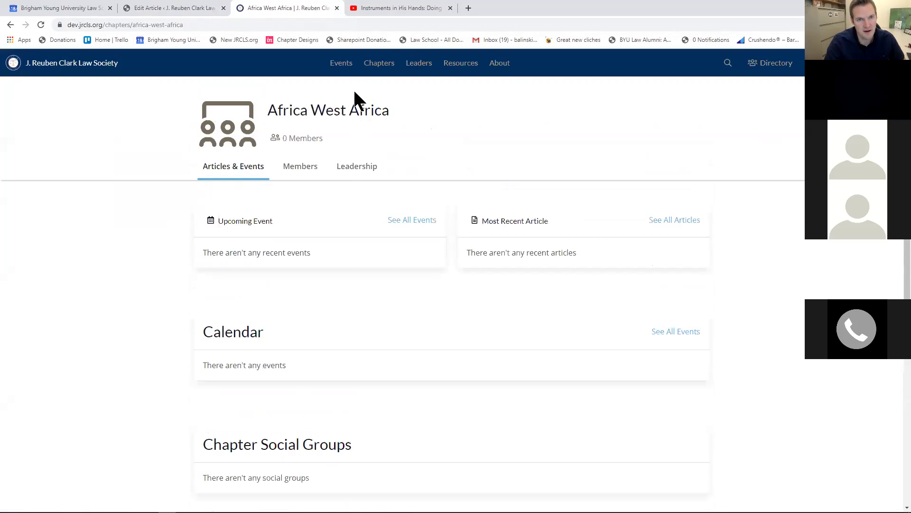
Return to the chapter list, open the Africa South Africa page, and highlight the most recent article's tease and title
{"action": "left_click", "coordinate": [10, 25]}
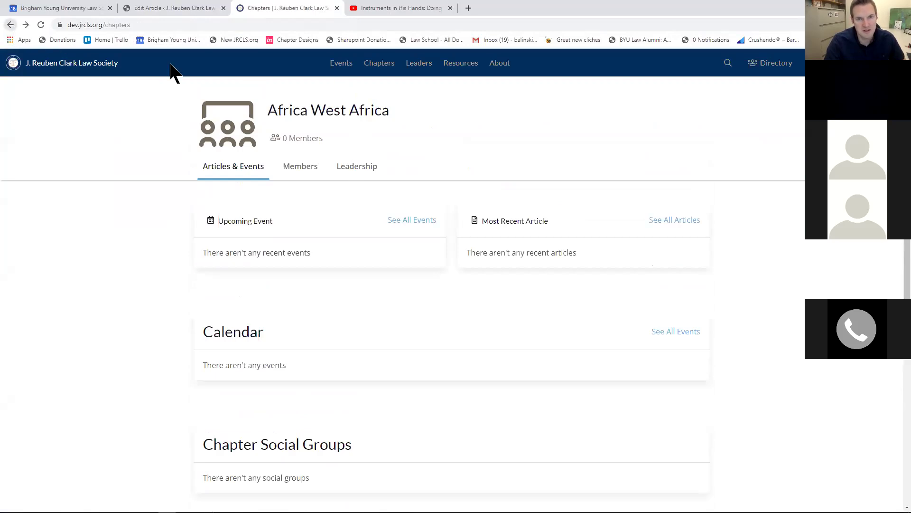
{"action": "left_click", "coordinate": [317, 232]}
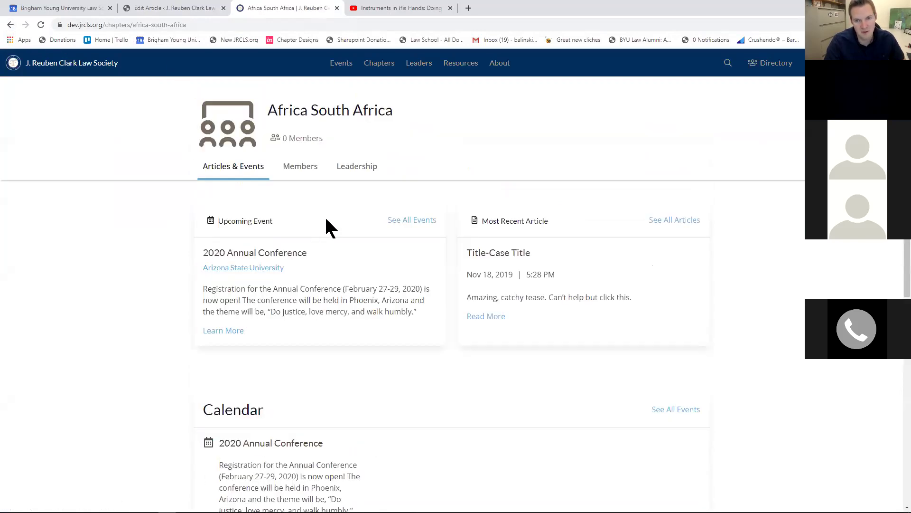
{"action": "scroll", "coordinate": [342, 228], "scroll_direction": "down", "scroll_amount": 1}
{"action": "left_click_drag", "start_coordinate": [638, 251], "coordinate": [468, 252]}
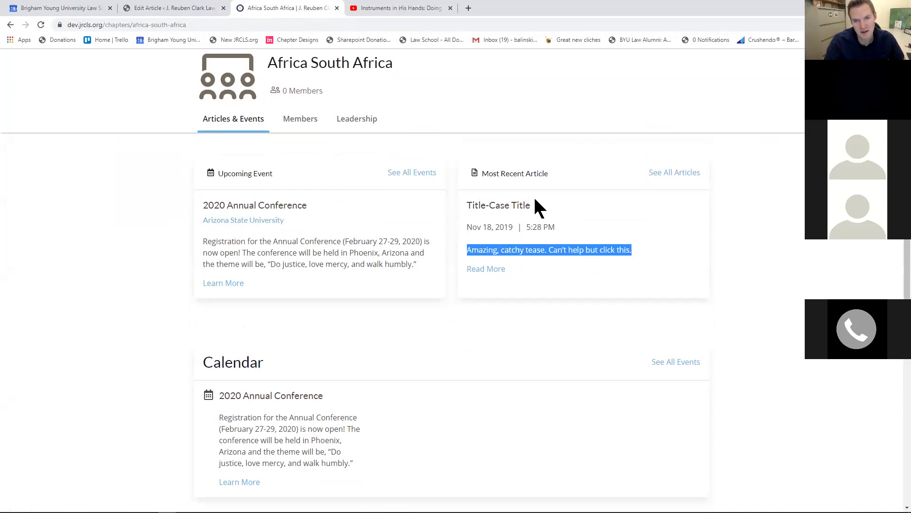
{"action": "left_click_drag", "start_coordinate": [531, 204], "coordinate": [466, 206]}
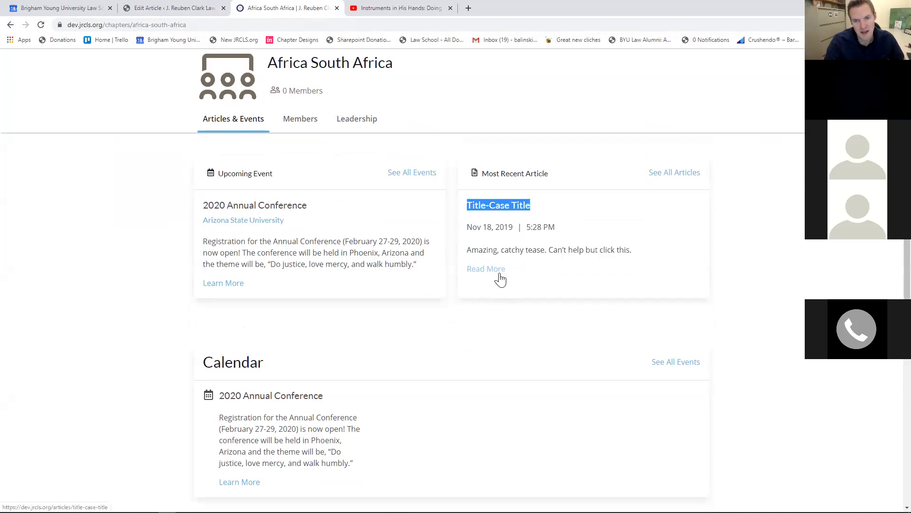
Open the full "Title-Case Title" article, look over its banner, byline and text, and return to the Africa South Africa page
{"action": "left_click", "coordinate": [499, 271]}
{"action": "scroll", "coordinate": [374, 242], "scroll_direction": "down", "scroll_amount": 2}
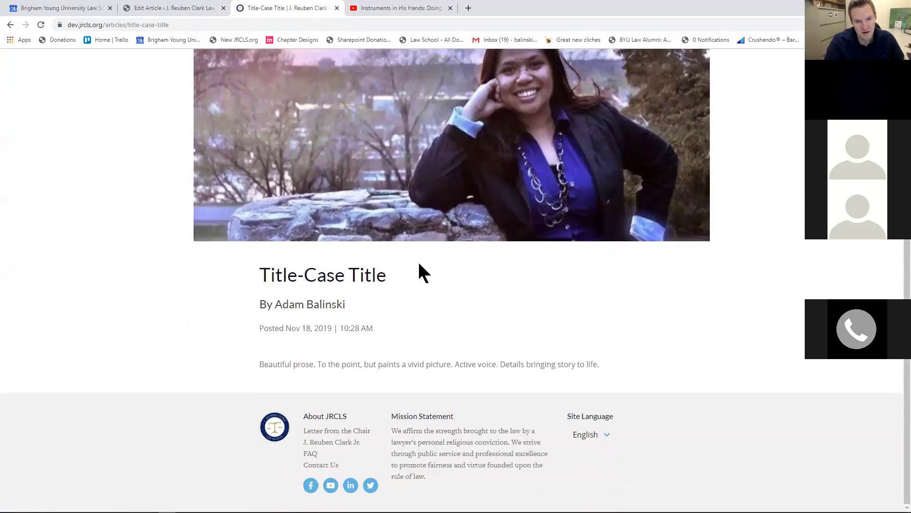
{"action": "scroll", "coordinate": [539, 306], "scroll_direction": "up", "scroll_amount": 2}
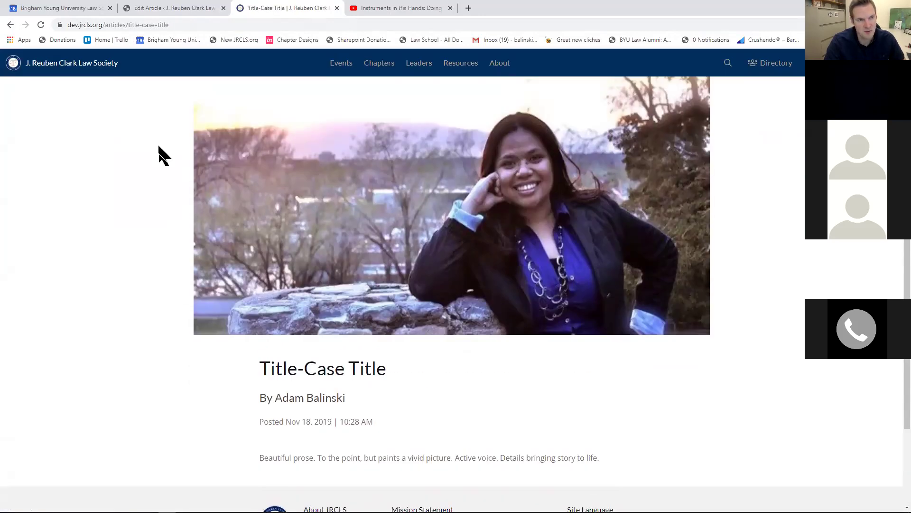
{"action": "left_click", "coordinate": [11, 26]}
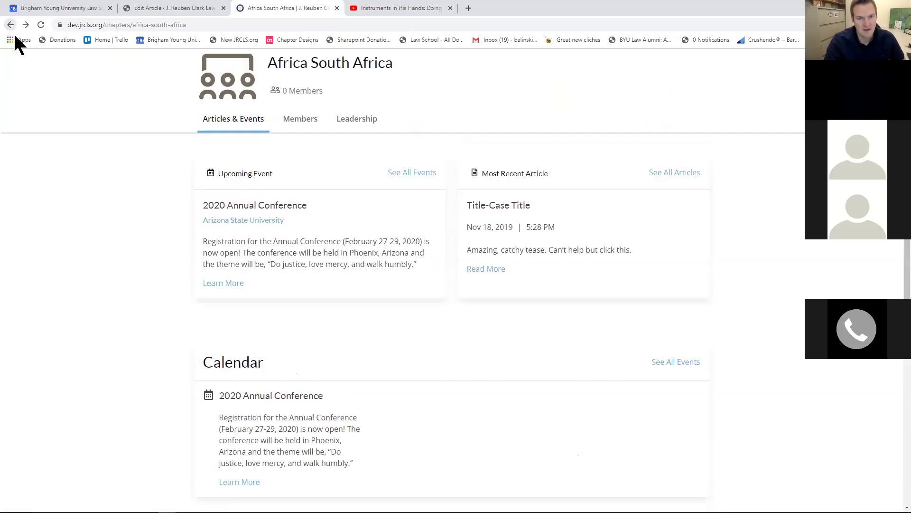
{"action": "scroll", "coordinate": [296, 274], "scroll_direction": "up", "scroll_amount": 1}
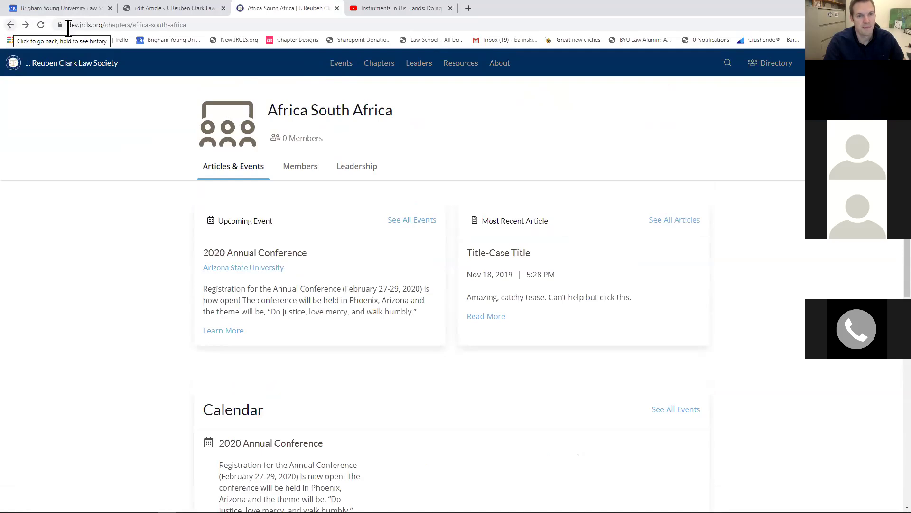
Go to the society's home page and examine its Articles and Events sections for the newly published article
{"action": "left_click", "coordinate": [79, 70]}
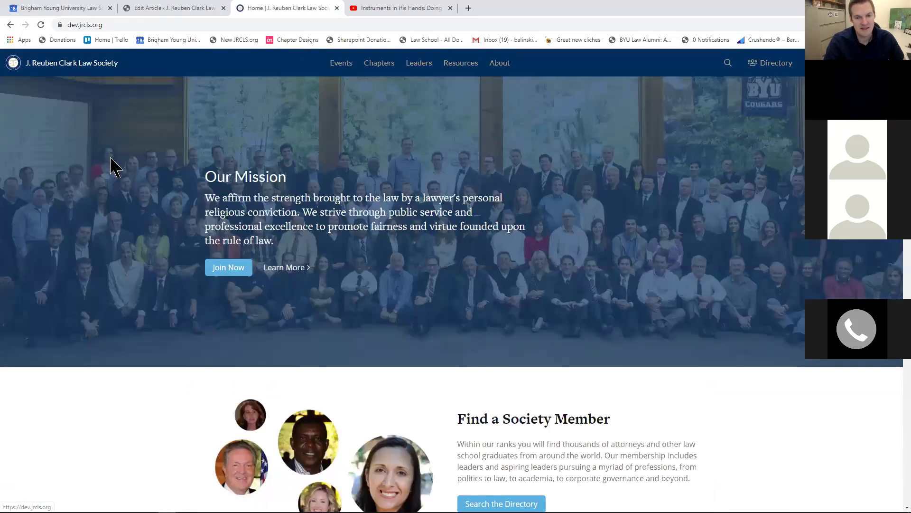
{"action": "scroll", "coordinate": [240, 299], "scroll_direction": "down", "scroll_amount": 10}
{"action": "scroll", "coordinate": [233, 281], "scroll_direction": "down", "scroll_amount": 6}
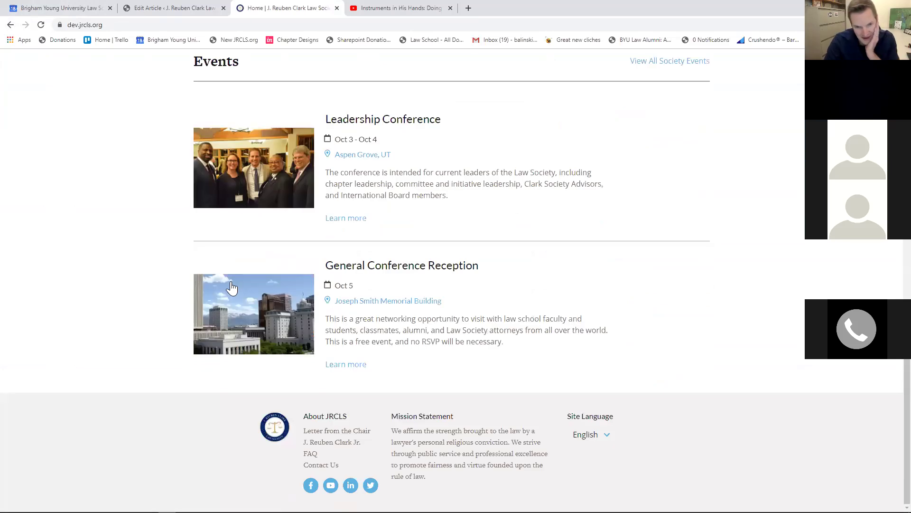
{"action": "scroll", "coordinate": [237, 299], "scroll_direction": "up", "scroll_amount": 3}
{"action": "scroll", "coordinate": [238, 290], "scroll_direction": "up", "scroll_amount": 4}
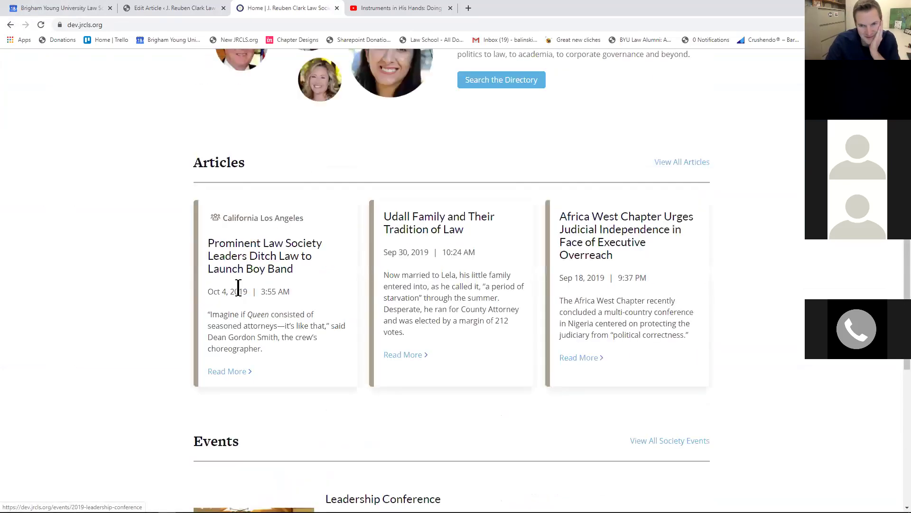
{"action": "scroll", "coordinate": [238, 290], "scroll_direction": "up", "scroll_amount": 4}
{"action": "scroll", "coordinate": [238, 290], "scroll_direction": "up", "scroll_amount": 5}
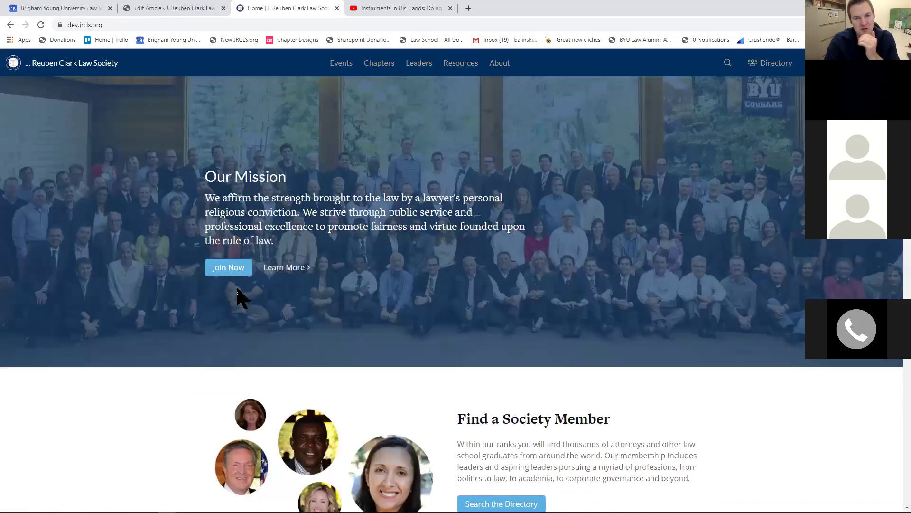
{"action": "scroll", "coordinate": [240, 285], "scroll_direction": "down", "scroll_amount": 13}
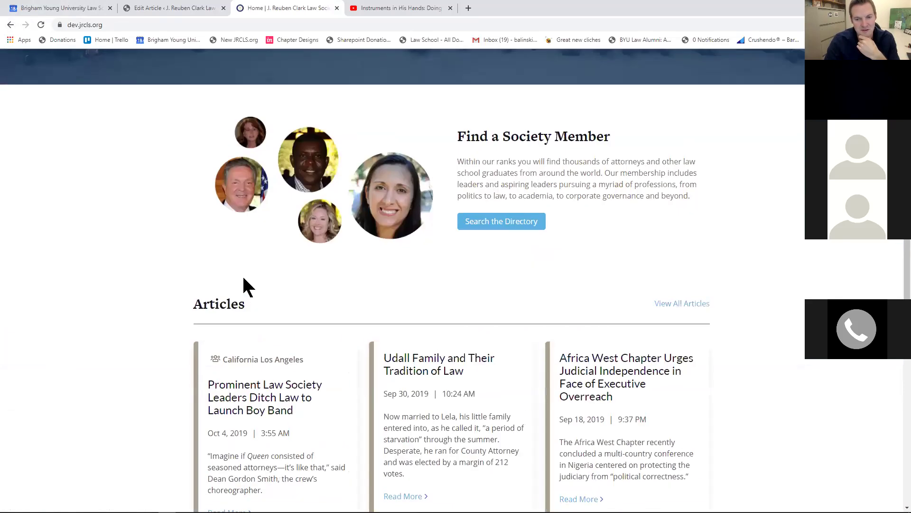
{"action": "scroll", "coordinate": [247, 278], "scroll_direction": "up", "scroll_amount": 2}
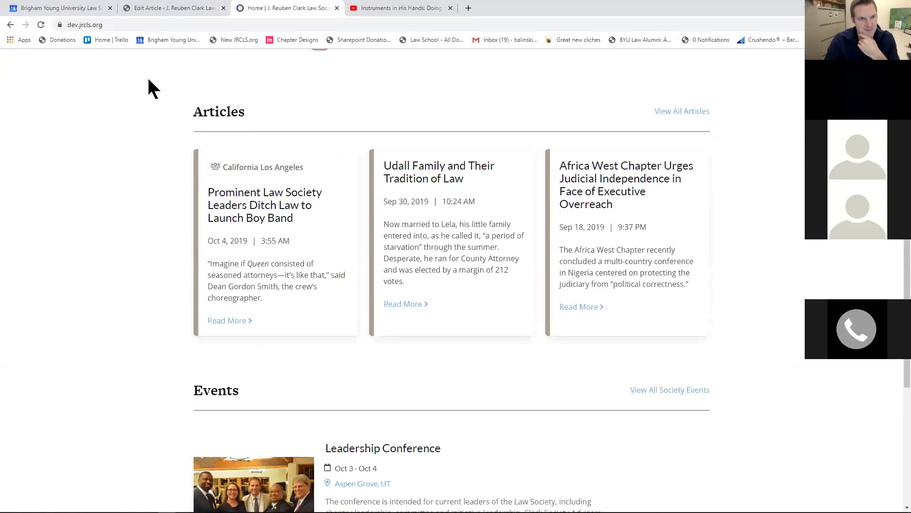
Reload the home page, recheck the article cards, and highlight the California Los Angeles chapter label on the first one
{"action": "left_click", "coordinate": [41, 27]}
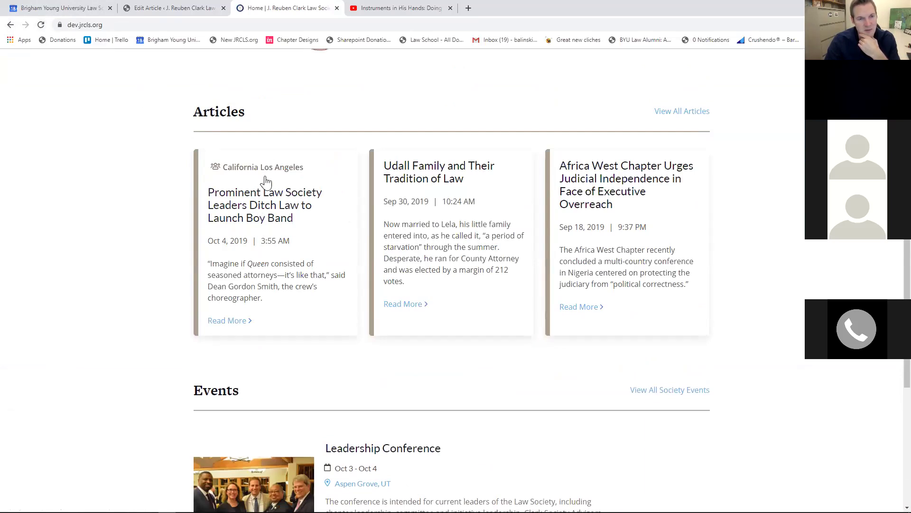
{"action": "left_click", "coordinate": [41, 25]}
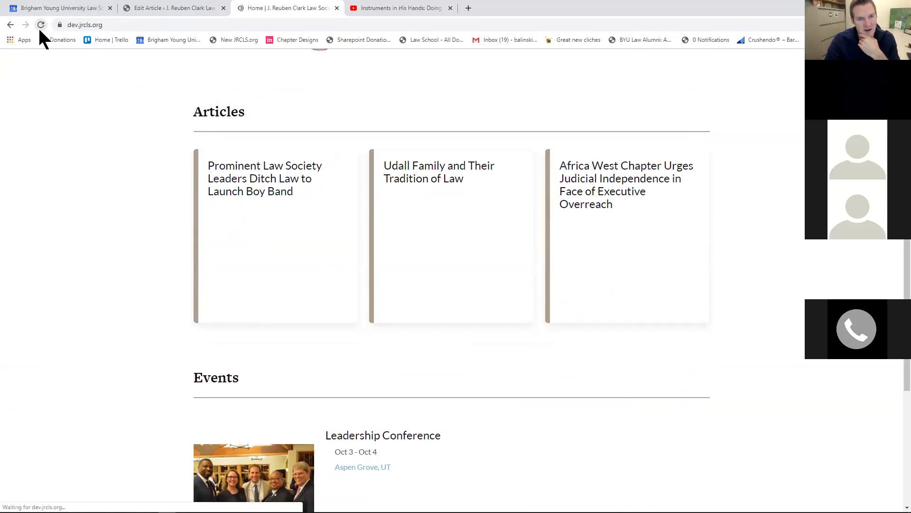
{"action": "left_click_drag", "start_coordinate": [268, 324], "coordinate": [175, 161]}
{"action": "left_click", "coordinate": [252, 182]}
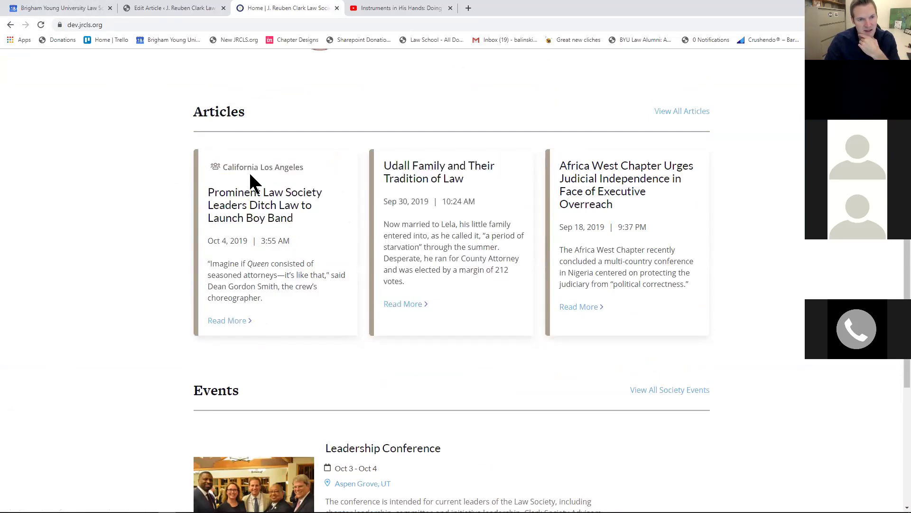
{"action": "left_click_drag", "start_coordinate": [313, 163], "coordinate": [218, 167]}
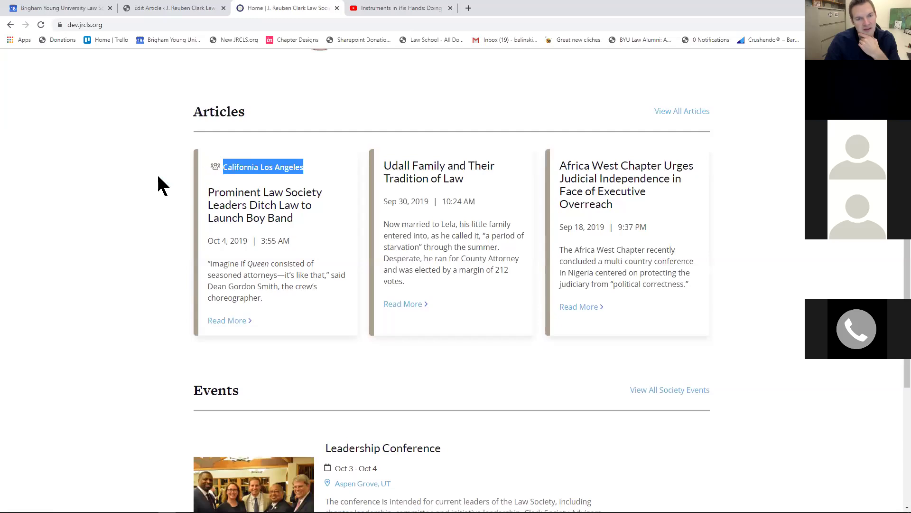
Review the home page from its mission banner to the Articles section and highlight the California Los Angeles chapter label again
{"action": "left_click", "coordinate": [134, 177]}
{"action": "scroll", "coordinate": [142, 176], "scroll_direction": "up", "scroll_amount": 9}
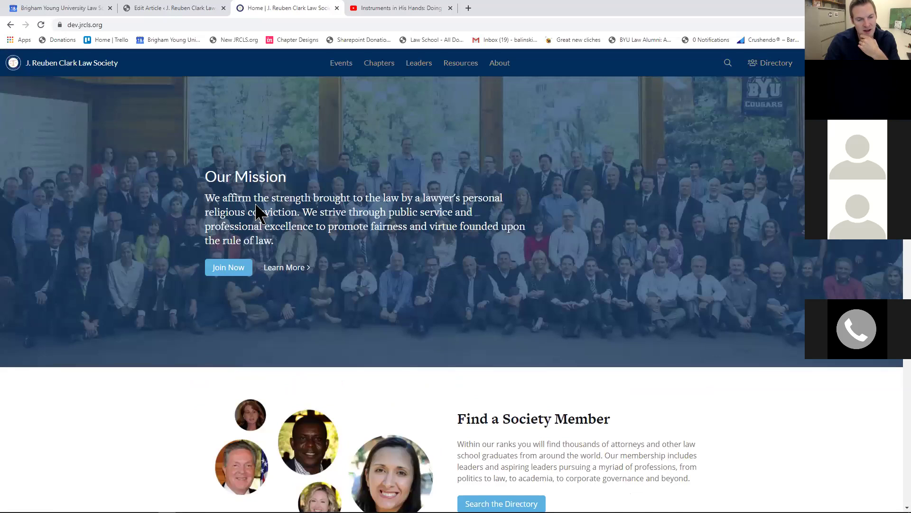
{"action": "scroll", "coordinate": [257, 213], "scroll_direction": "down", "scroll_amount": 7}
{"action": "left_click_drag", "start_coordinate": [308, 311], "coordinate": [224, 311]}
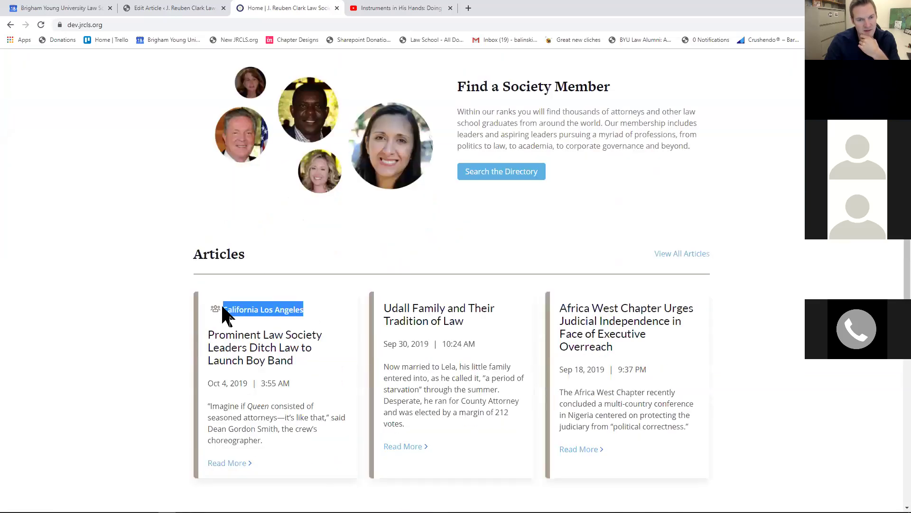
{"action": "left_click", "coordinate": [165, 209]}
{"action": "scroll", "coordinate": [165, 209], "scroll_direction": "up", "scroll_amount": 7}
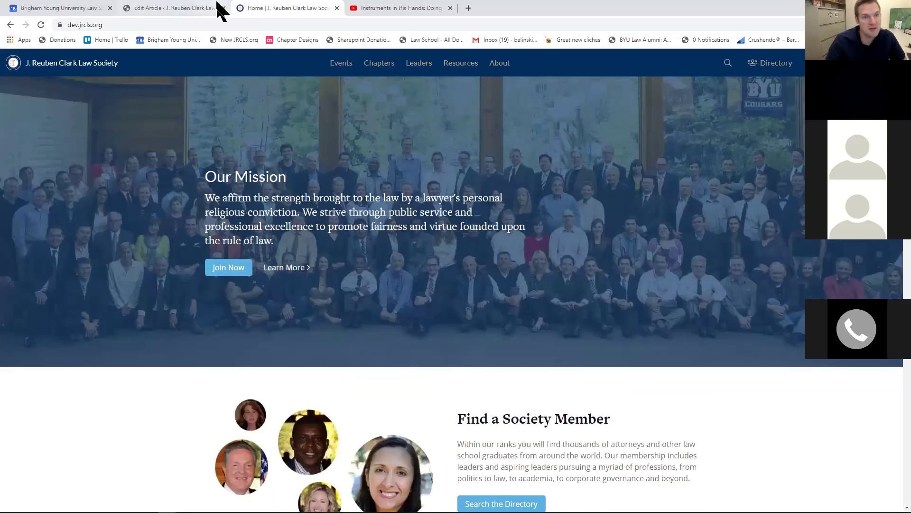
Return to the WordPress article editor, go to the Events list, and start a new event with the title "Title"
{"action": "left_click", "coordinate": [189, 8]}
{"action": "mouse_move", "coordinate": [32, 142]}
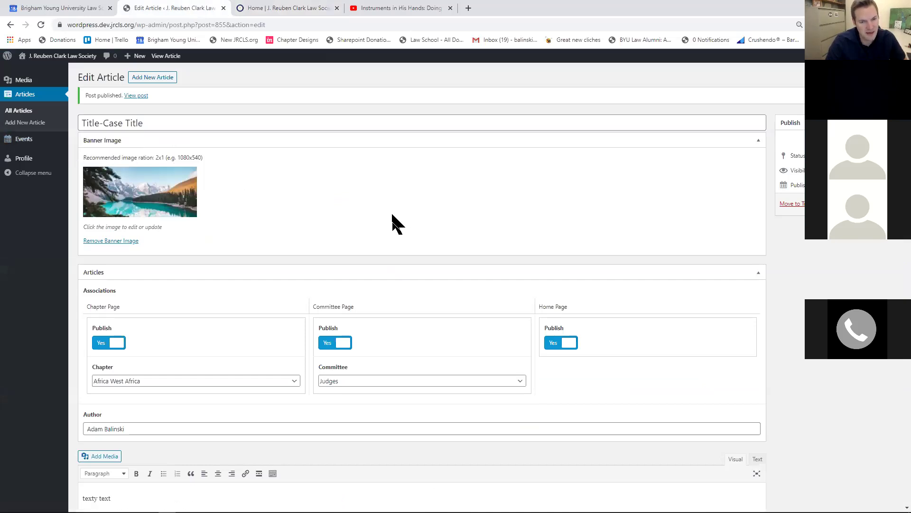
{"action": "left_click", "coordinate": [28, 144]}
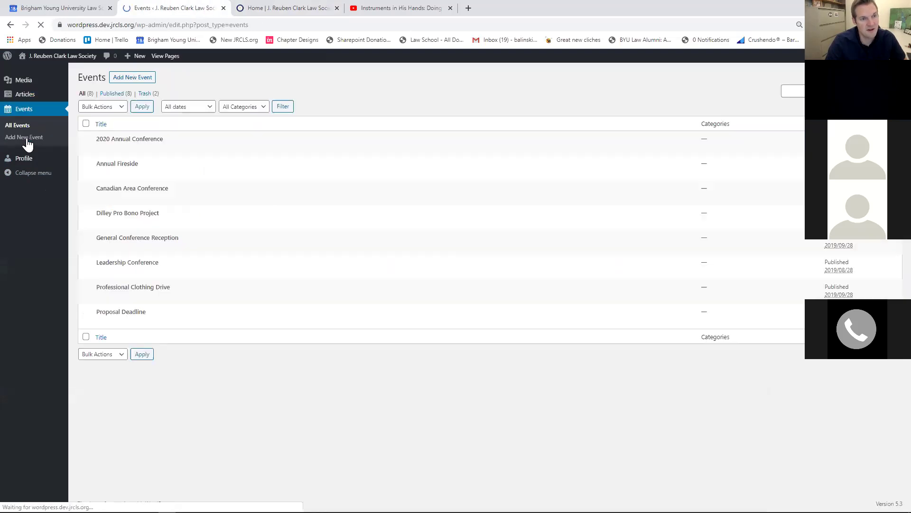
{"action": "left_click", "coordinate": [141, 81]}
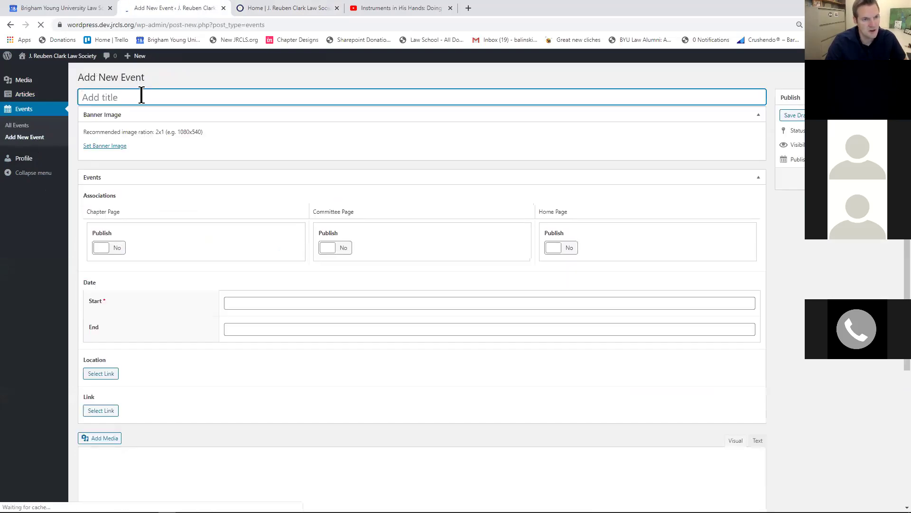
{"action": "type", "text": "Title"}
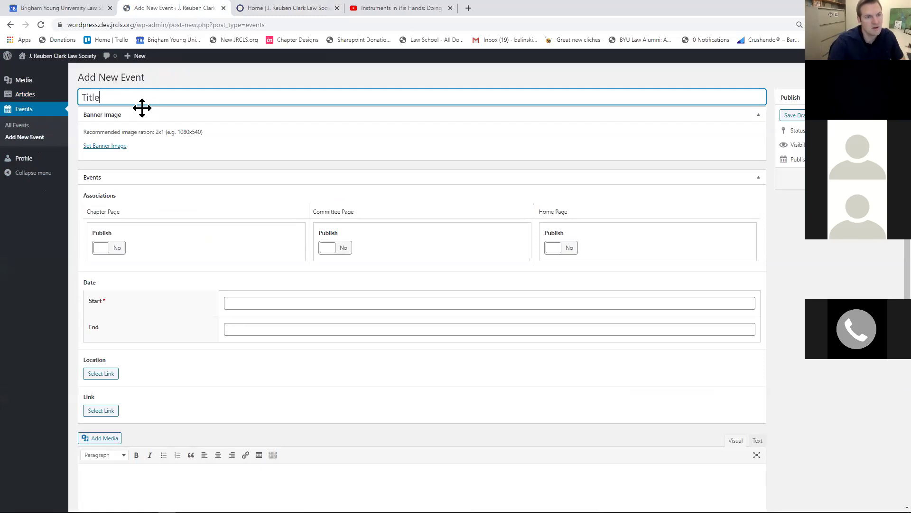
Set the event's banner image to the media library picture of circular member portraits
{"action": "left_click", "coordinate": [110, 147]}
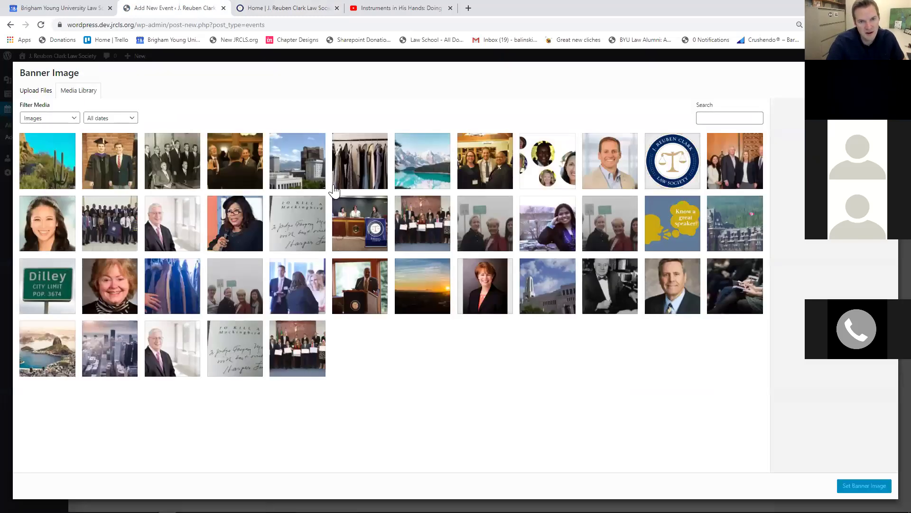
{"action": "left_click", "coordinate": [553, 174]}
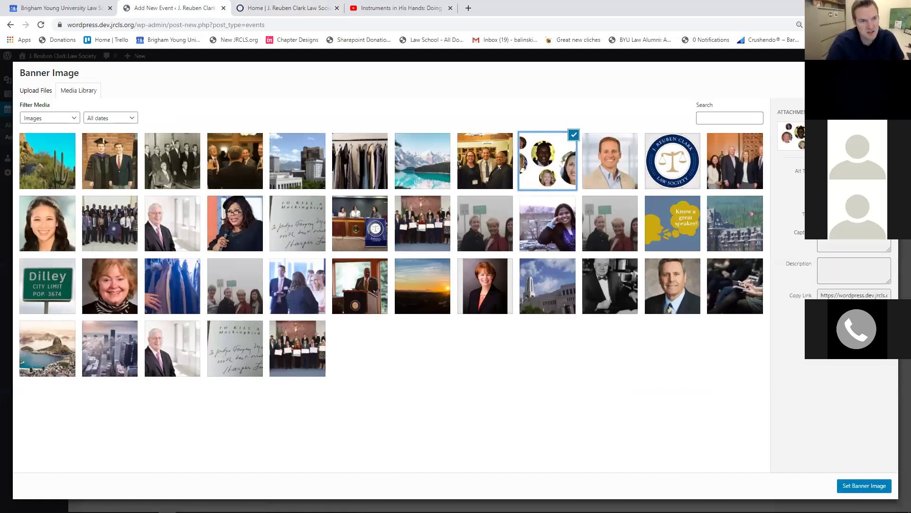
{"action": "left_click", "coordinate": [864, 486]}
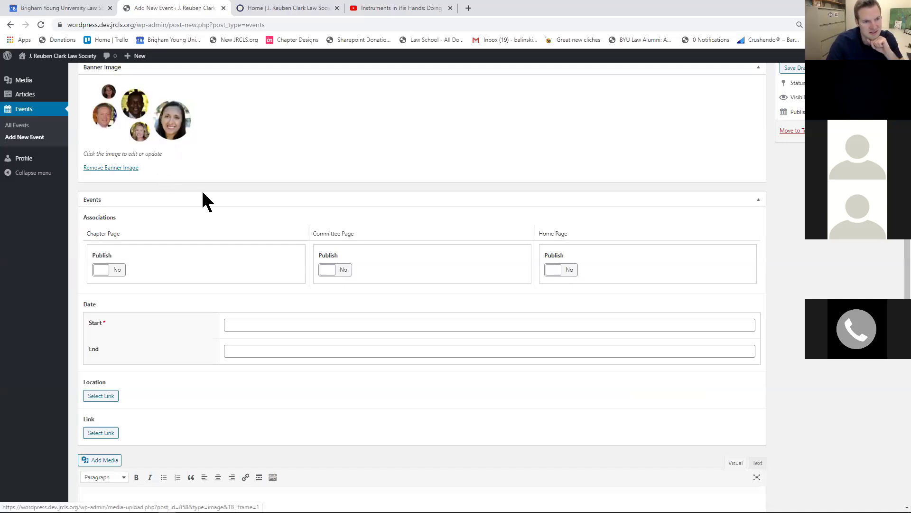
Extend the event's title to "Title Test Event"
{"action": "scroll", "coordinate": [236, 274], "scroll_direction": "up", "scroll_amount": 1}
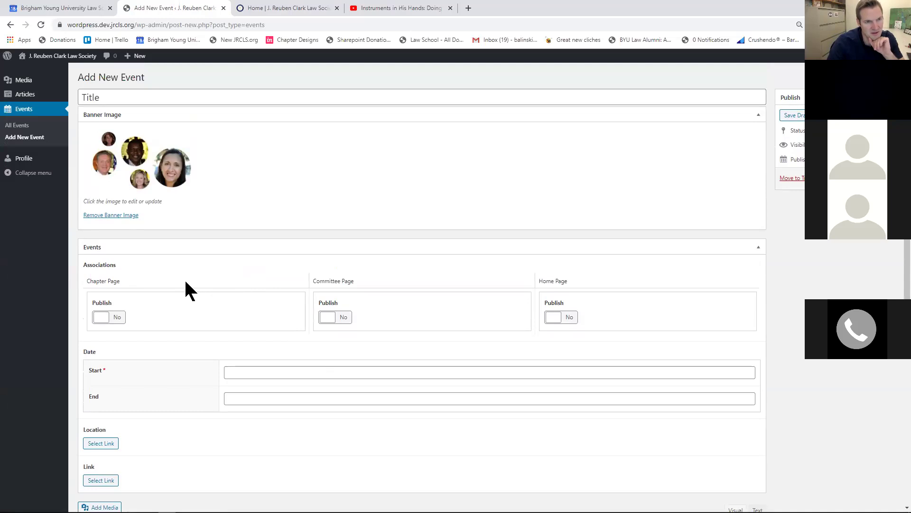
{"action": "left_click", "coordinate": [133, 93]}
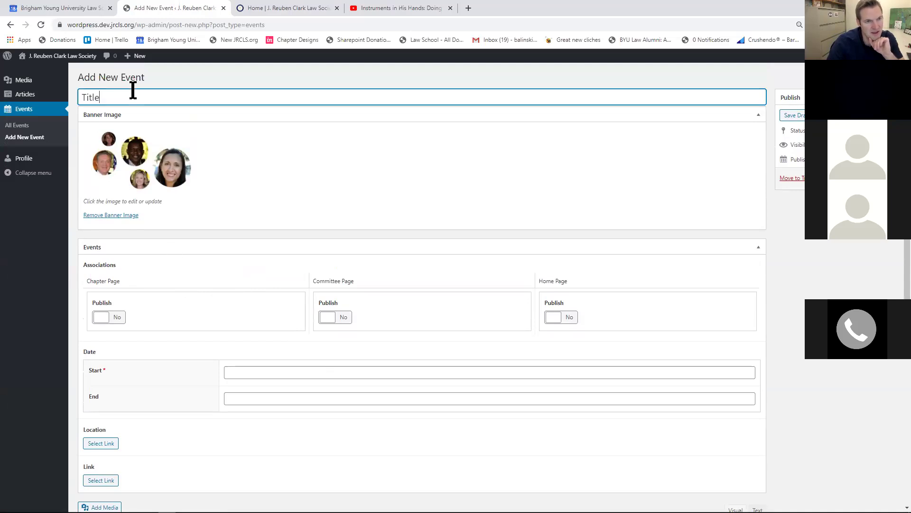
{"action": "type", "text": "Title"}
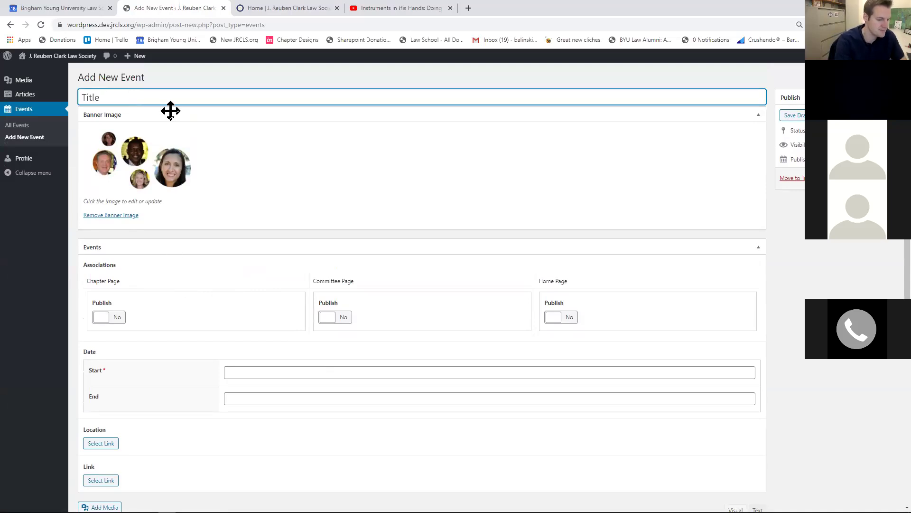
{"action": "type", "text": " Test Event"}
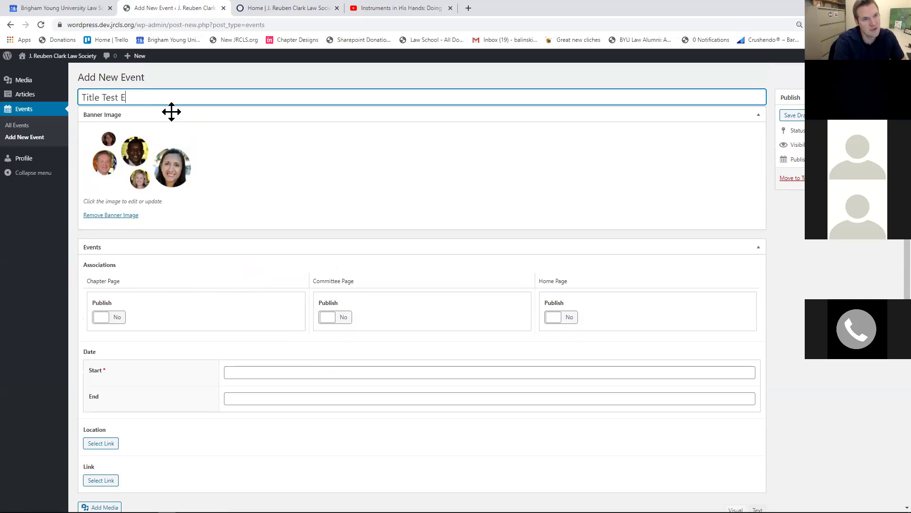
Publish the event to the Africa West Africa chapter page and to the home page
{"action": "left_click", "coordinate": [116, 321]}
{"action": "left_click", "coordinate": [164, 357]}
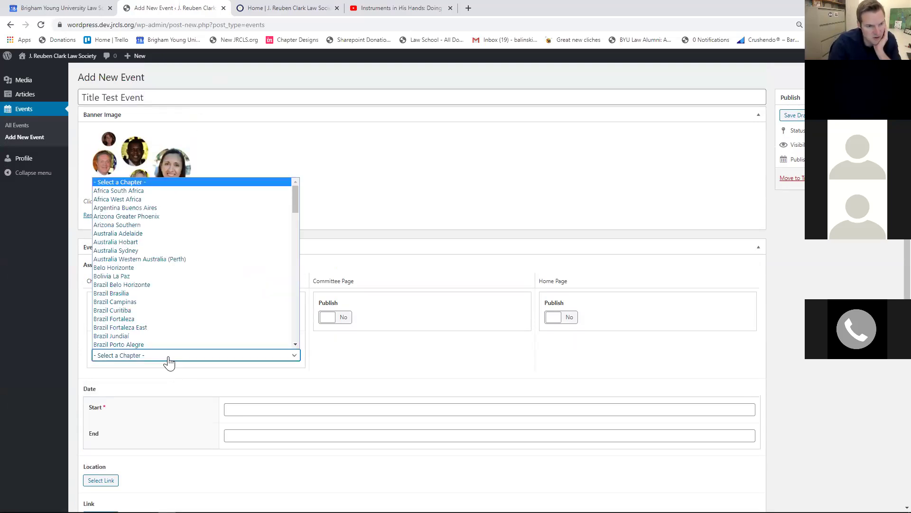
{"action": "left_click", "coordinate": [119, 199]}
{"action": "left_click", "coordinate": [565, 320]}
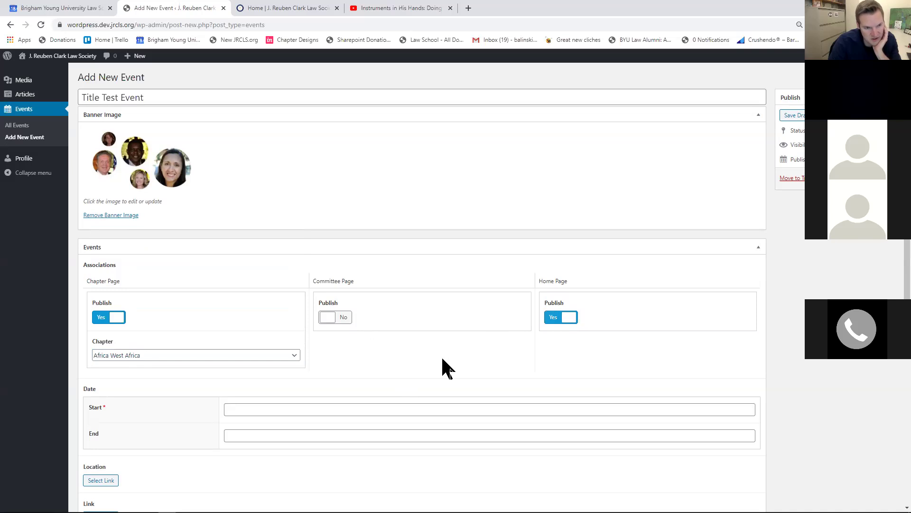
Set the event's start date to November 22, 2019 and its end date to November 23, 2019
{"action": "scroll", "coordinate": [442, 358], "scroll_direction": "down", "scroll_amount": 2}
{"action": "left_click", "coordinate": [421, 315]}
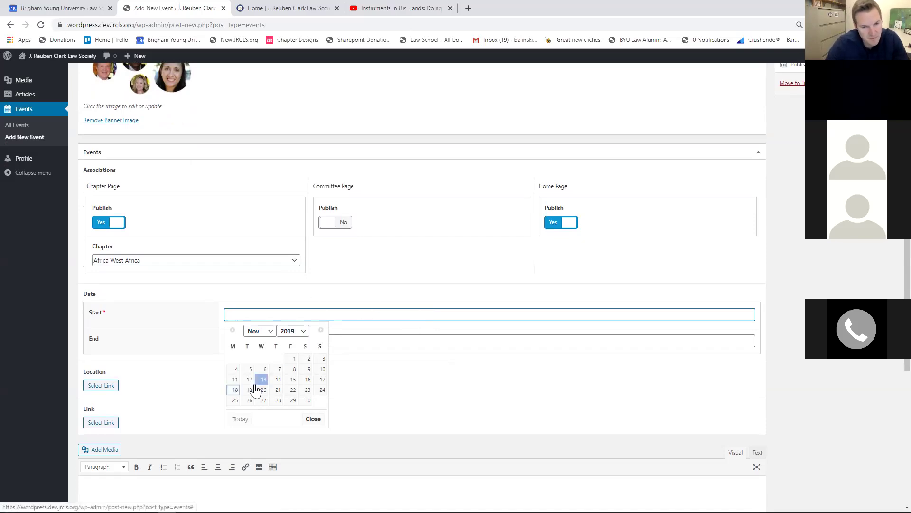
{"action": "left_click", "coordinate": [291, 392]}
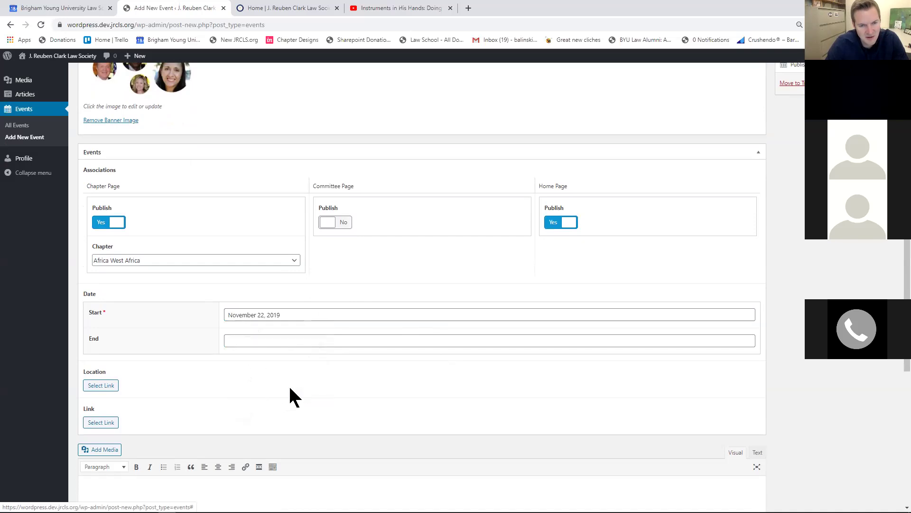
{"action": "left_click", "coordinate": [251, 341]}
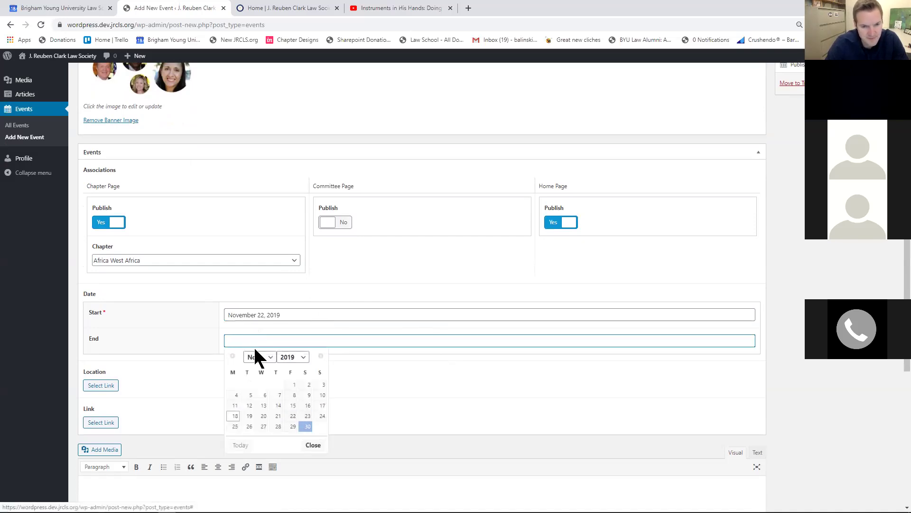
{"action": "key", "text": "Return"}
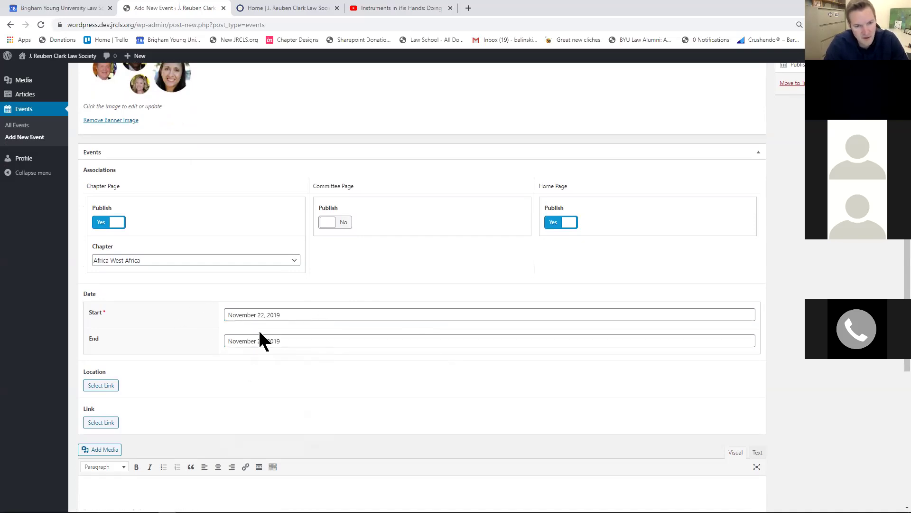
{"action": "left_click", "coordinate": [270, 341]}
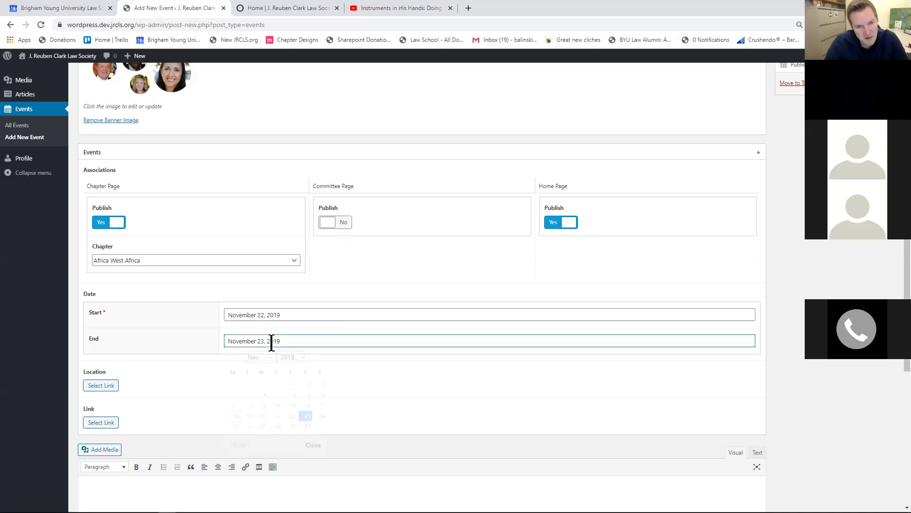
{"action": "left_click", "coordinate": [352, 378]}
Open the event's Location link settings, then find J. Reuben Clark Law School in Google Maps by searching for "j. reuben"
{"action": "scroll", "coordinate": [313, 356], "scroll_direction": "down", "scroll_amount": 2}
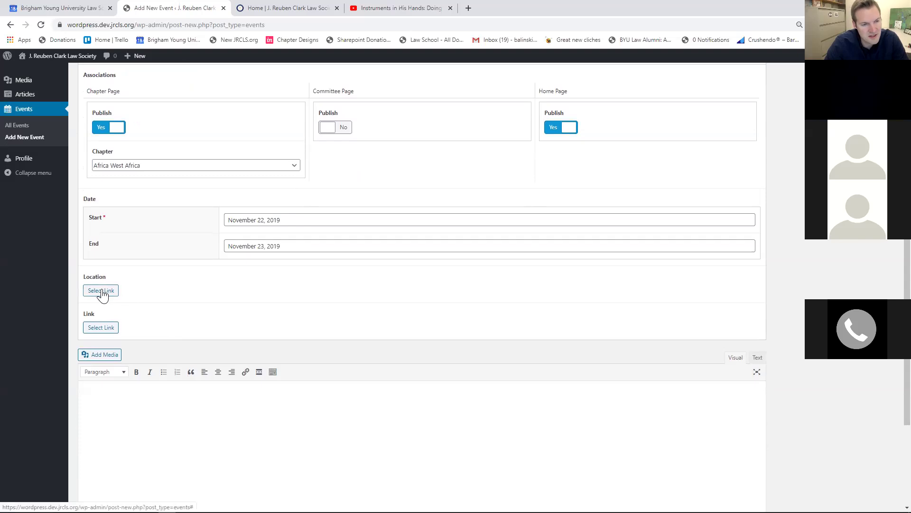
{"action": "left_click", "coordinate": [101, 290]}
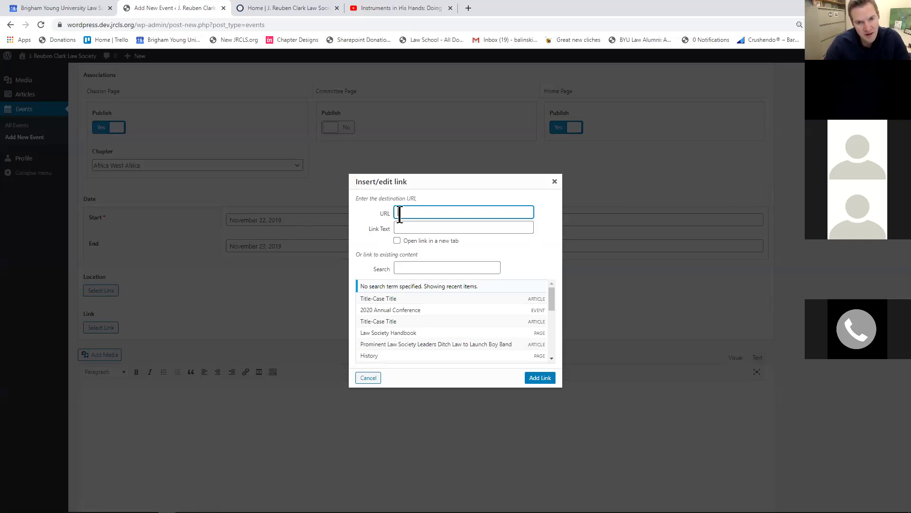
{"action": "left_click", "coordinate": [417, 14]}
{"action": "left_click", "coordinate": [420, 25]}
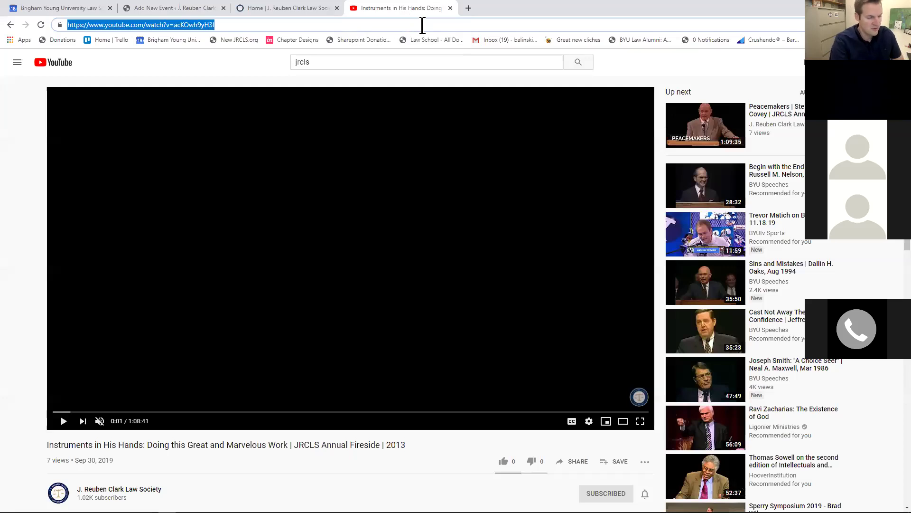
{"action": "type", "text": "maps"}
{"action": "key", "text": "Return"}
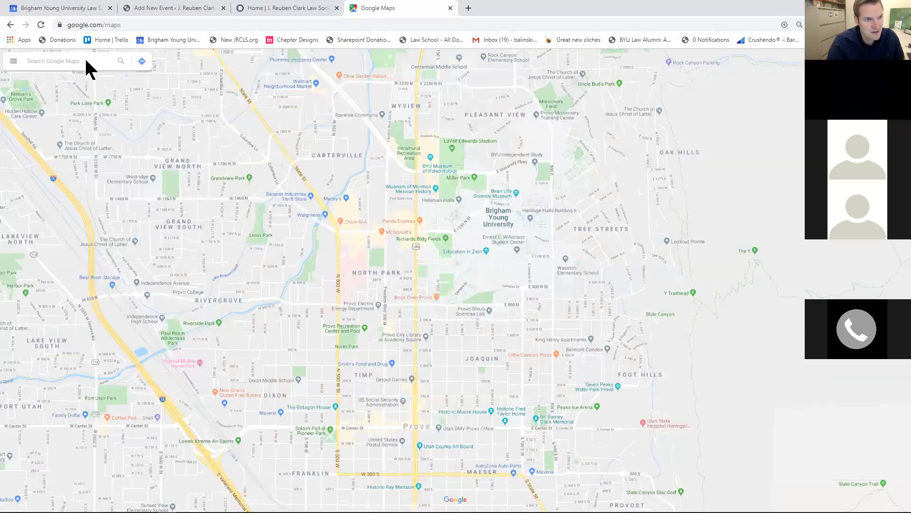
{"action": "type", "text": "j."}
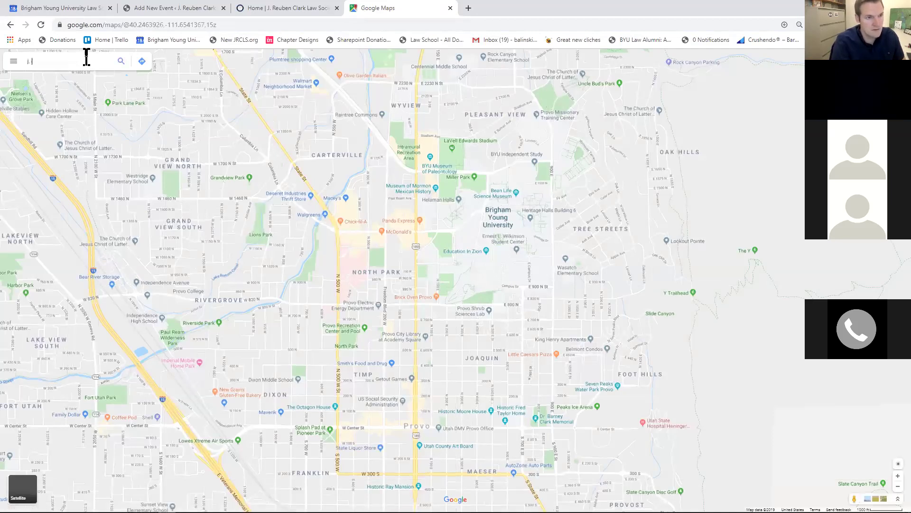
{"action": "type", "text": " reuben"}
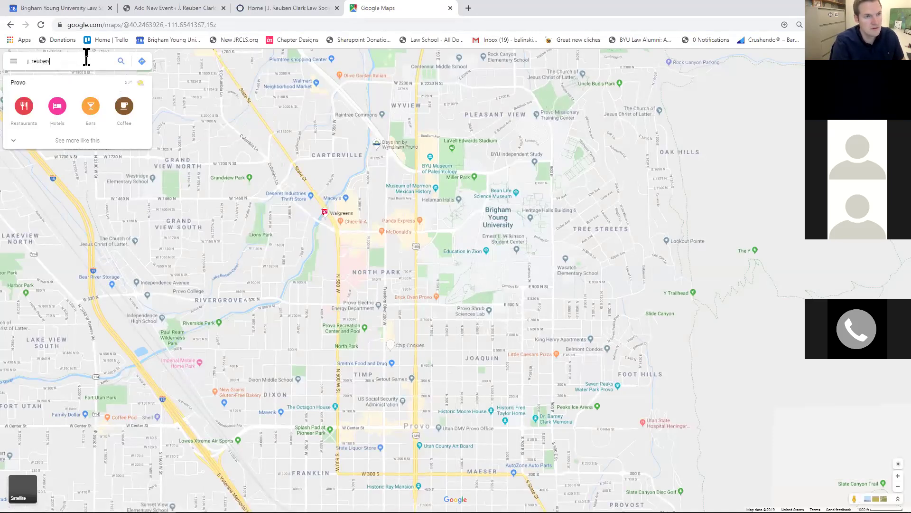
{"action": "key", "text": "Return"}
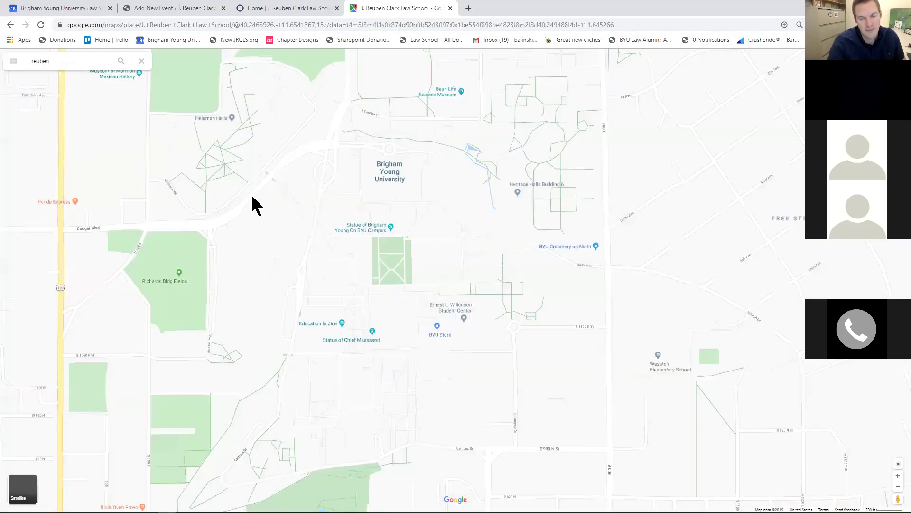
{"action": "left_click", "coordinate": [559, 277]}
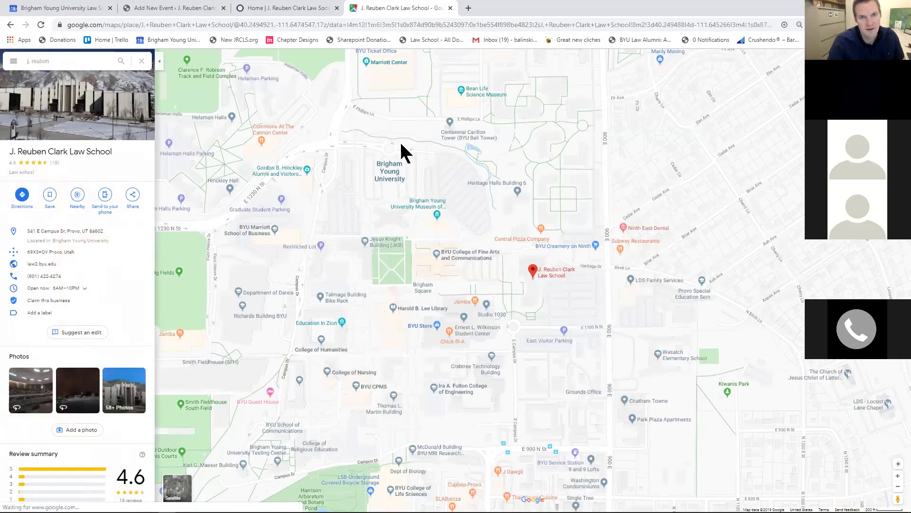
Add the law school's Google Maps address as the event's location link with the text "BYU Law School", opening in a new tab
{"action": "left_click", "coordinate": [181, 26]}
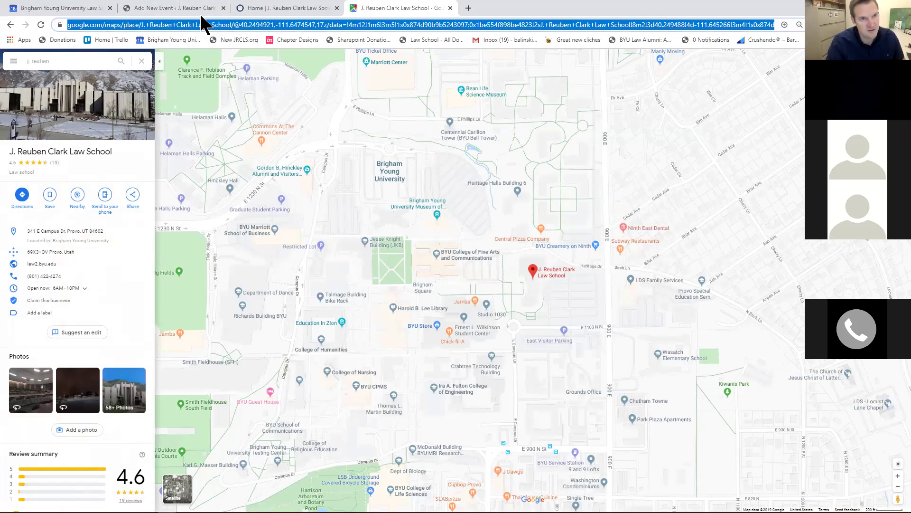
{"action": "left_click", "coordinate": [199, 10]}
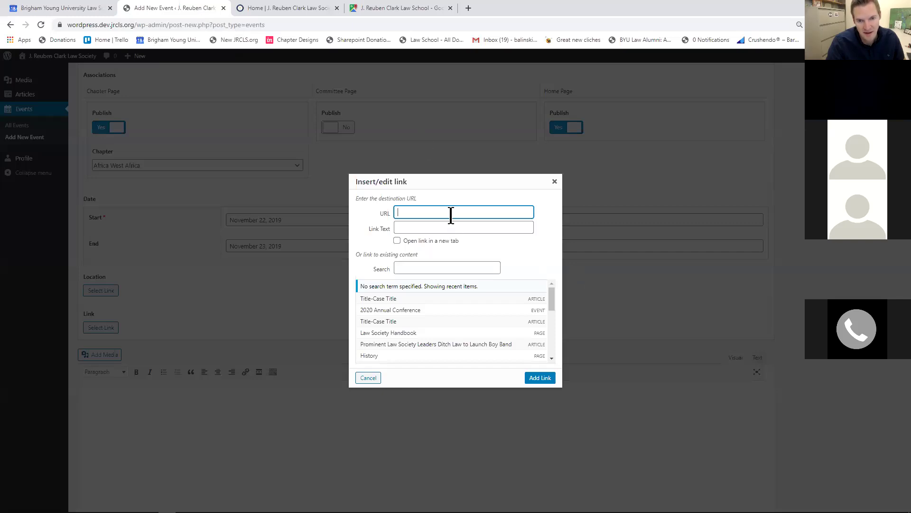
{"action": "key", "text": "ctrl+v"}
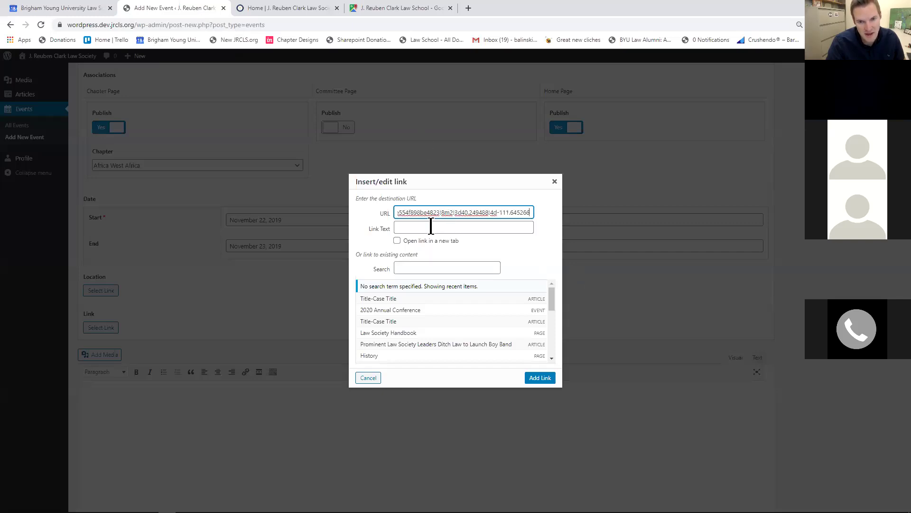
{"action": "left_click", "coordinate": [431, 227]}
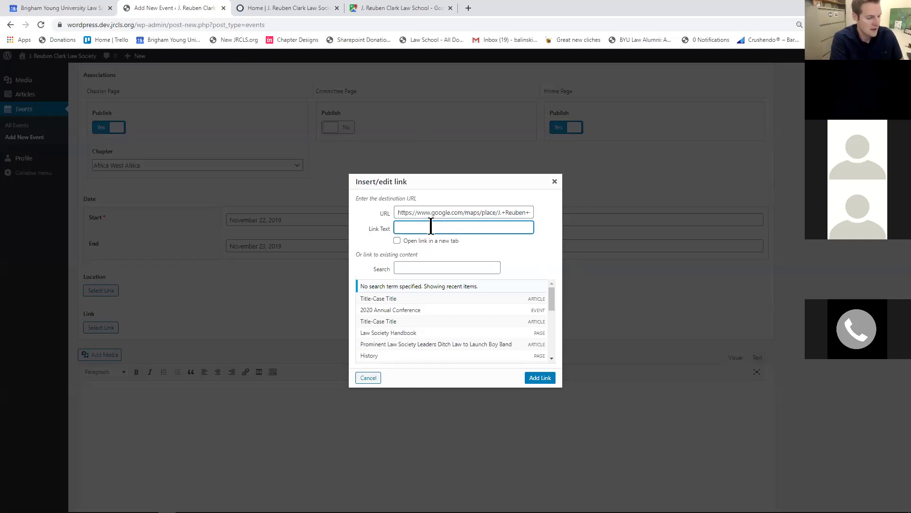
{"action": "type", "text": "BYU Law School"}
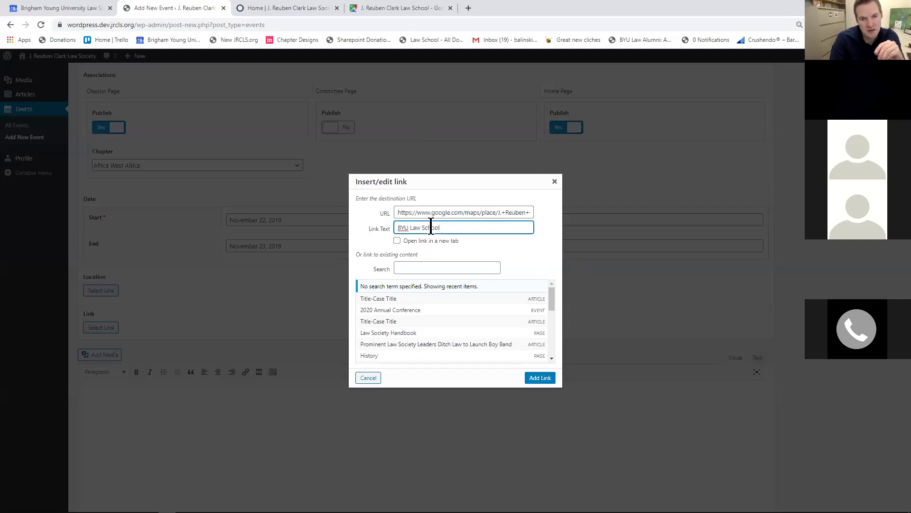
{"action": "left_click", "coordinate": [431, 213]}
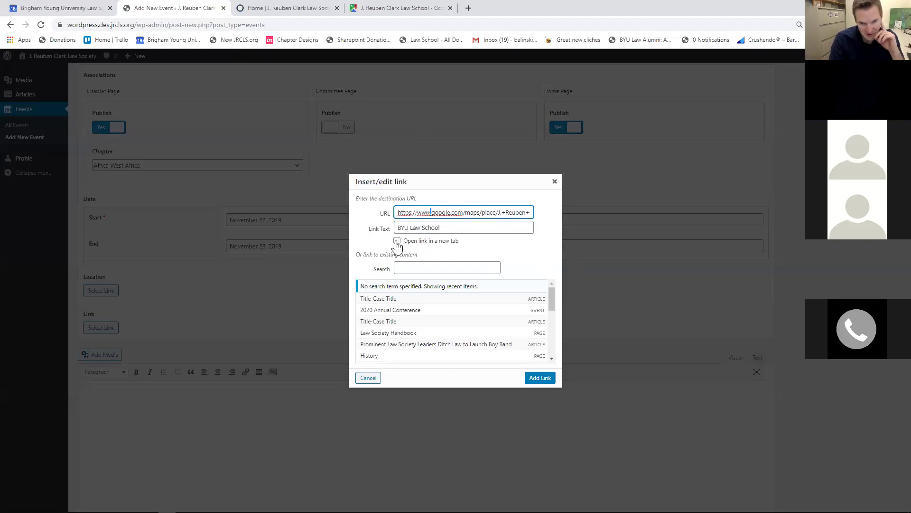
{"action": "left_click", "coordinate": [397, 241]}
{"action": "left_click", "coordinate": [534, 378]}
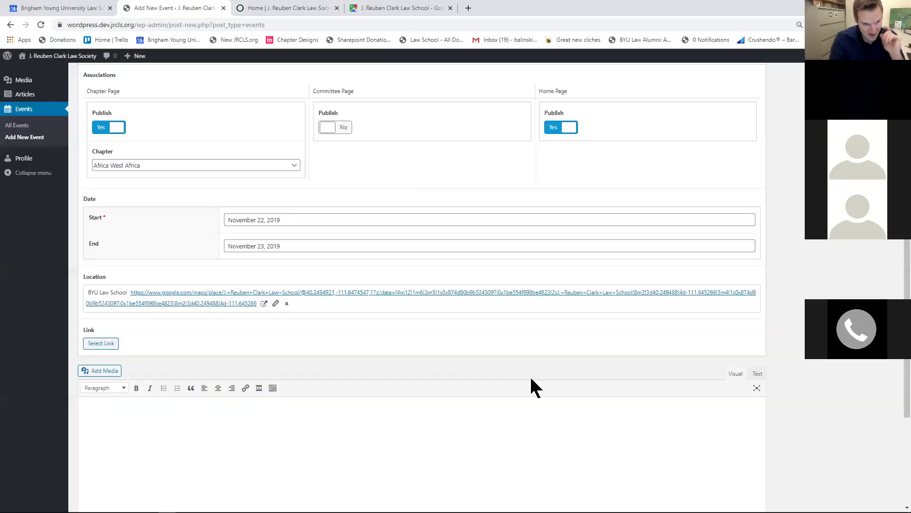
Open the event's Link settings, then find the 2020 Annual Conference page on Cvent by searching for "cvent"
{"action": "scroll", "coordinate": [116, 333], "scroll_direction": "down", "scroll_amount": 1}
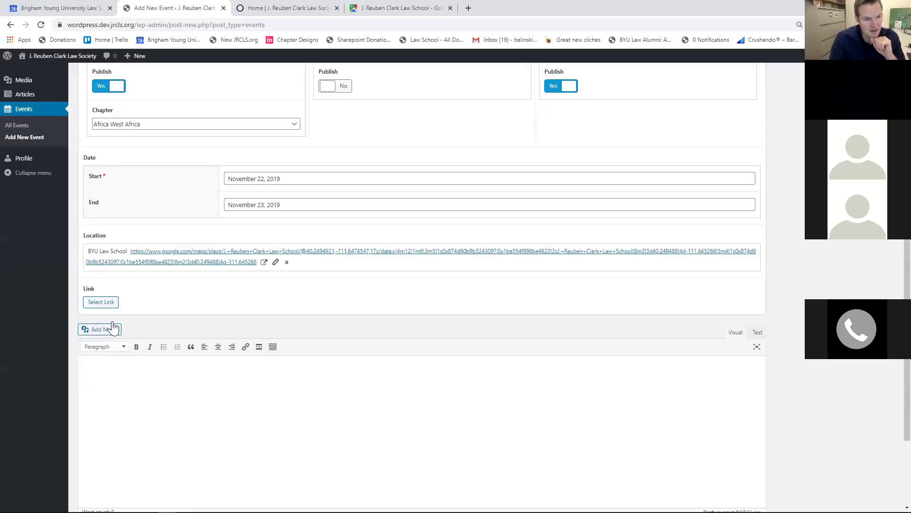
{"action": "left_click", "coordinate": [101, 296]}
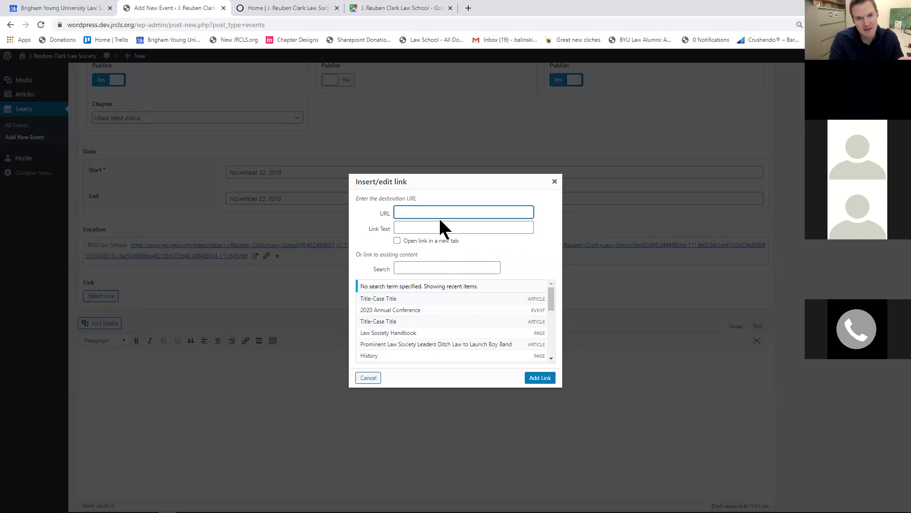
{"action": "left_click", "coordinate": [387, 9]}
{"action": "left_click", "coordinate": [380, 24]}
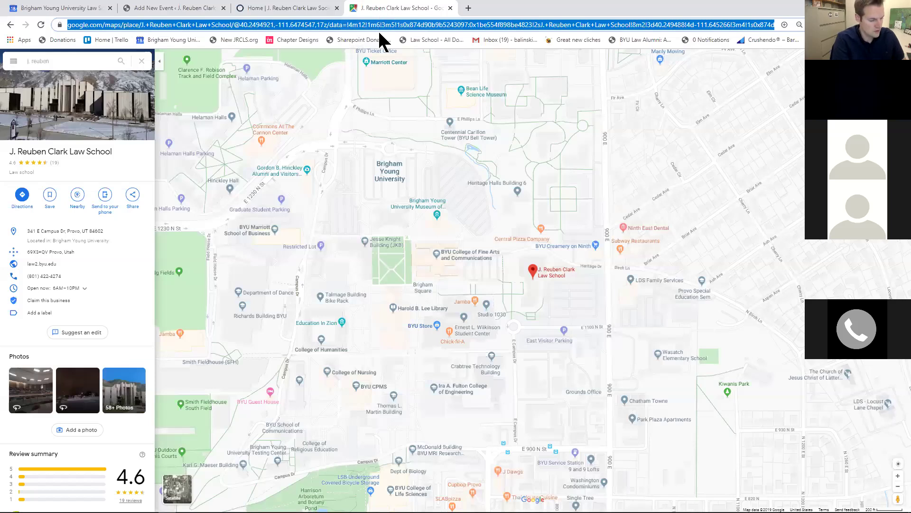
{"action": "type", "text": "cvent"}
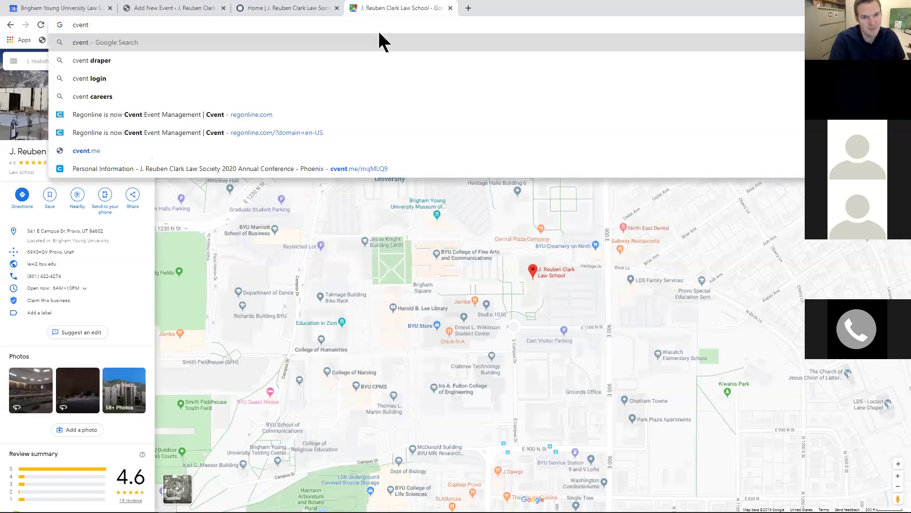
{"action": "key", "text": "Down"}
{"action": "key", "text": "Down"}
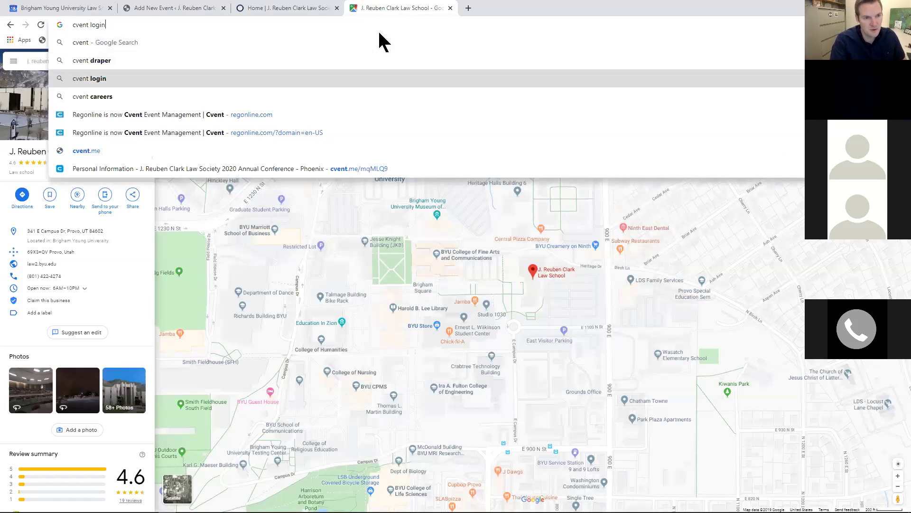
{"action": "key", "text": "Down"}
{"action": "key", "text": "Down"}
{"action": "key", "text": "Down"}
{"action": "key", "text": "Down"}
{"action": "left_click", "coordinate": [326, 169]}
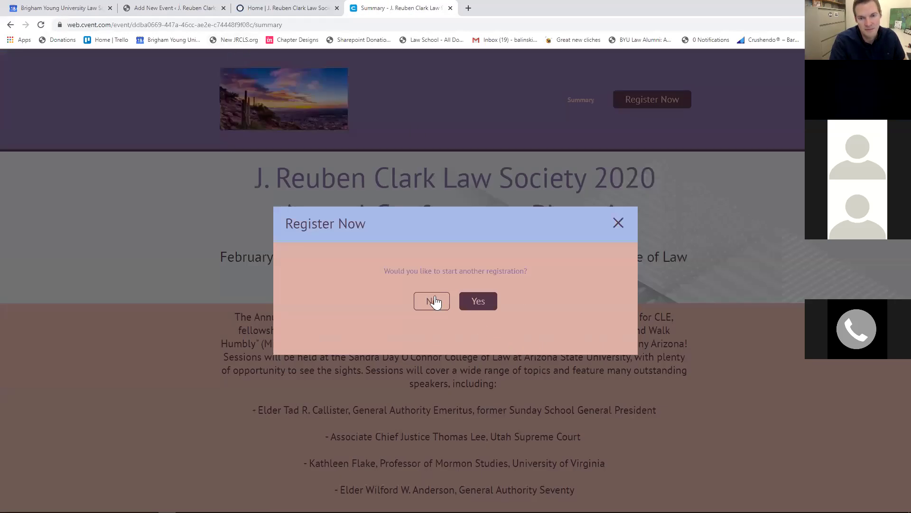
Start another conference registration and copy the web address of its Personal Information page
{"action": "left_click", "coordinate": [469, 304]}
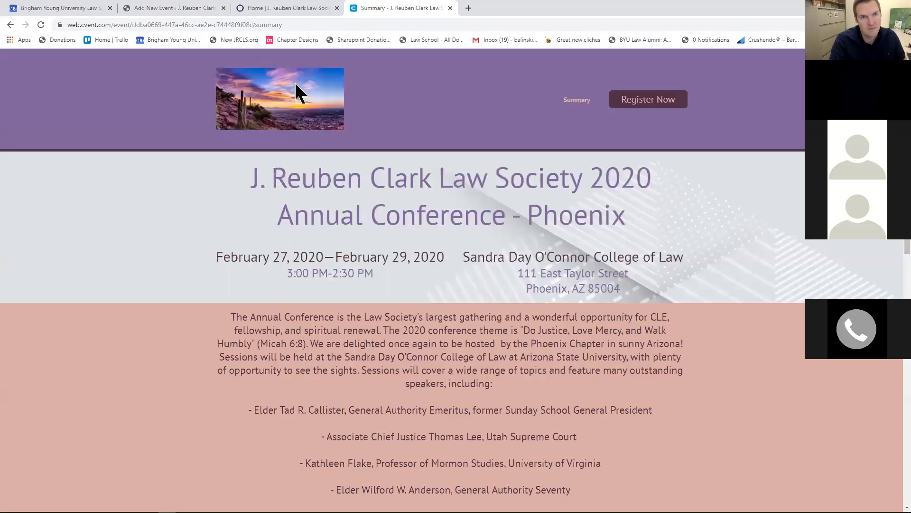
{"action": "left_click", "coordinate": [636, 100]}
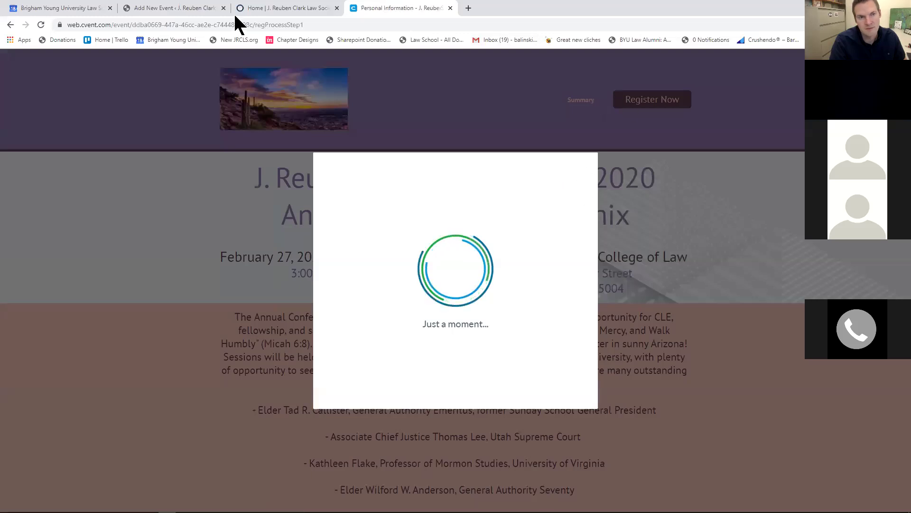
{"action": "left_click", "coordinate": [261, 24]}
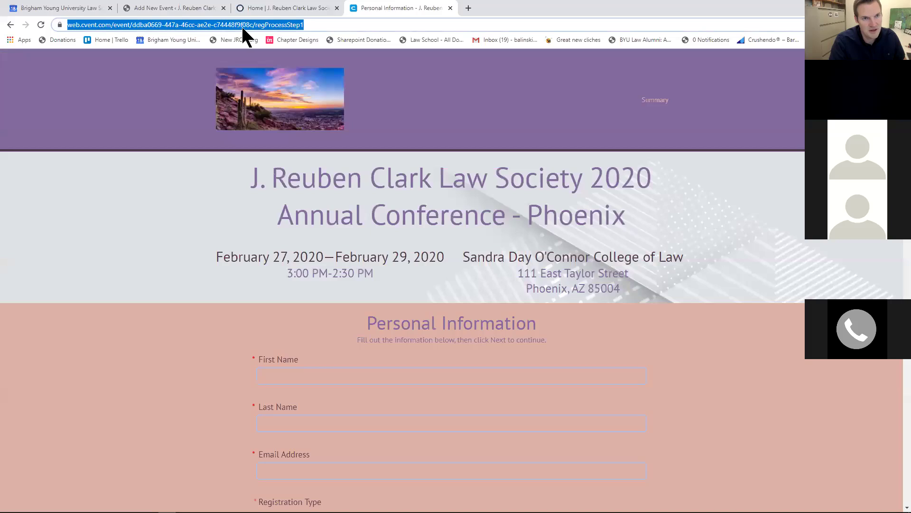
{"action": "left_click", "coordinate": [256, 22]}
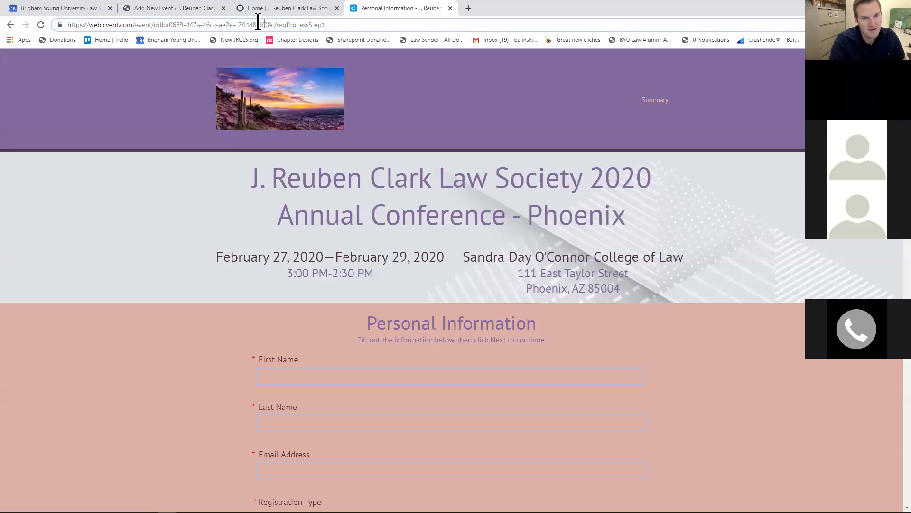
{"action": "left_click", "coordinate": [349, 23]}
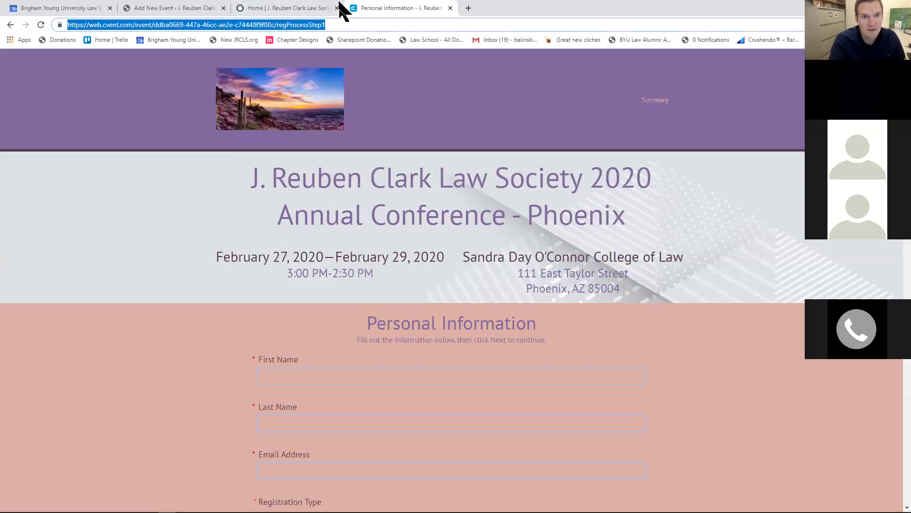
Add the copied registration address as the event's link with the text "Register", opening in a new tab
{"action": "left_click", "coordinate": [291, 9]}
{"action": "left_click", "coordinate": [149, 10]}
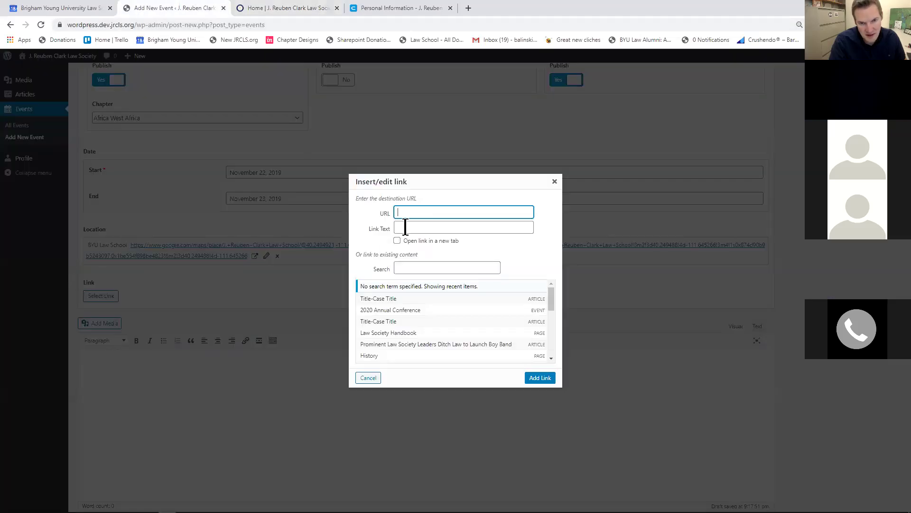
{"action": "key", "text": "ctrl+v"}
{"action": "left_click", "coordinate": [401, 242]}
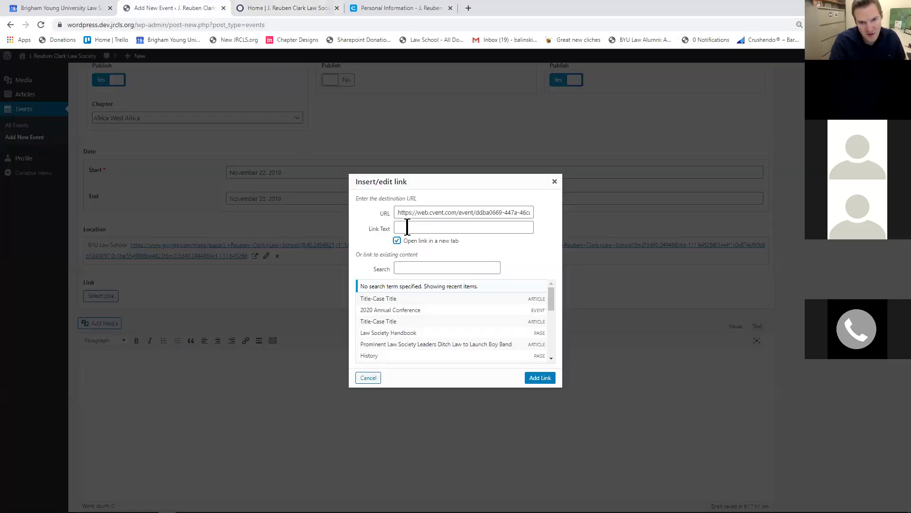
{"action": "left_click", "coordinate": [411, 227]}
{"action": "type", "text": "Register"}
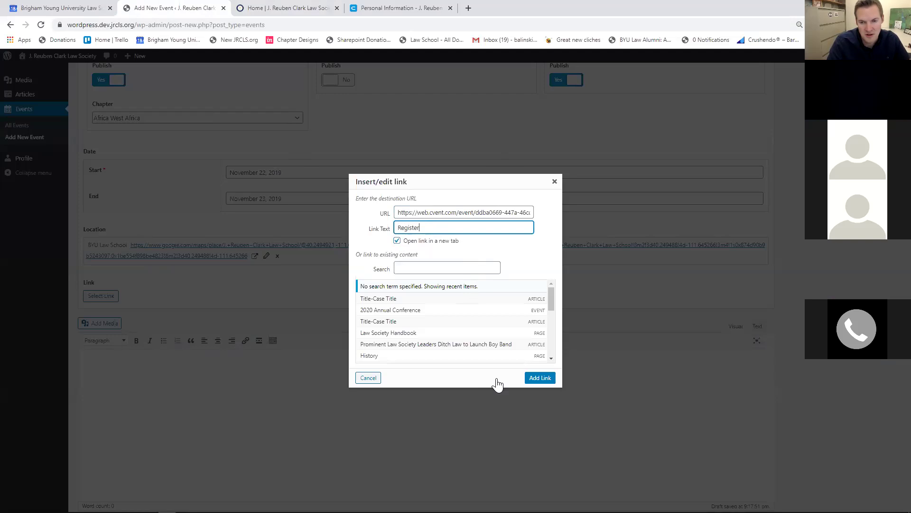
{"action": "left_click", "coordinate": [539, 377]}
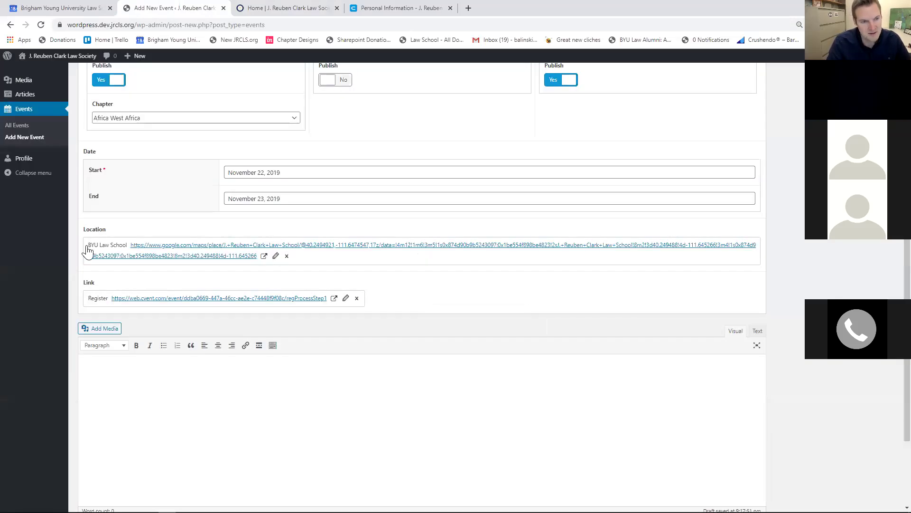
Enter "Content. Description." as the event's body text
{"action": "scroll", "coordinate": [152, 280], "scroll_direction": "down", "scroll_amount": 2}
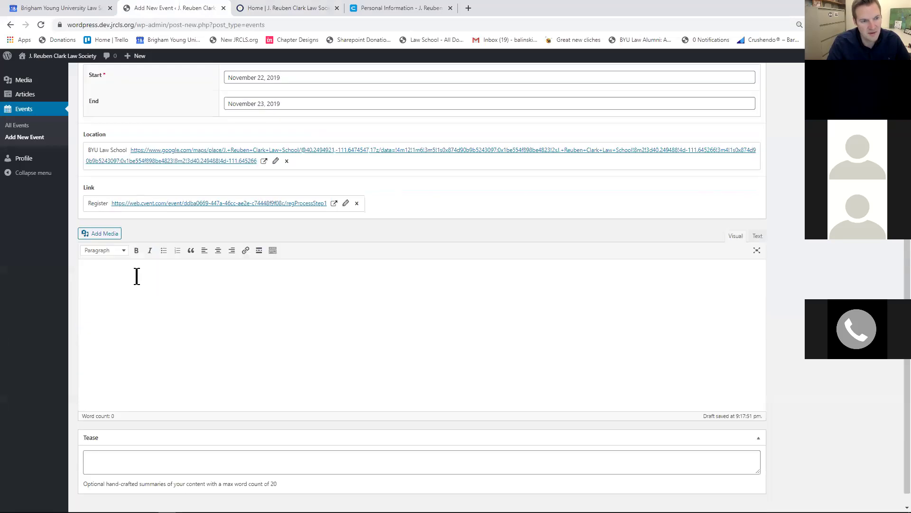
{"action": "left_click", "coordinate": [214, 390]}
{"action": "type", "text": "Content"}
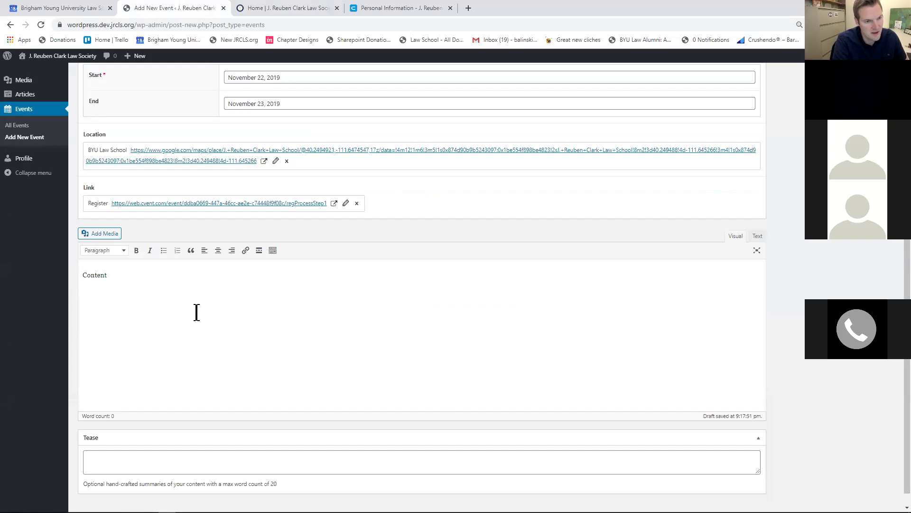
{"action": "type", "text": ". Desc"}
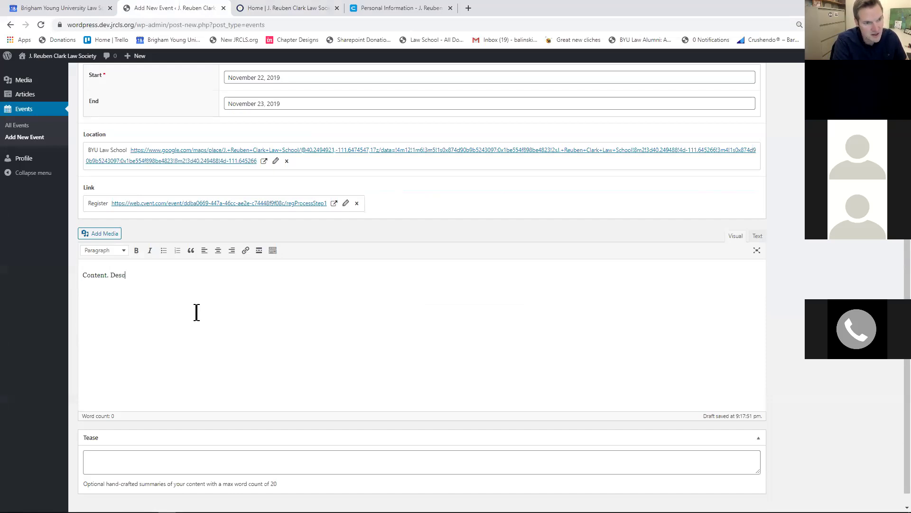
{"action": "type", "text": "ription."}
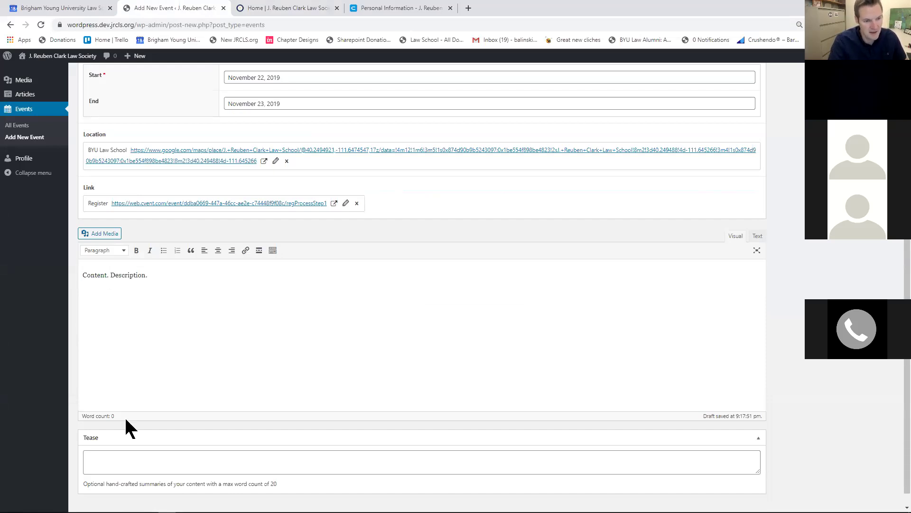
Set the event's tease to "Tease this event." and save the event as a draft
{"action": "left_click", "coordinate": [122, 468]}
{"action": "type", "text": "Tea"}
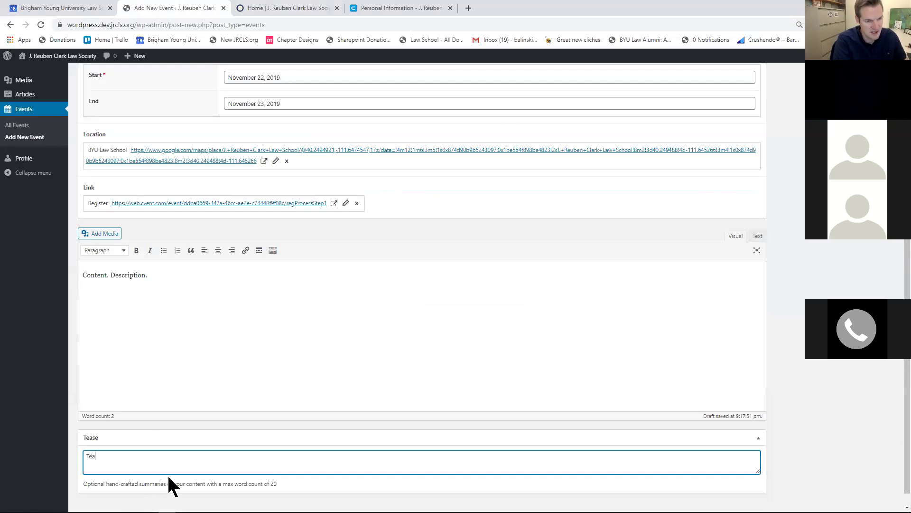
{"action": "type", "text": "se this event."}
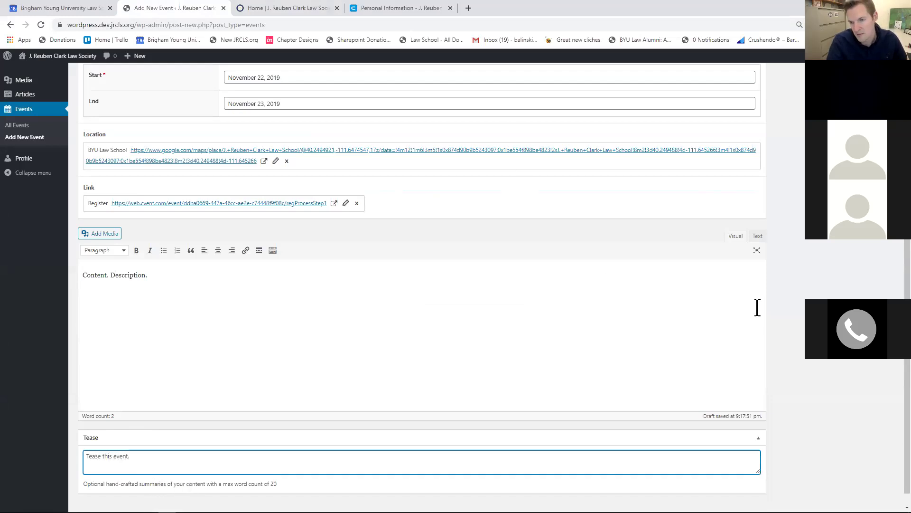
{"action": "scroll", "coordinate": [758, 307], "scroll_direction": "up", "scroll_amount": 7}
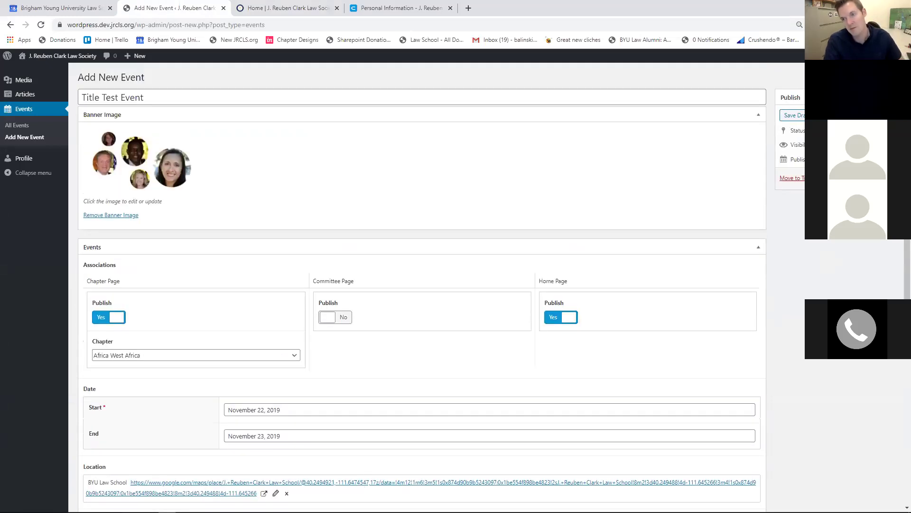
{"action": "left_click", "coordinate": [801, 116]}
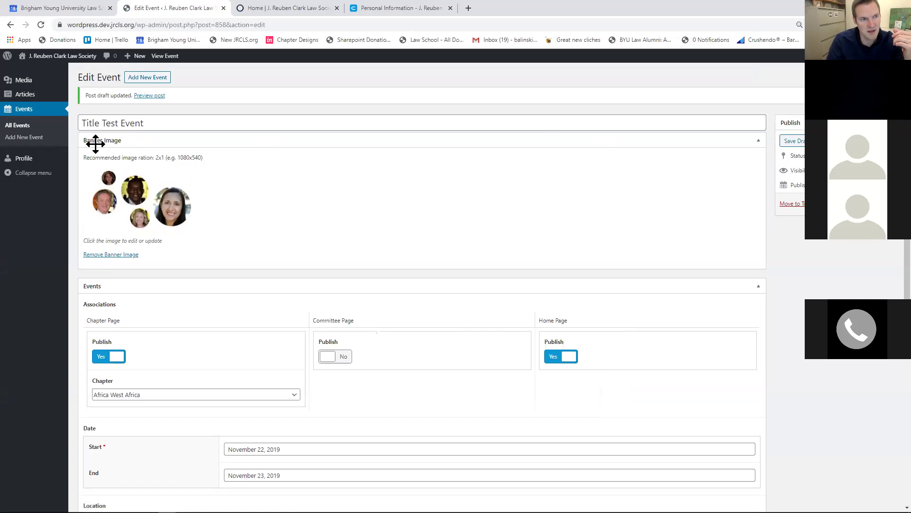
Compare the list of all events with the list of own events, then reopen Title Test Event for editing
{"action": "left_click", "coordinate": [29, 114]}
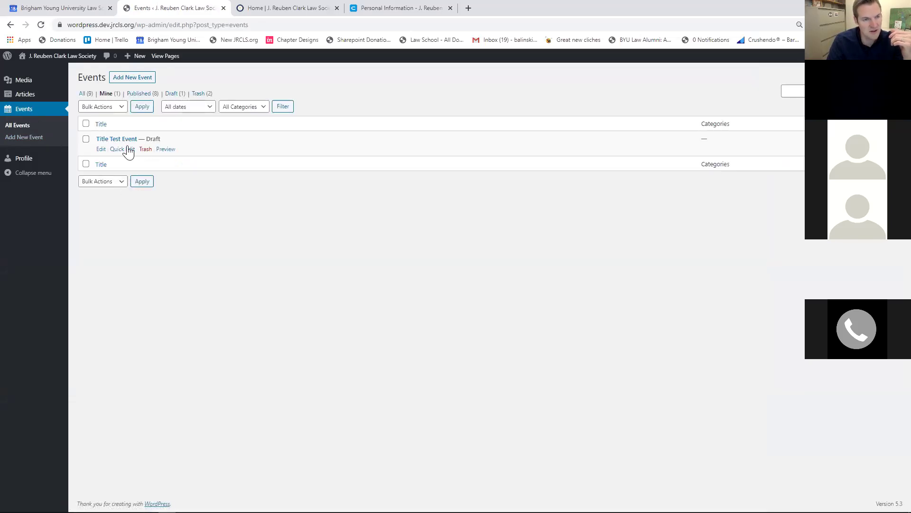
{"action": "mouse_move", "coordinate": [142, 153]}
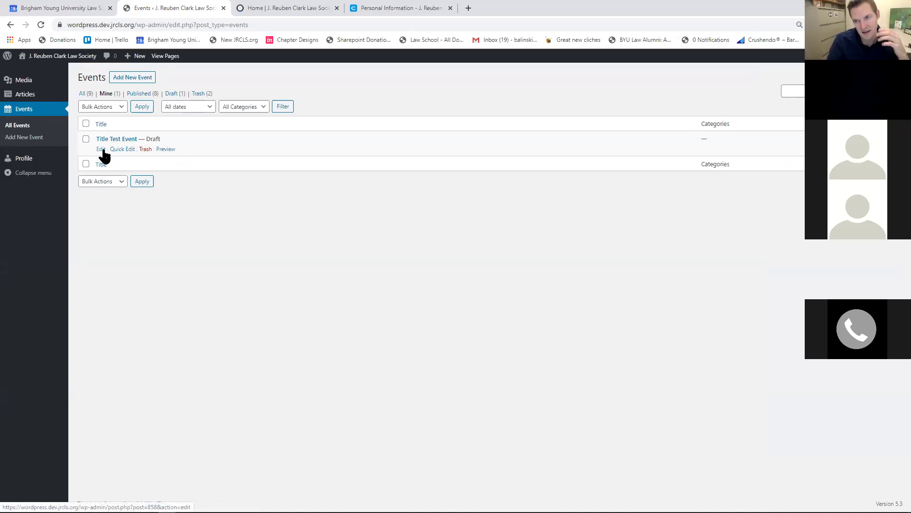
{"action": "left_click", "coordinate": [83, 93]}
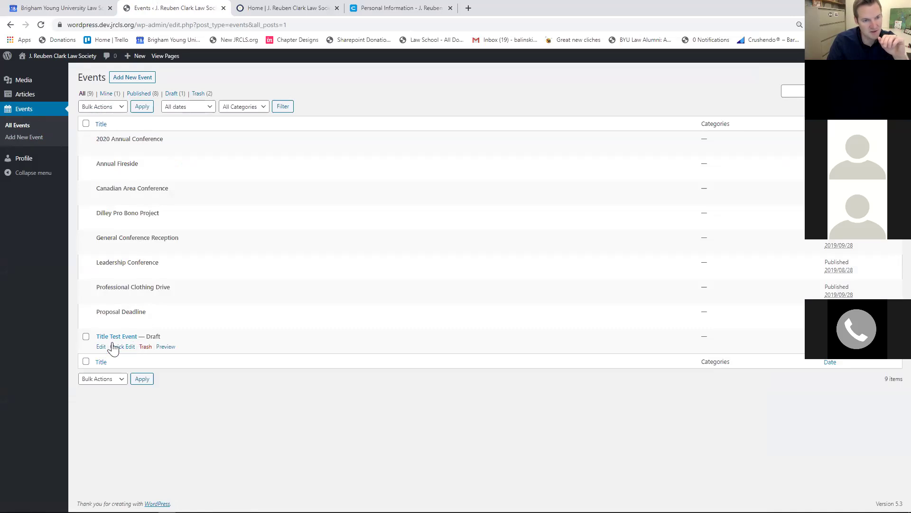
{"action": "left_click", "coordinate": [111, 94]}
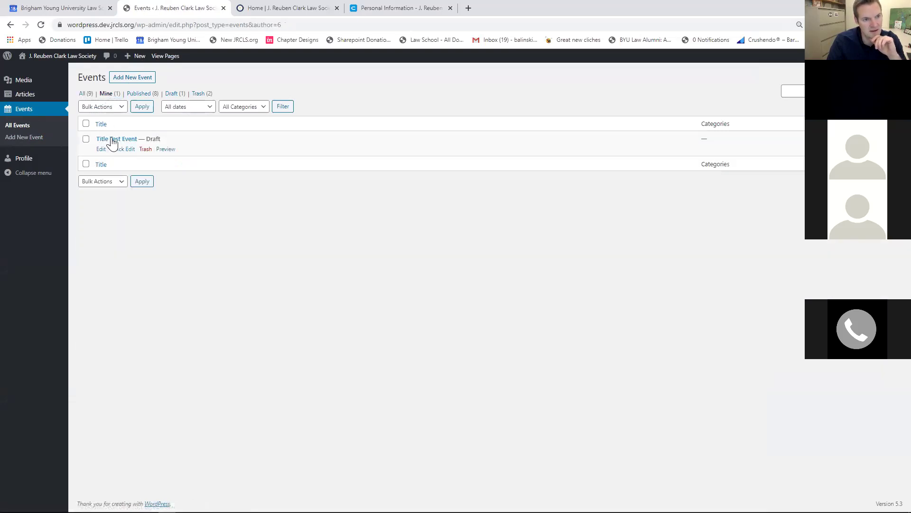
{"action": "left_click", "coordinate": [102, 150]}
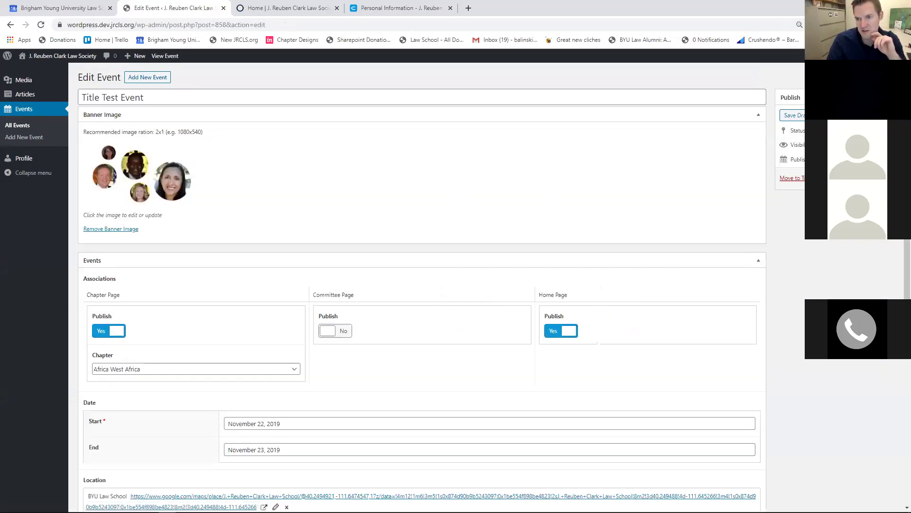
Publish Title Test Event and open the Africa West Africa chapter page on the public site to check its events and articles
{"action": "left_click", "coordinate": [877, 178]}
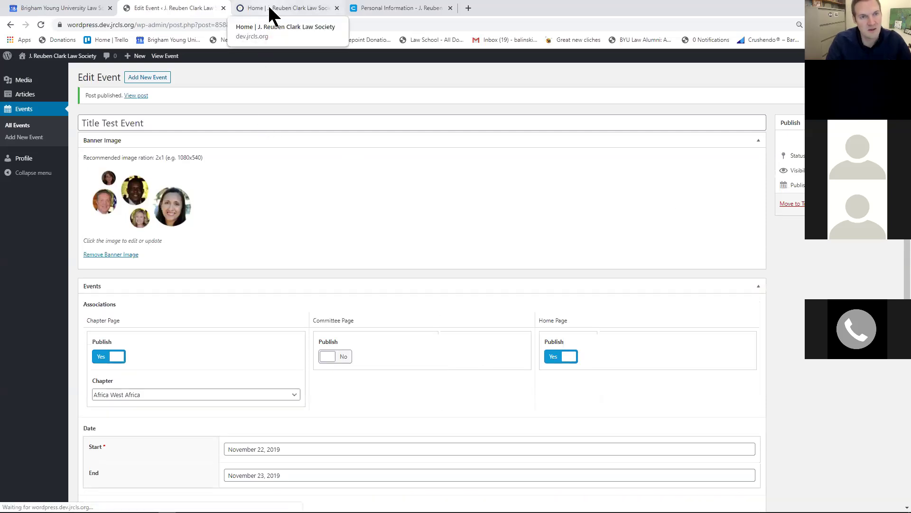
{"action": "left_click", "coordinate": [282, 9]}
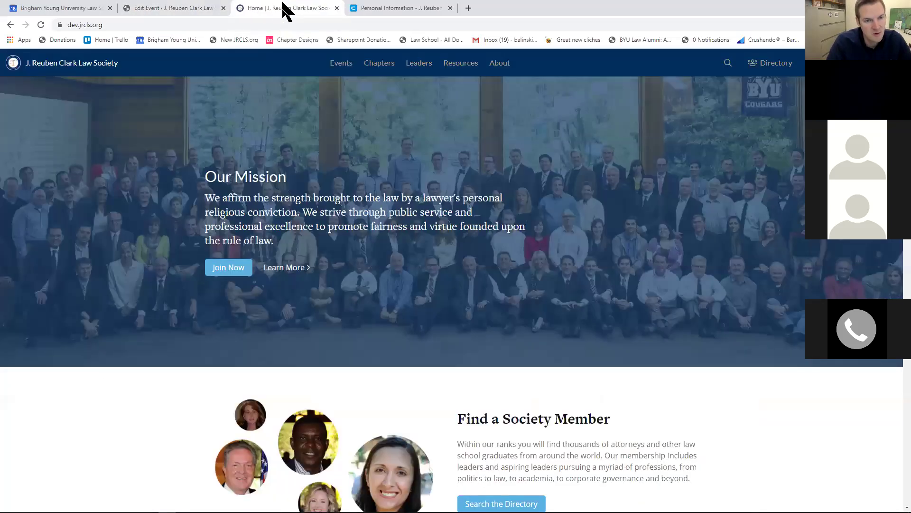
{"action": "left_click", "coordinate": [383, 65]}
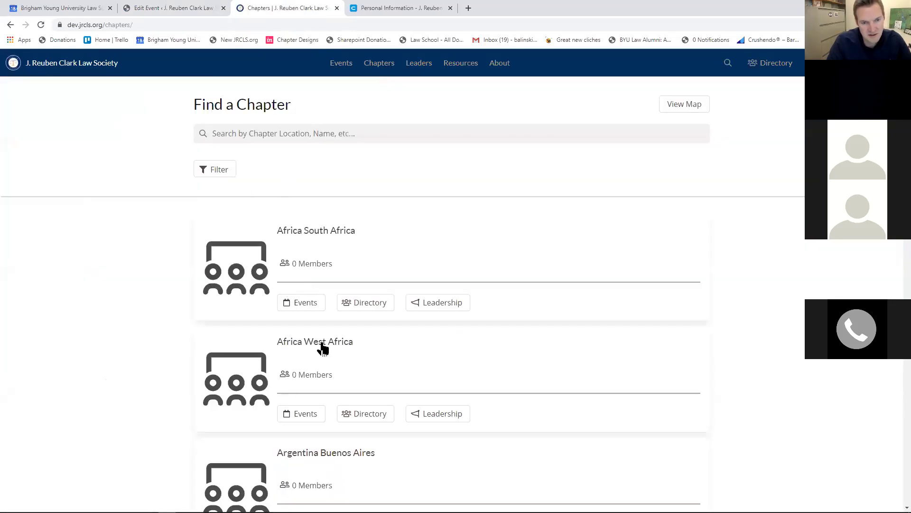
{"action": "left_click", "coordinate": [323, 349]}
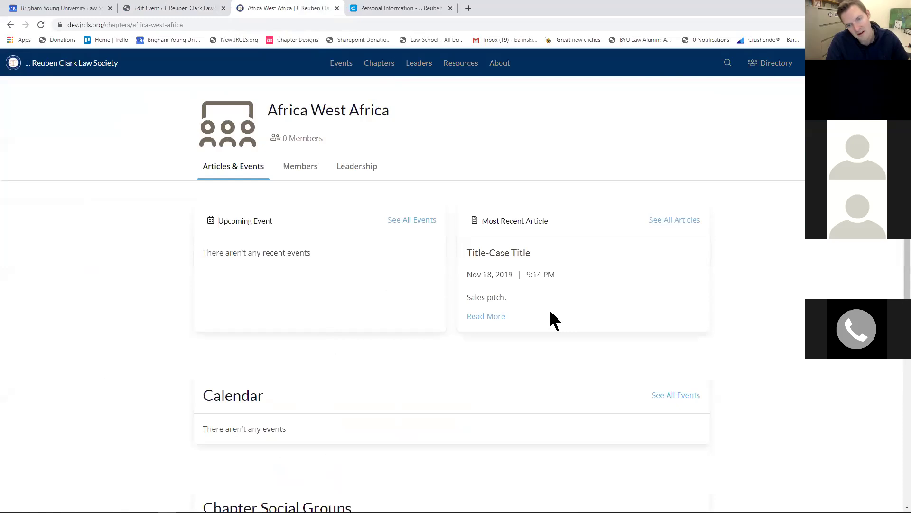
{"action": "left_click_drag", "start_coordinate": [470, 252], "coordinate": [531, 282]}
{"action": "left_click", "coordinate": [520, 285]}
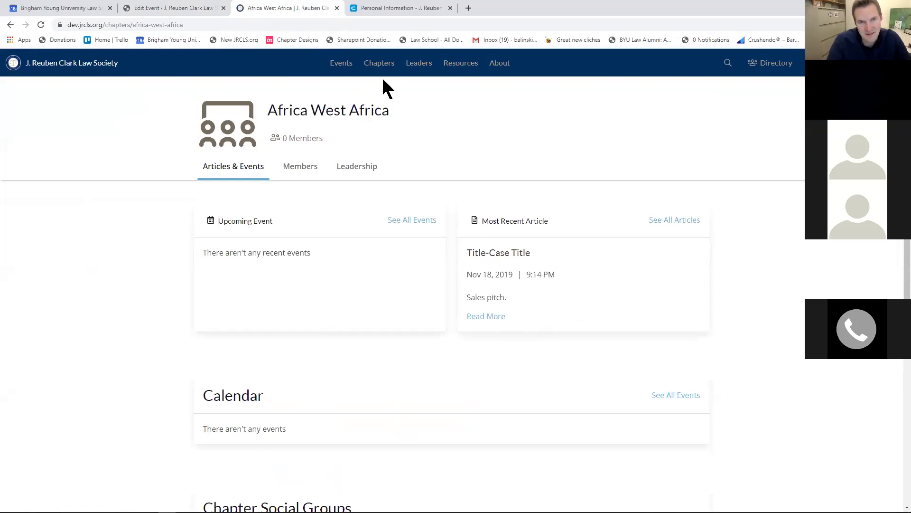
View the Argentina Buenos Aires chapter page for comparison and return to the list of chapters
{"action": "left_click", "coordinate": [11, 25]}
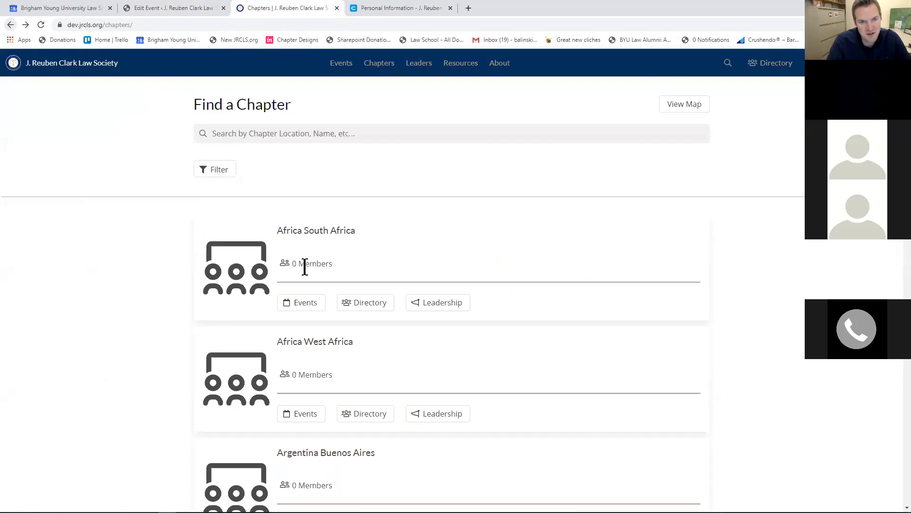
{"action": "left_click", "coordinate": [305, 456]}
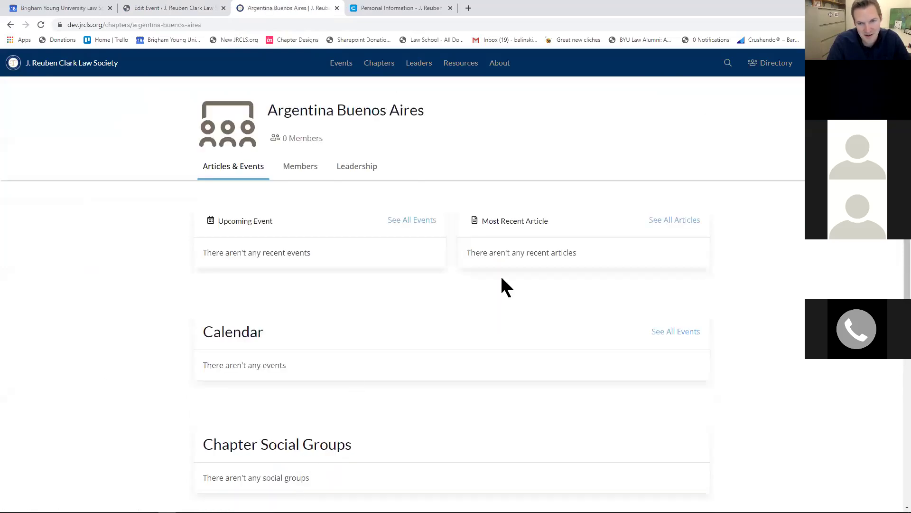
{"action": "left_click", "coordinate": [5, 27]}
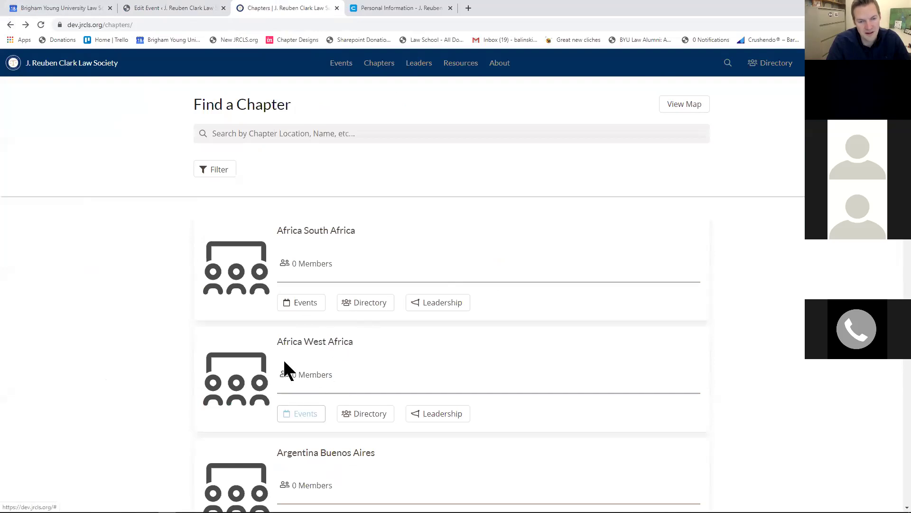
Reopen the Africa West Africa chapter page and check its full event list and upcoming event section
{"action": "left_click", "coordinate": [305, 343]}
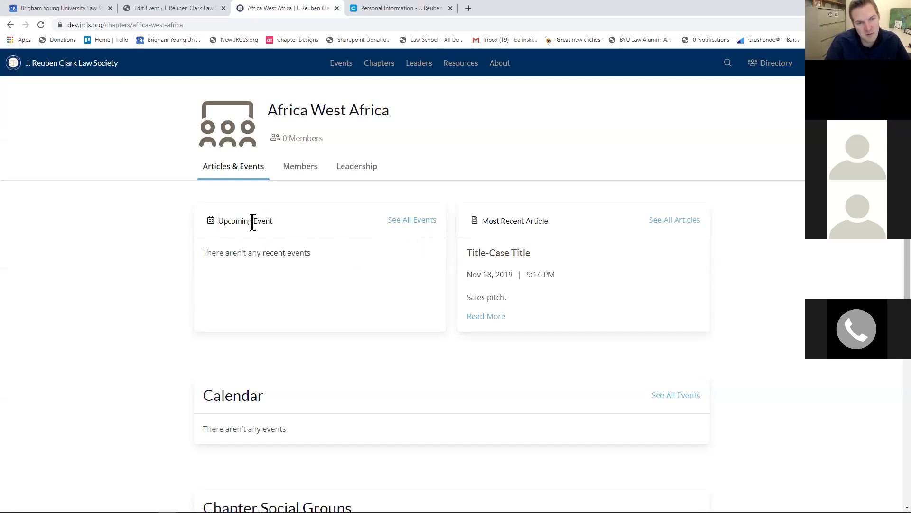
{"action": "left_click", "coordinate": [399, 219]}
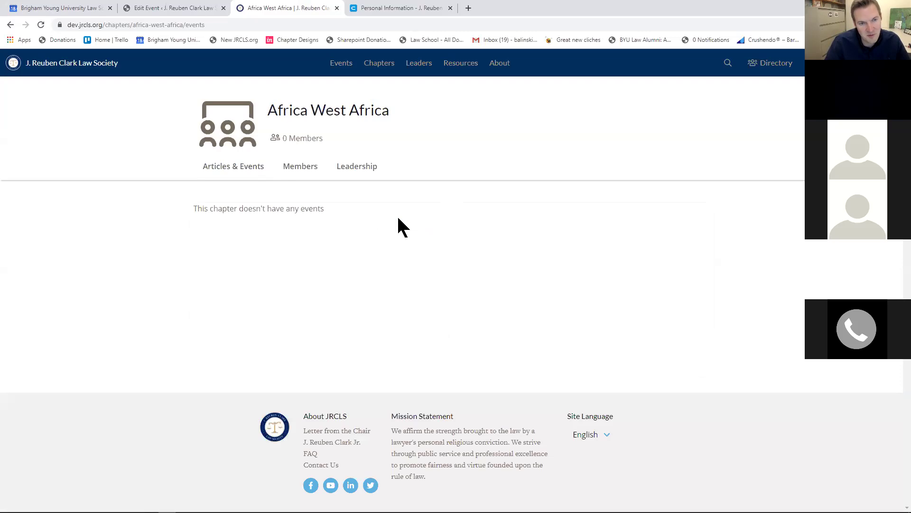
{"action": "left_click", "coordinate": [10, 25]}
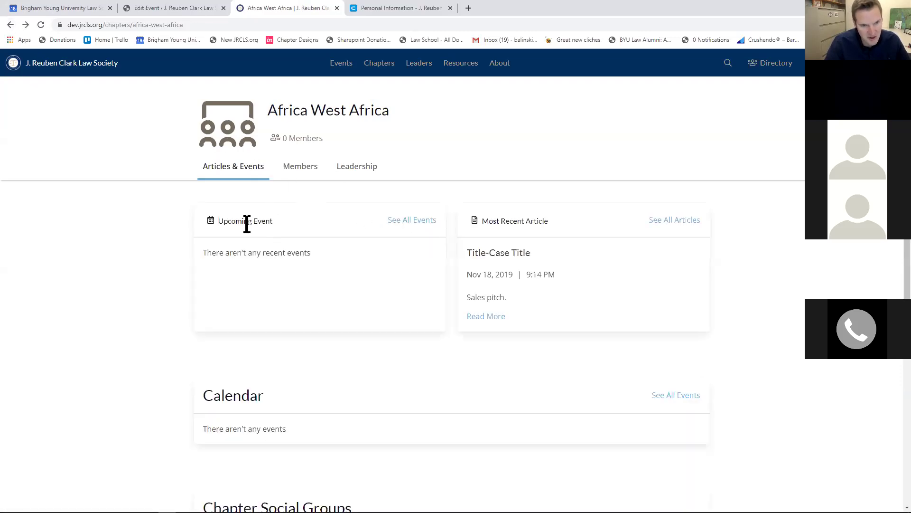
{"action": "left_click_drag", "start_coordinate": [314, 261], "coordinate": [250, 236]}
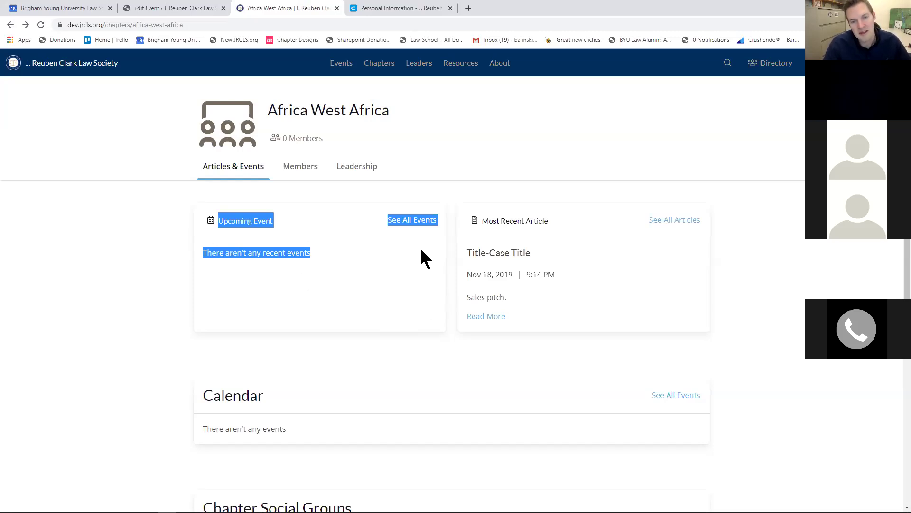
{"action": "left_click", "coordinate": [446, 244]}
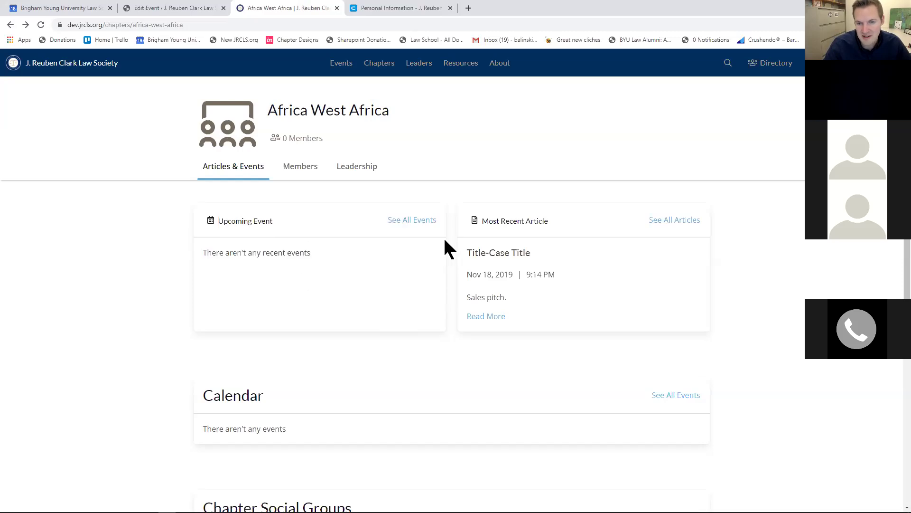
Open the chapter's most recent article, Title-Case Title, and look through its banner image, text, photo and video
{"action": "left_click", "coordinate": [487, 319]}
{"action": "scroll", "coordinate": [482, 318], "scroll_direction": "down", "scroll_amount": 4}
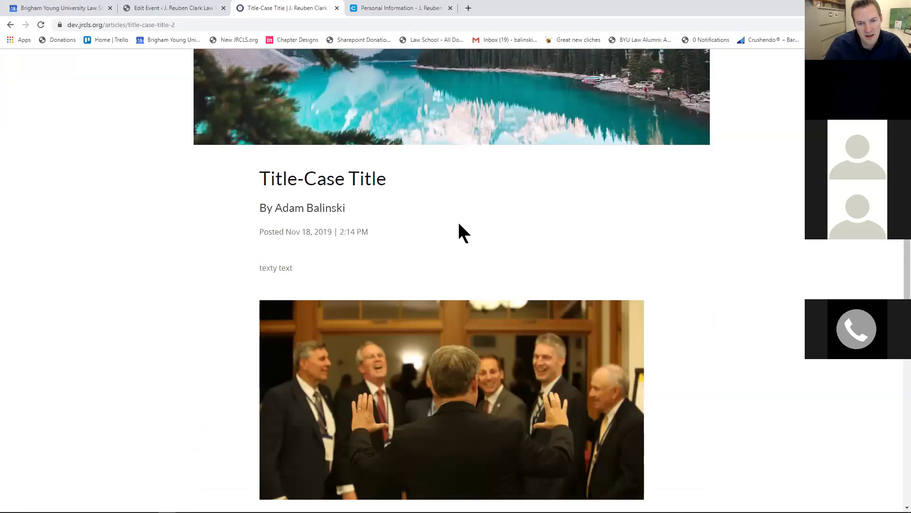
{"action": "scroll", "coordinate": [456, 230], "scroll_direction": "down", "scroll_amount": 7}
{"action": "scroll", "coordinate": [442, 226], "scroll_direction": "down", "scroll_amount": 3}
{"action": "scroll", "coordinate": [424, 221], "scroll_direction": "up", "scroll_amount": 6}
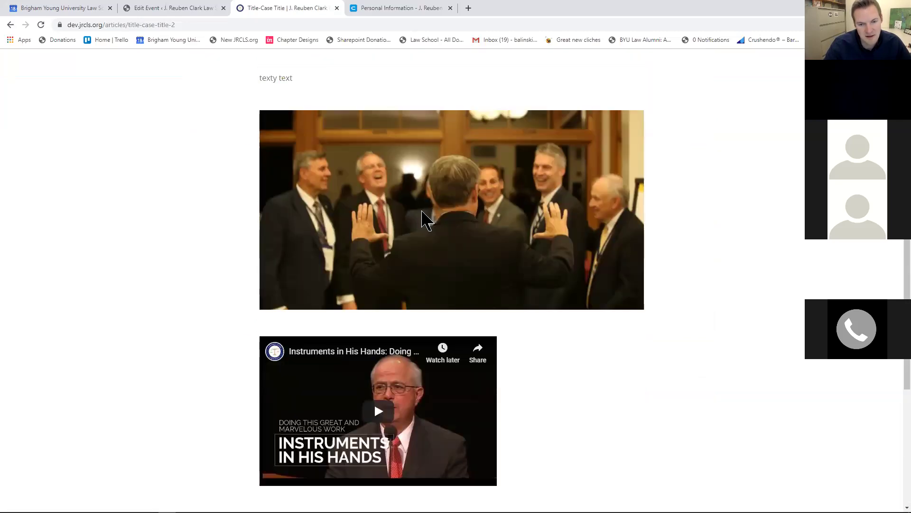
{"action": "scroll", "coordinate": [323, 403], "scroll_direction": "up", "scroll_amount": 4}
{"action": "scroll", "coordinate": [318, 379], "scroll_direction": "down", "scroll_amount": 6}
{"action": "scroll", "coordinate": [316, 370], "scroll_direction": "up", "scroll_amount": 6}
{"action": "scroll", "coordinate": [317, 362], "scroll_direction": "up", "scroll_amount": 2}
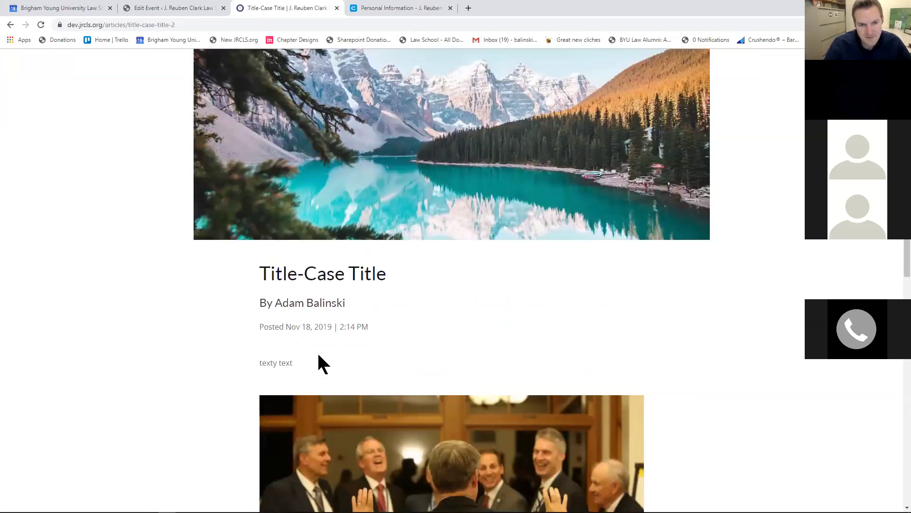
Examine the article's title, byline and posting date, and review the rest of the page down to the footer
{"action": "left_click_drag", "start_coordinate": [355, 305], "coordinate": [260, 306]}
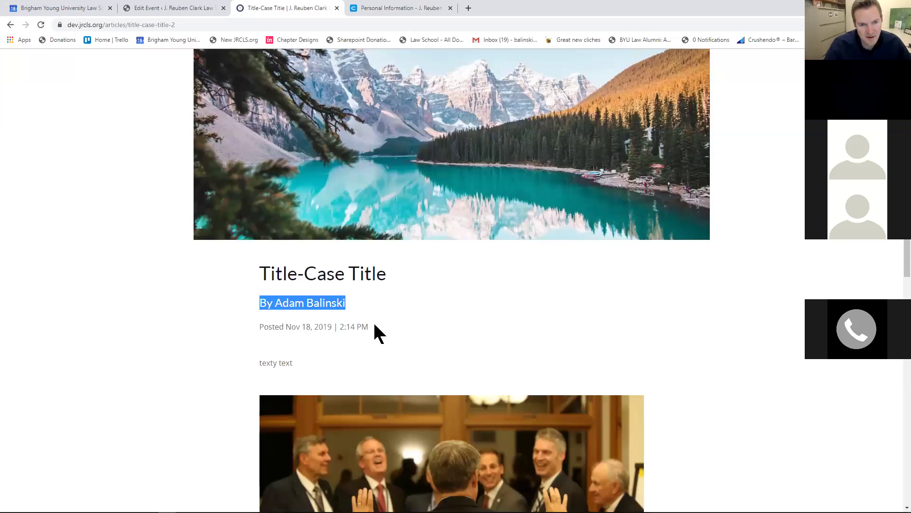
{"action": "left_click_drag", "start_coordinate": [374, 324], "coordinate": [256, 270]}
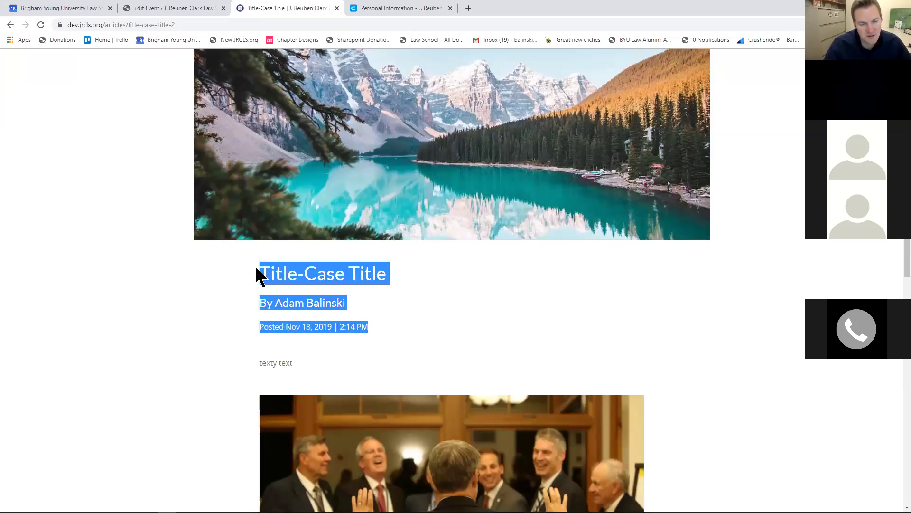
{"action": "left_click", "coordinate": [375, 299]}
{"action": "scroll", "coordinate": [375, 299], "scroll_direction": "down", "scroll_amount": 7}
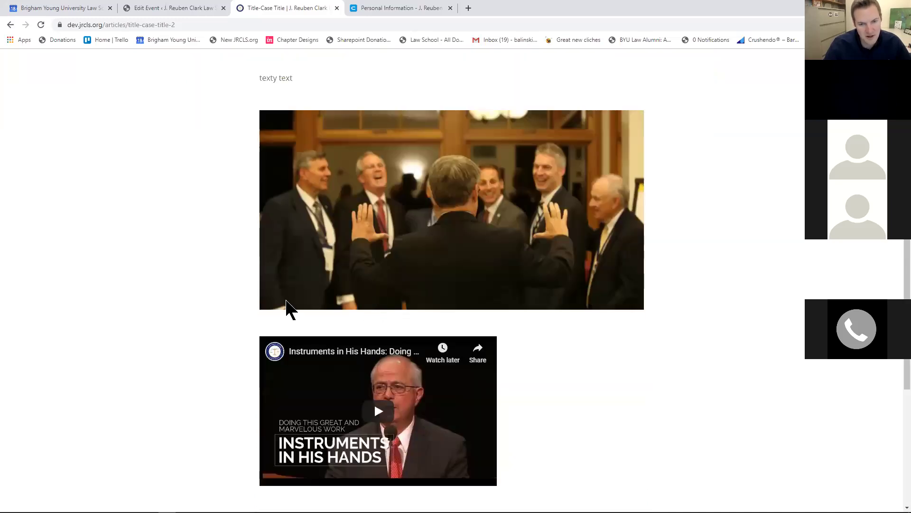
{"action": "scroll", "coordinate": [280, 308], "scroll_direction": "down", "scroll_amount": 6}
{"action": "scroll", "coordinate": [281, 309], "scroll_direction": "up", "scroll_amount": 10}
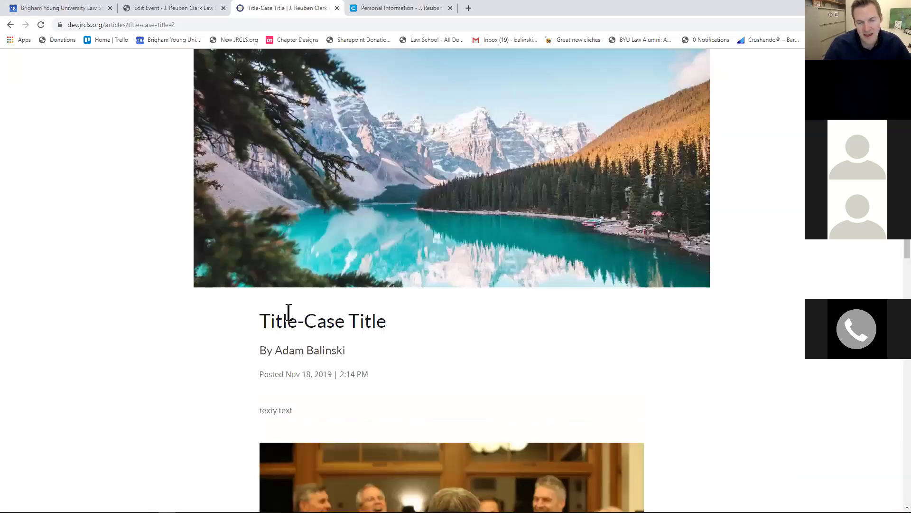
{"action": "scroll", "coordinate": [289, 313], "scroll_direction": "down", "scroll_amount": 12}
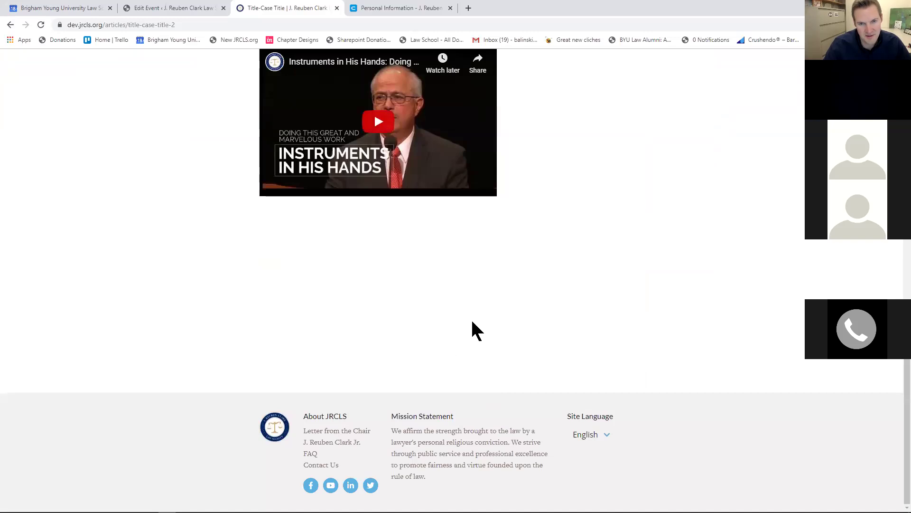
{"action": "scroll", "coordinate": [474, 294], "scroll_direction": "up", "scroll_amount": 7}
{"action": "scroll", "coordinate": [490, 278], "scroll_direction": "up", "scroll_amount": 8}
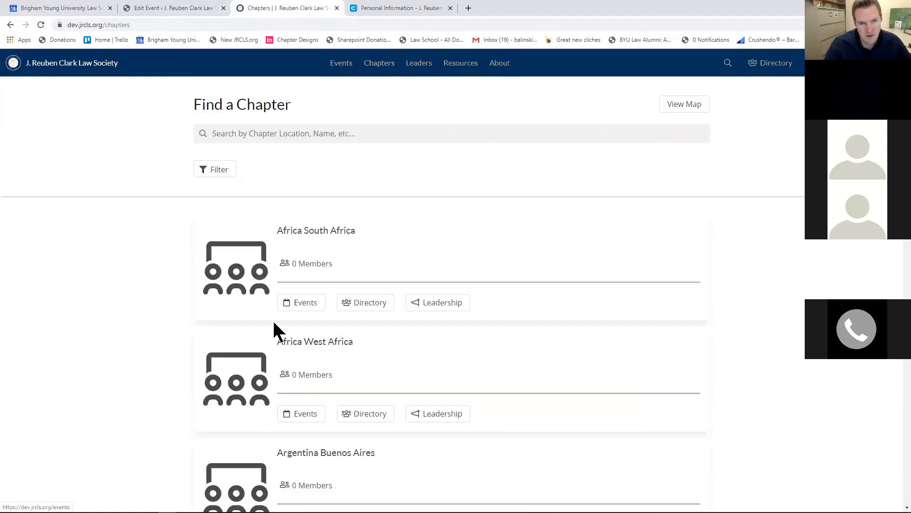
Reload the Africa West Africa chapter page and check the upcoming event's BYU Law School location link and directions in Google Maps
{"action": "left_click", "coordinate": [325, 342]}
{"action": "left_click", "coordinate": [41, 25]}
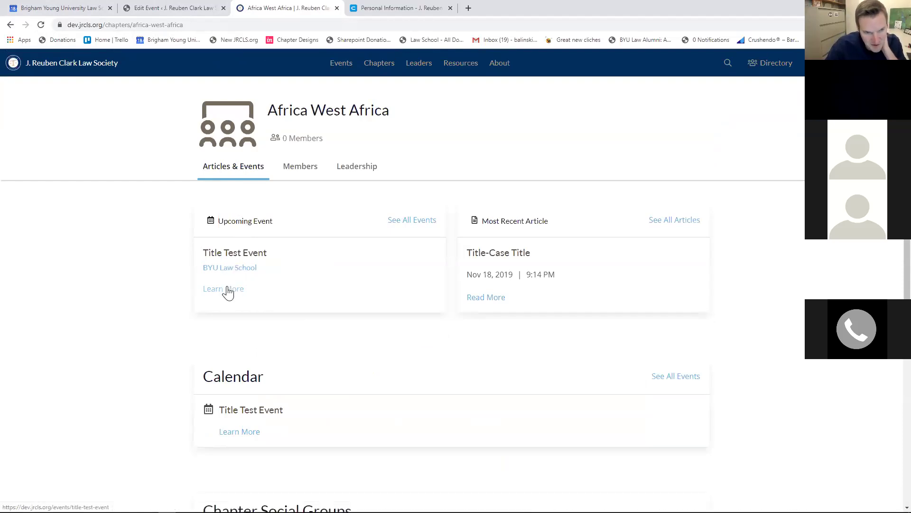
{"action": "left_click", "coordinate": [233, 269]}
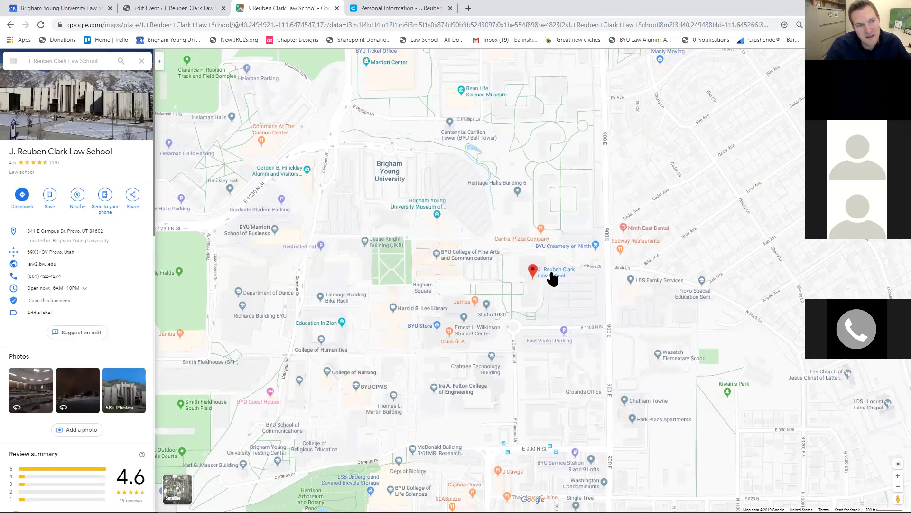
{"action": "left_click", "coordinate": [22, 198]}
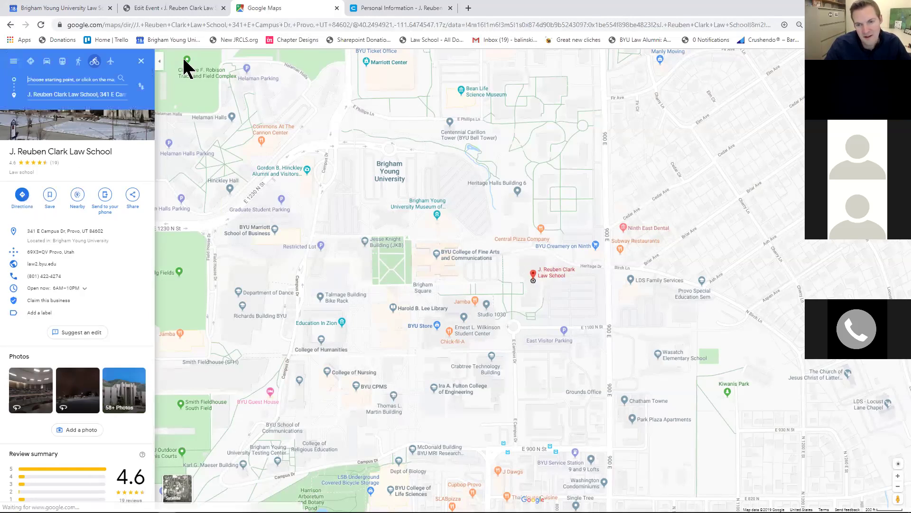
{"action": "left_click", "coordinate": [336, 8]}
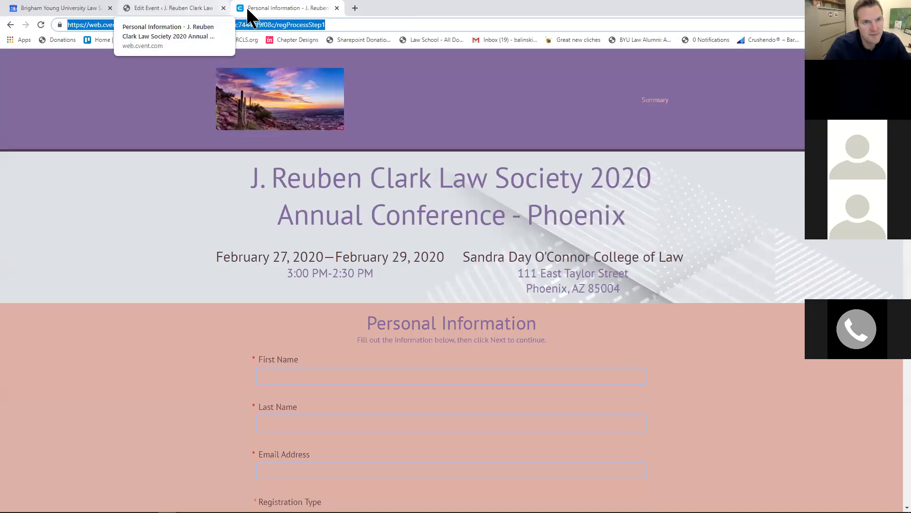
Go to dev.jrcls.org and open Title Test Event from the Africa West Africa chapter page to review its date, link and description
{"action": "type", "text": "de"}
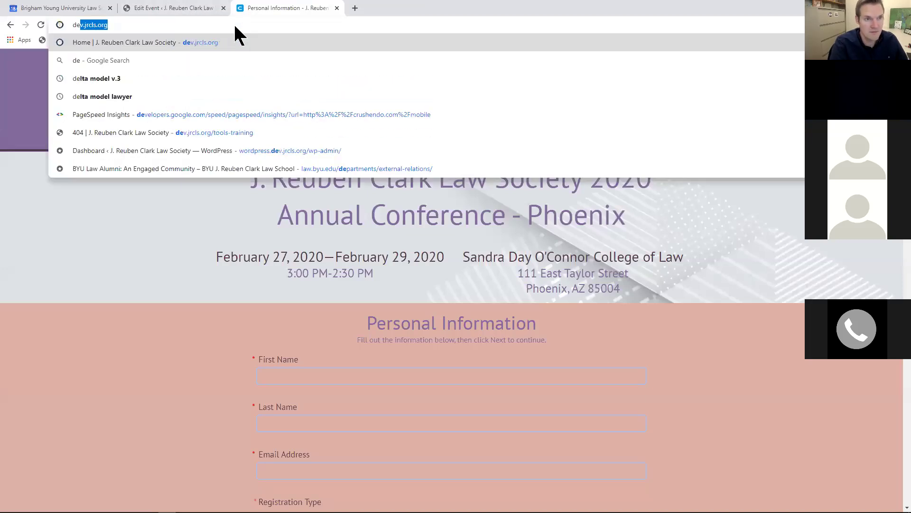
{"action": "key", "text": "Return"}
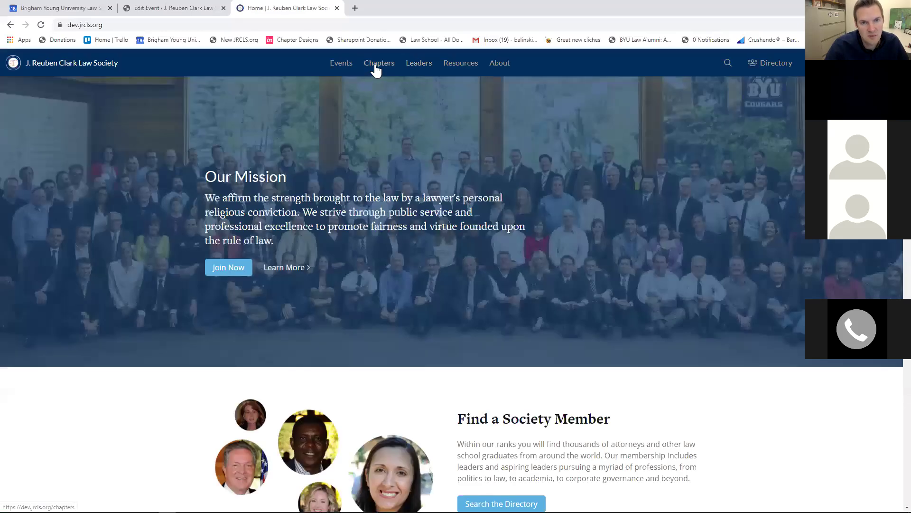
{"action": "left_click", "coordinate": [375, 70]}
{"action": "left_click", "coordinate": [317, 337]}
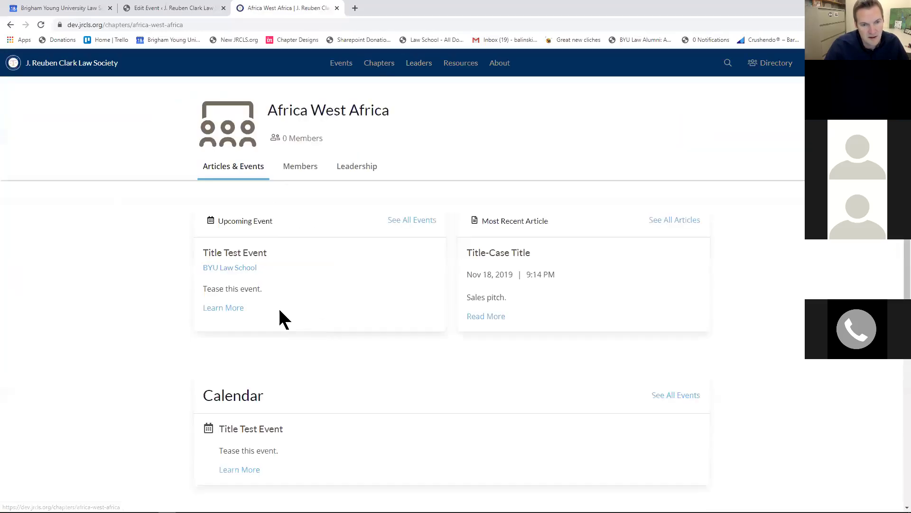
{"action": "left_click", "coordinate": [231, 309]}
{"action": "scroll", "coordinate": [292, 244], "scroll_direction": "down", "scroll_amount": 2}
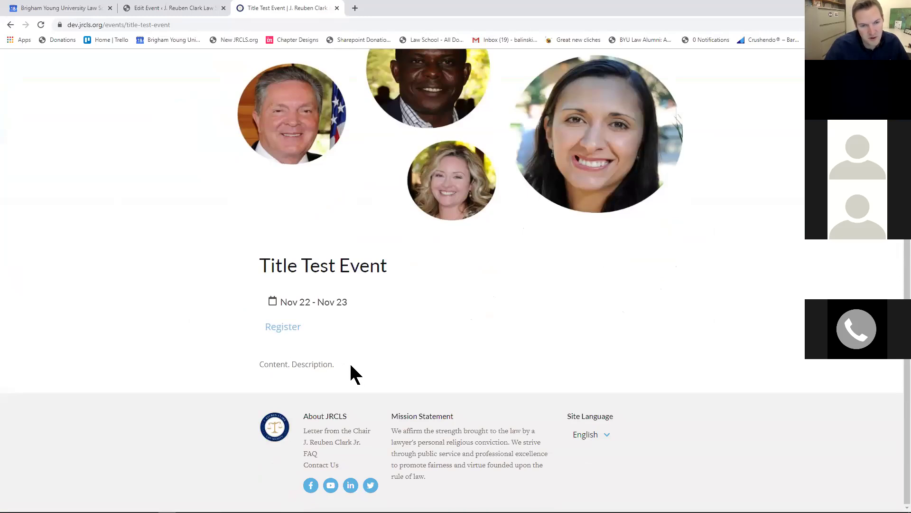
{"action": "left_click_drag", "start_coordinate": [352, 366], "coordinate": [254, 369]}
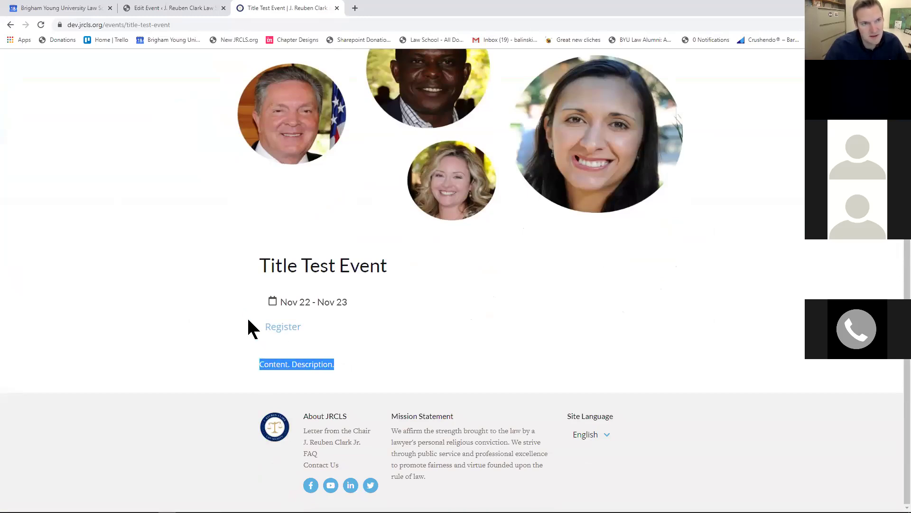
Return to the Title Test Event editor and link the word Description in the content to the copied Cvent registration URL
{"action": "left_click", "coordinate": [167, 9]}
{"action": "scroll", "coordinate": [289, 275], "scroll_direction": "down", "scroll_amount": 7}
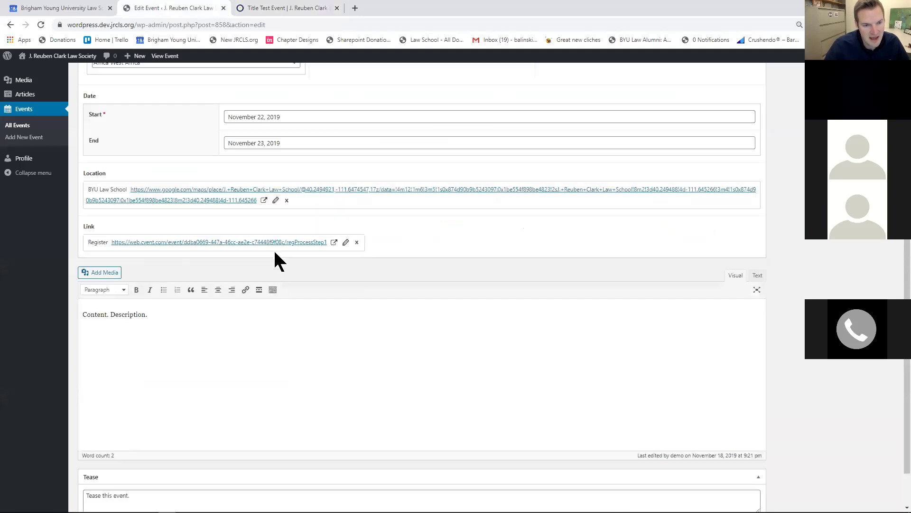
{"action": "left_click", "coordinate": [145, 315]}
{"action": "left_click_drag", "start_coordinate": [145, 314], "coordinate": [109, 313]}
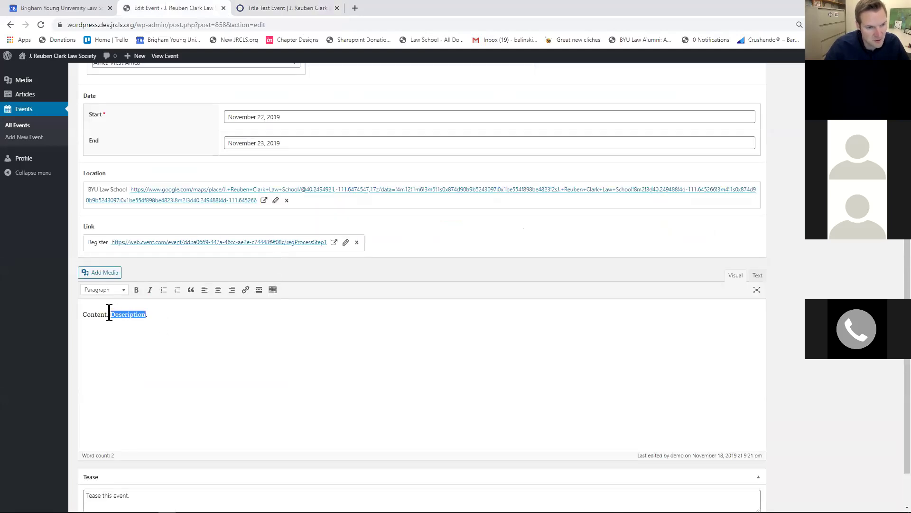
{"action": "left_click", "coordinate": [247, 290]}
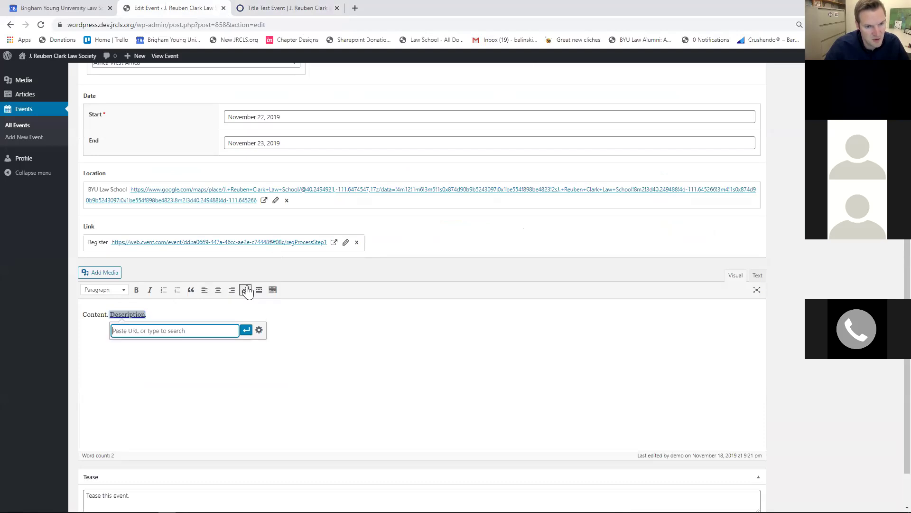
{"action": "left_click", "coordinate": [202, 331]}
{"action": "key", "text": "ctrl+v"}
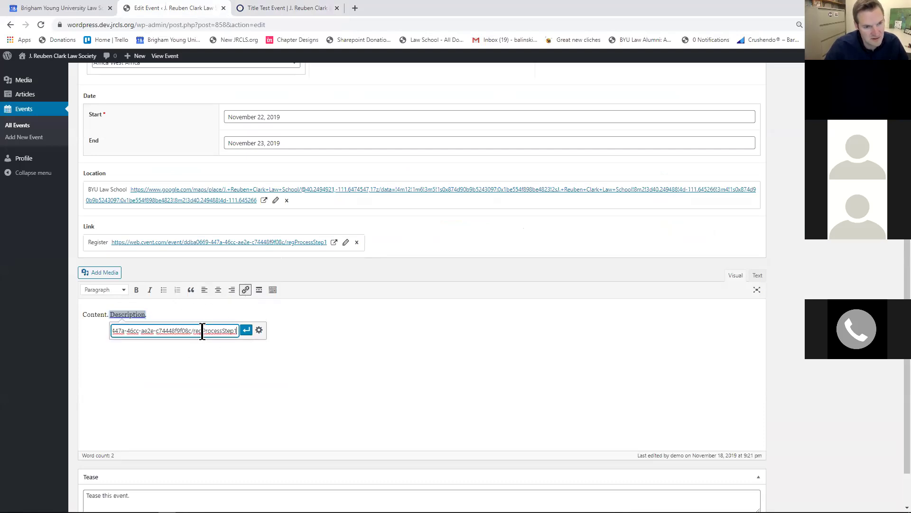
{"action": "left_click", "coordinate": [246, 329]}
{"action": "left_click", "coordinate": [224, 326]}
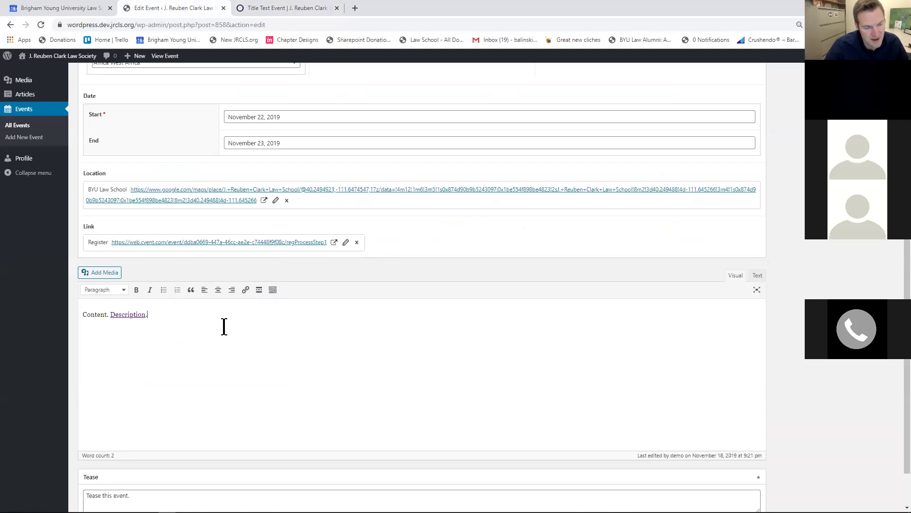
Review the public Title Test Event page, checking its Register link, banner image, dates and description
{"action": "left_click", "coordinate": [287, 8]}
{"action": "left_click", "coordinate": [369, 341]}
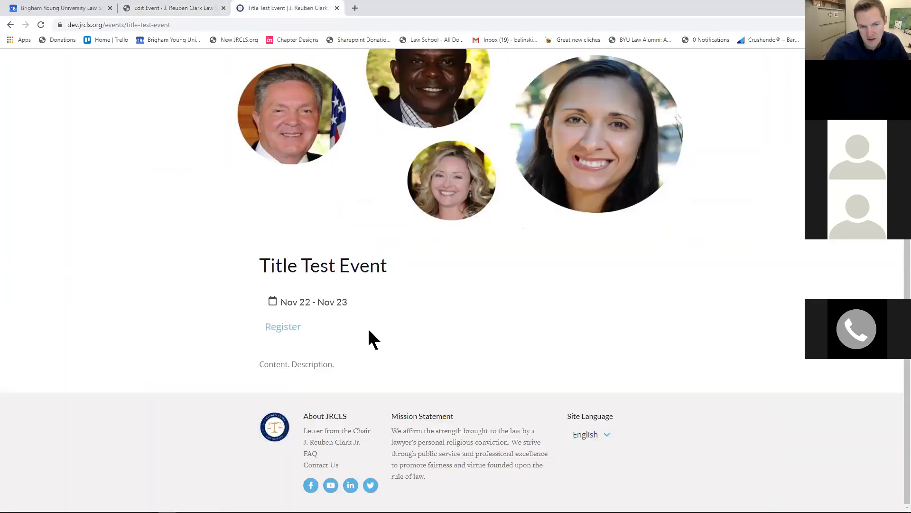
{"action": "scroll", "coordinate": [341, 350], "scroll_direction": "up", "scroll_amount": 1}
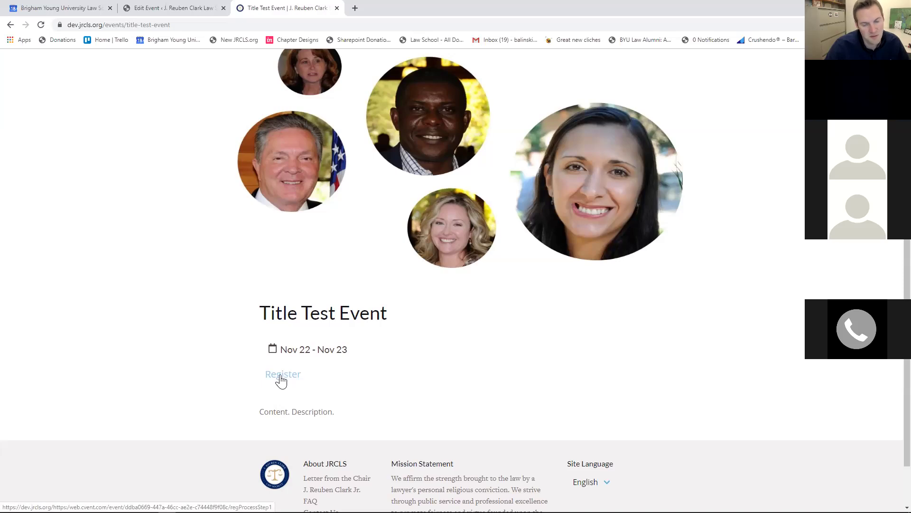
{"action": "scroll", "coordinate": [393, 271], "scroll_direction": "up", "scroll_amount": 1}
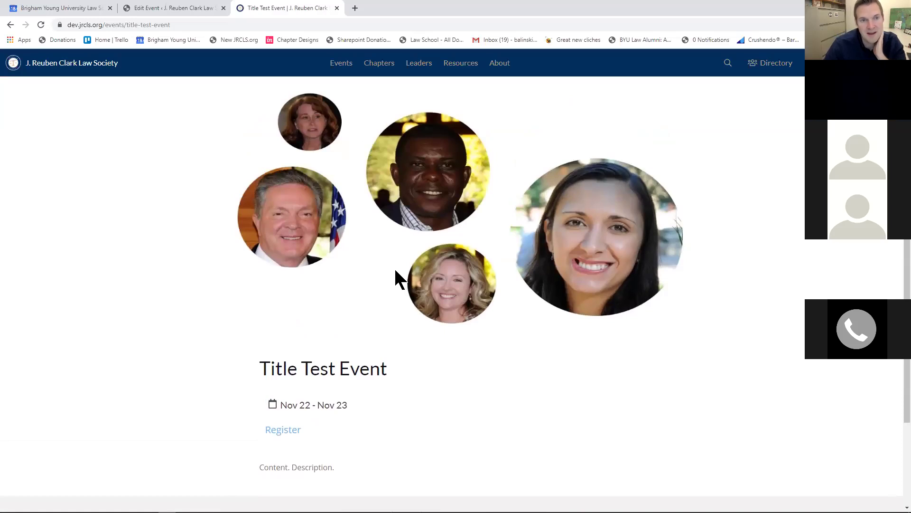
{"action": "scroll", "coordinate": [325, 200], "scroll_direction": "down", "scroll_amount": 2}
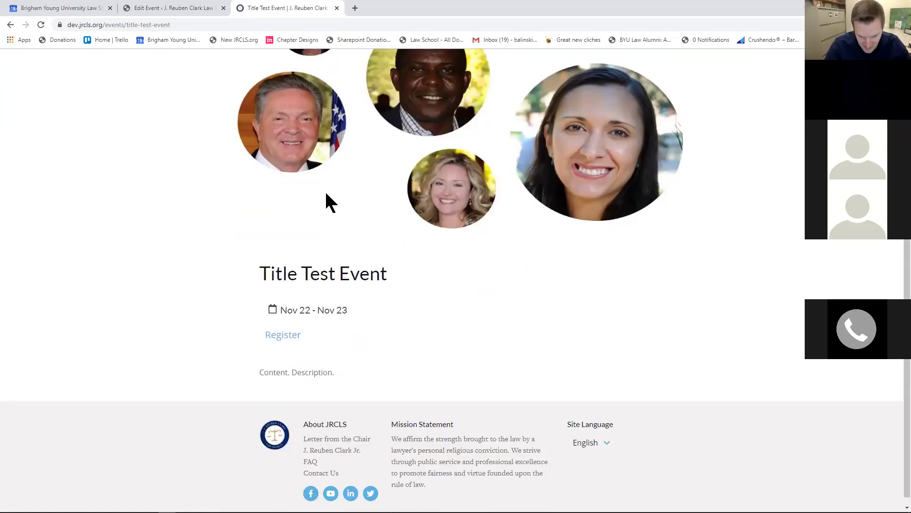
Return to the Title Test Event editor, stay on the page when leaving for Articles, and update the event
{"action": "left_click", "coordinate": [192, 9]}
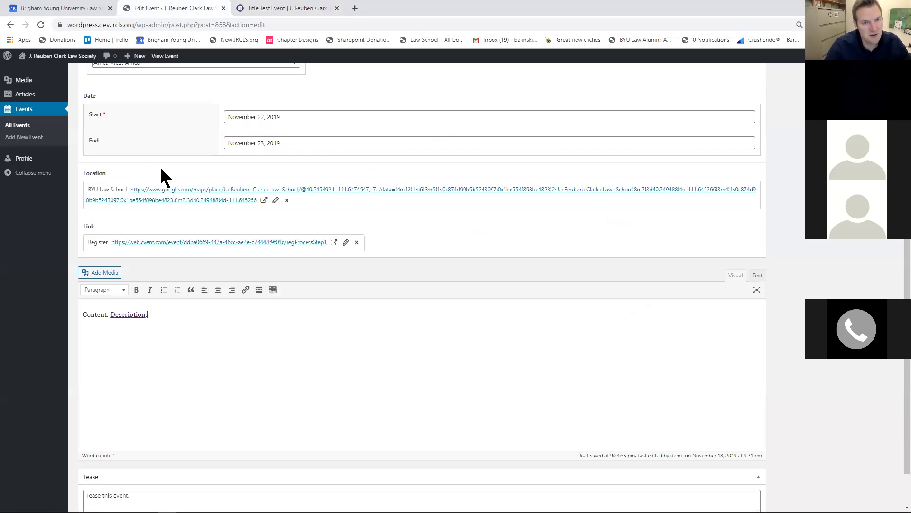
{"action": "scroll", "coordinate": [167, 164], "scroll_direction": "up", "scroll_amount": 6}
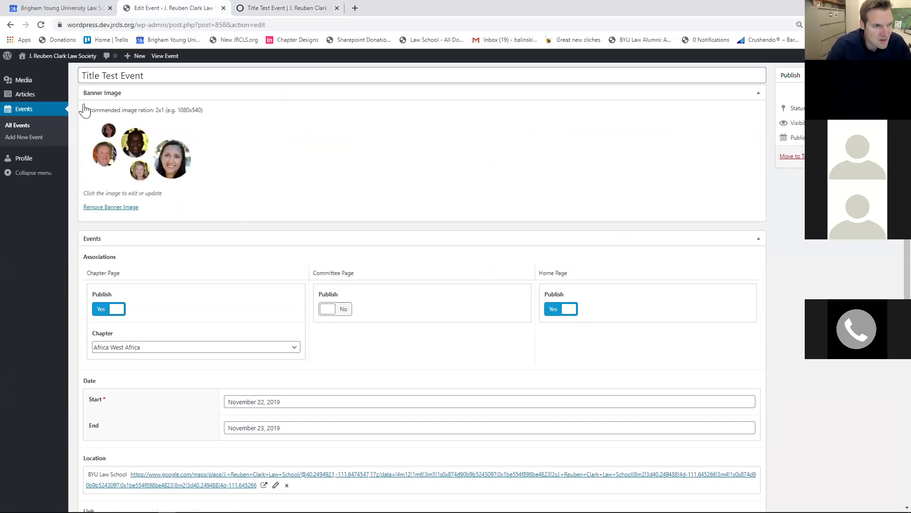
{"action": "left_click", "coordinate": [25, 94]}
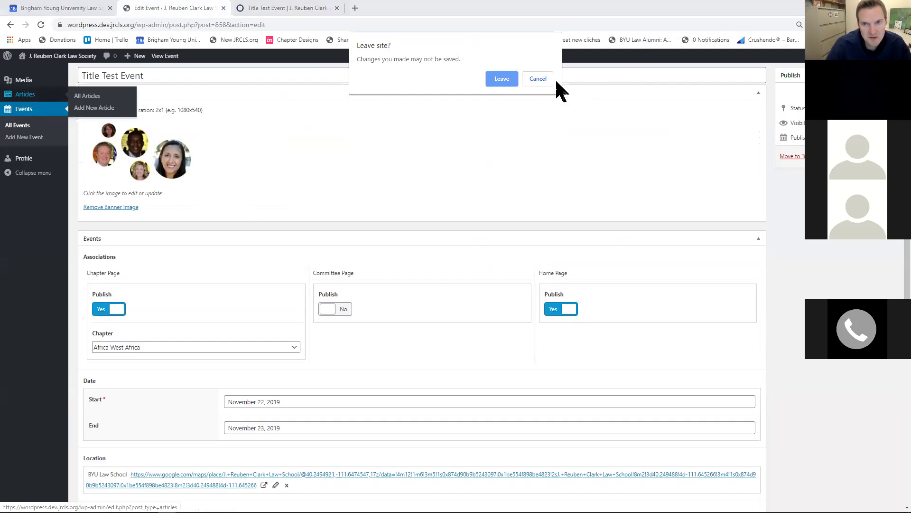
{"action": "left_click", "coordinate": [539, 79]}
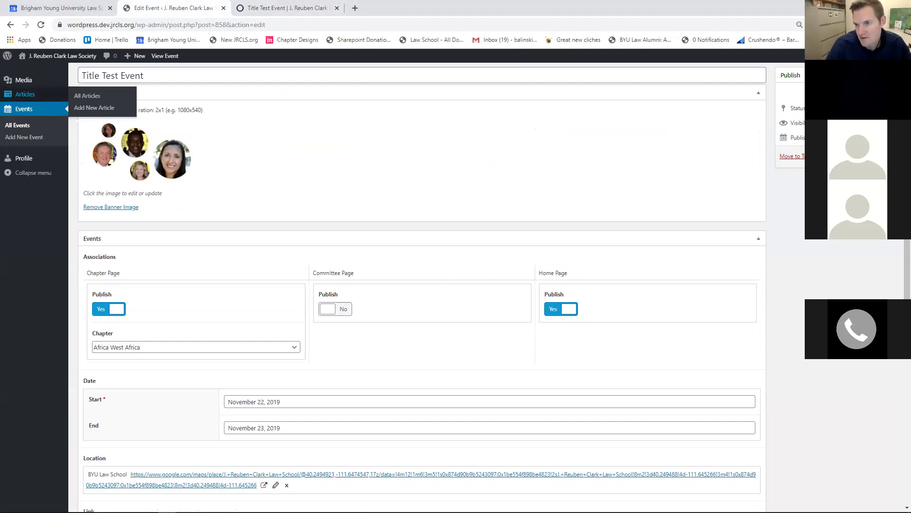
{"action": "left_click", "coordinate": [877, 156]}
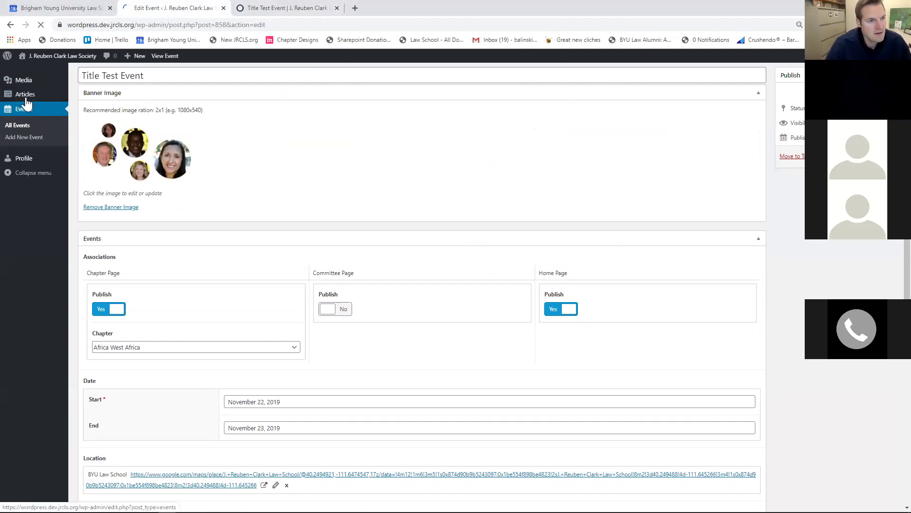
Remove the event's banner image and open the file upload view for setting a new one
{"action": "scroll", "coordinate": [190, 287], "scroll_direction": "down", "scroll_amount": 9}
{"action": "scroll", "coordinate": [132, 252], "scroll_direction": "up", "scroll_amount": 7}
{"action": "scroll", "coordinate": [121, 276], "scroll_direction": "up", "scroll_amount": 2}
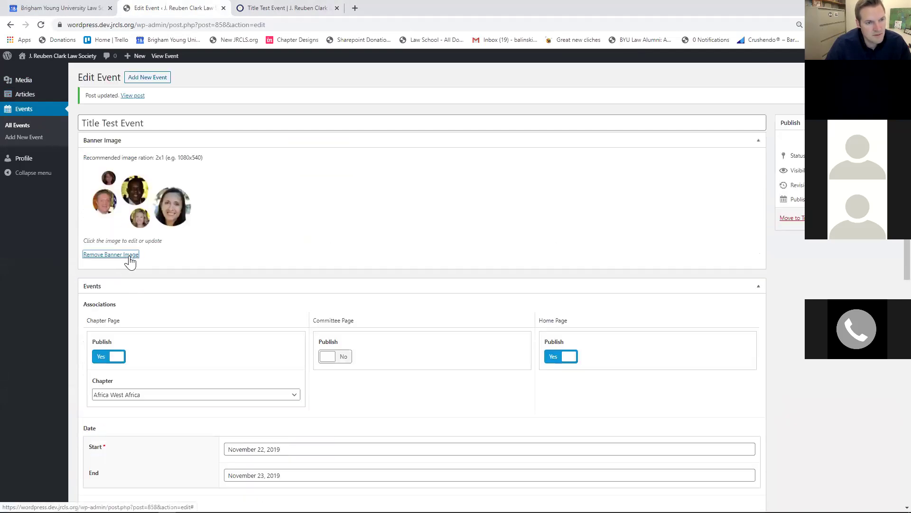
{"action": "left_click", "coordinate": [126, 256]}
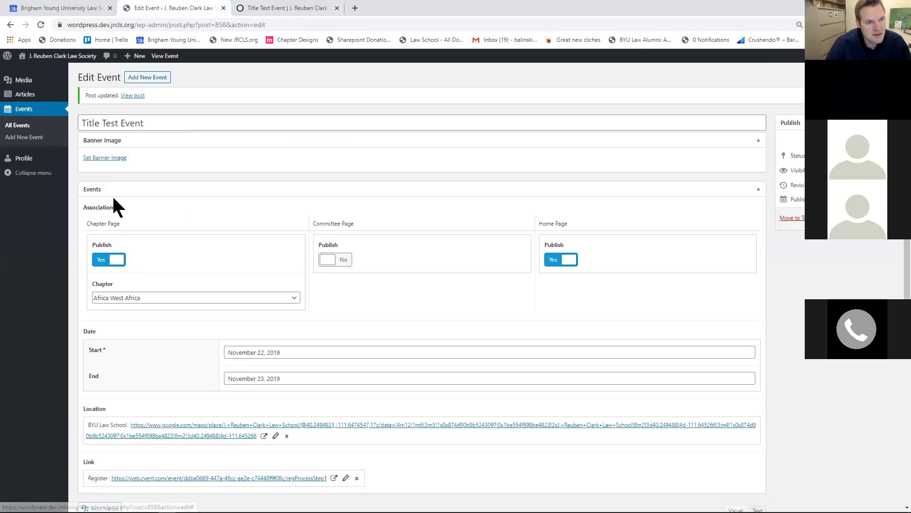
{"action": "left_click", "coordinate": [111, 158]}
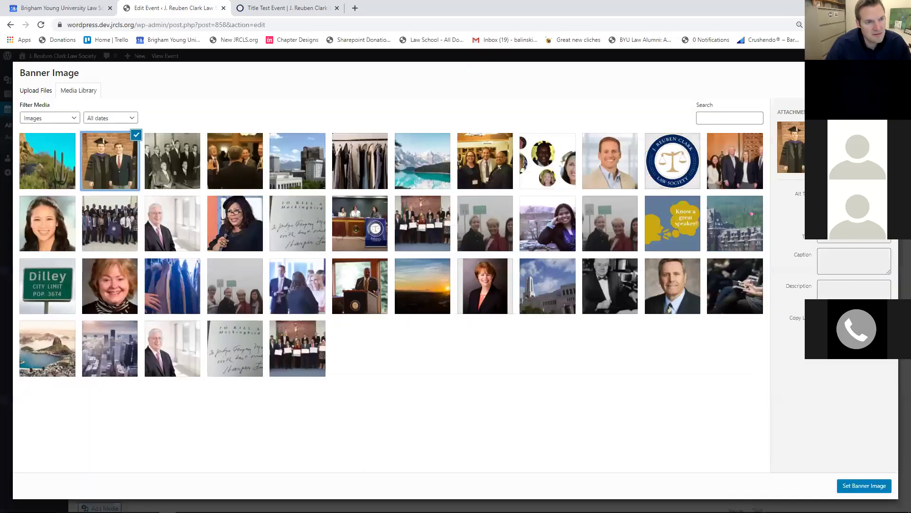
{"action": "left_click", "coordinate": [35, 92]}
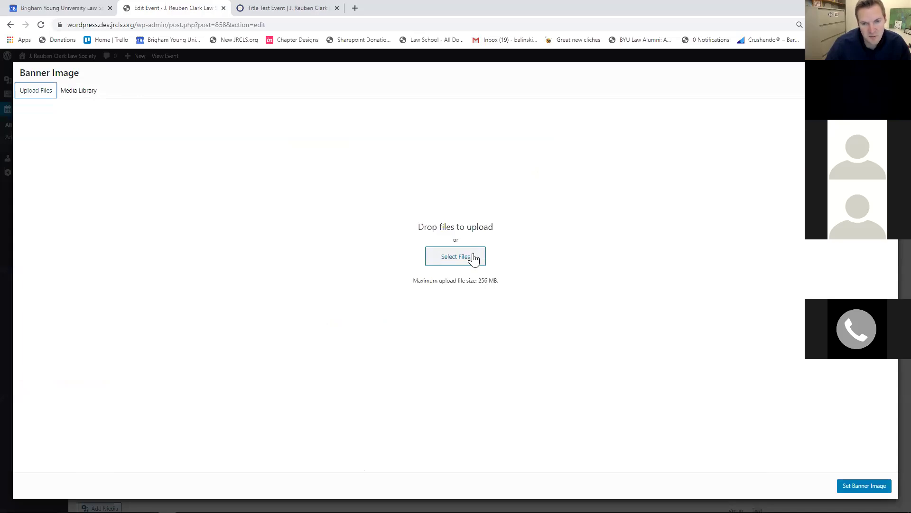
Search Google for "jpg compress" in the event page's browser tab and open the Compress JPEG Images Online site
{"action": "left_click", "coordinate": [285, 10]}
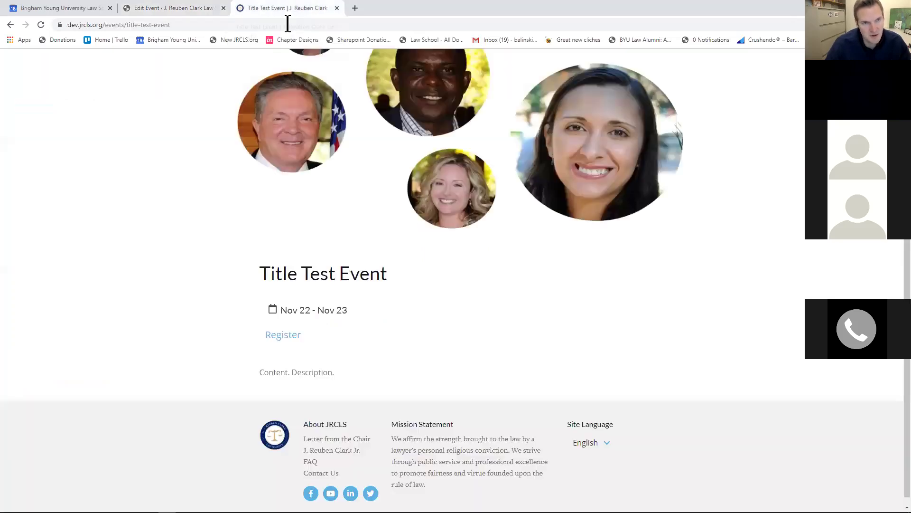
{"action": "left_click", "coordinate": [287, 24]}
{"action": "type", "text": "jpg"}
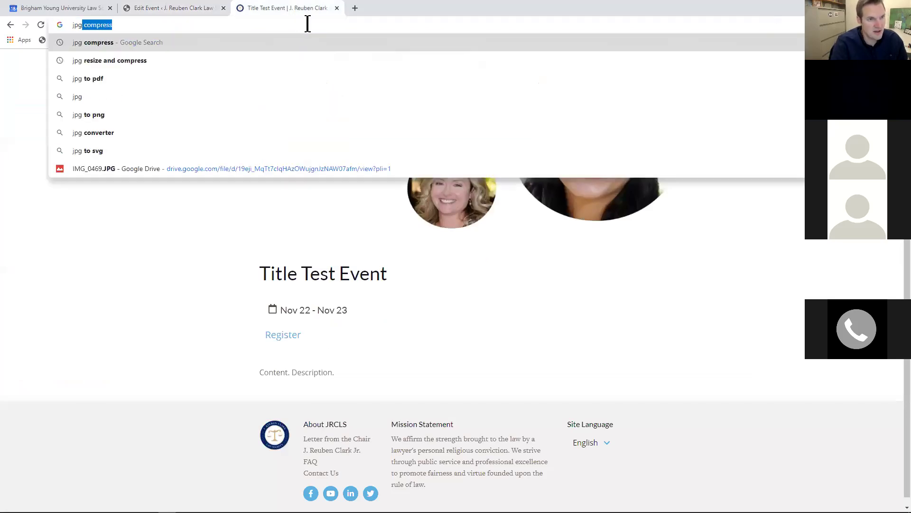
{"action": "key", "text": "Return"}
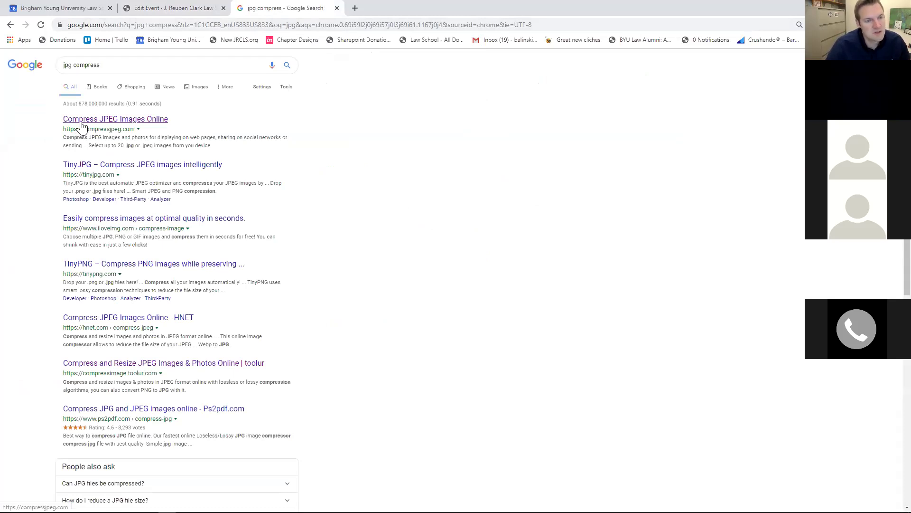
{"action": "left_click", "coordinate": [82, 125]}
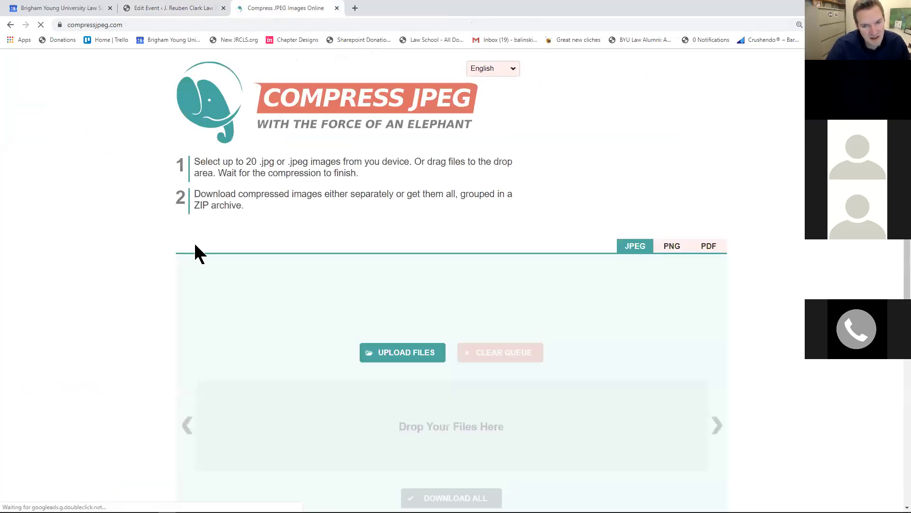
Upload arizona conference.jpg from the Desktop to the JPEG compressor and download the compressed image
{"action": "scroll", "coordinate": [437, 313], "scroll_direction": "down", "scroll_amount": 1}
{"action": "left_click", "coordinate": [420, 308]}
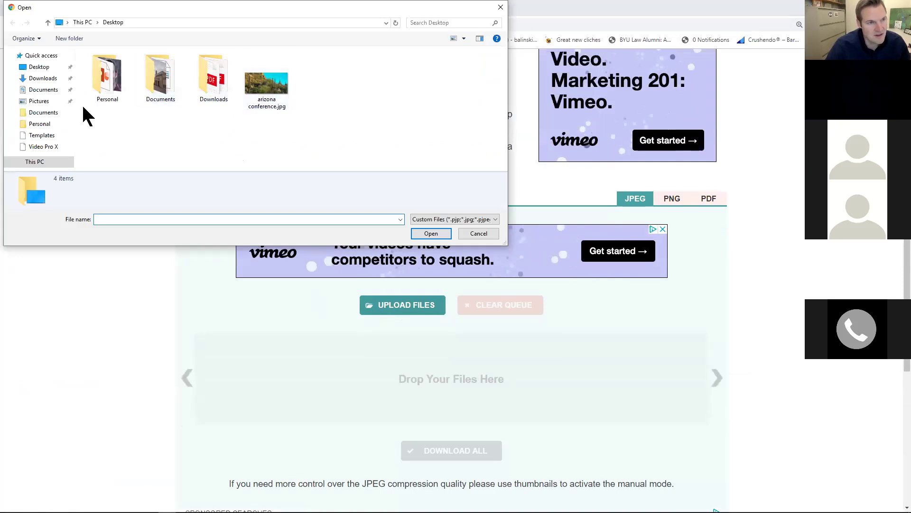
{"action": "scroll", "coordinate": [51, 88], "scroll_direction": "down", "scroll_amount": 1}
{"action": "left_click", "coordinate": [262, 94]}
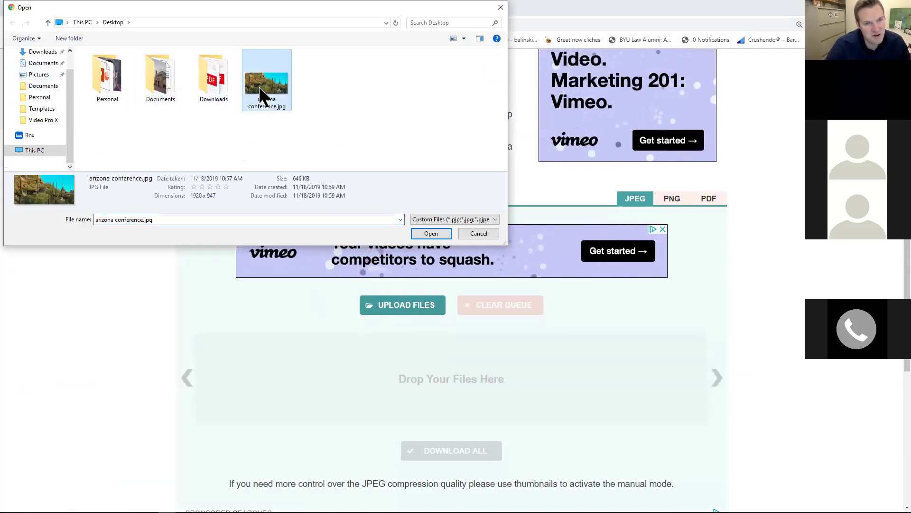
{"action": "left_click", "coordinate": [431, 233]}
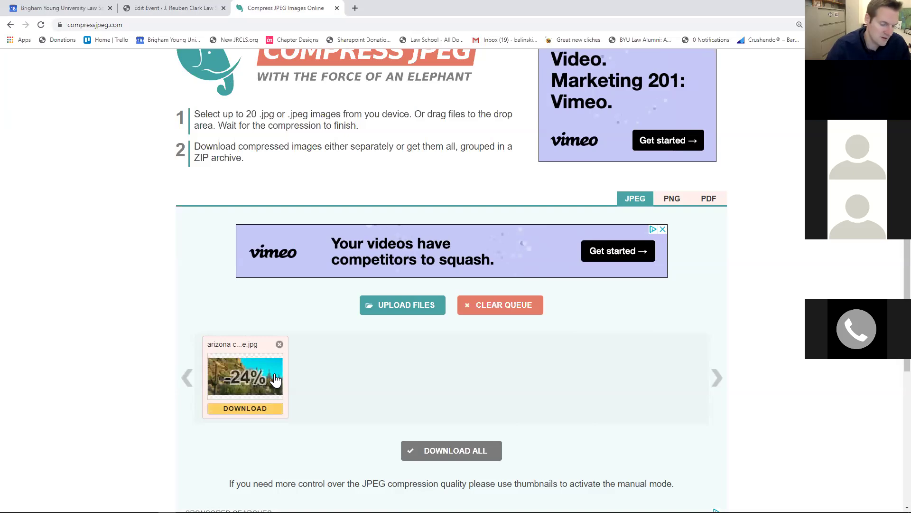
{"action": "left_click", "coordinate": [275, 380]}
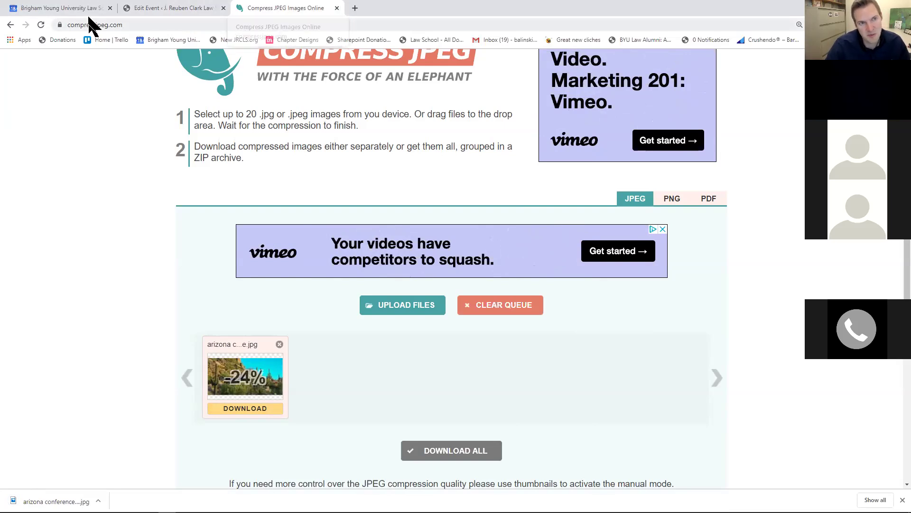
Return to the Title Test Event editor and close the banner image window without setting an image
{"action": "left_click", "coordinate": [149, 7]}
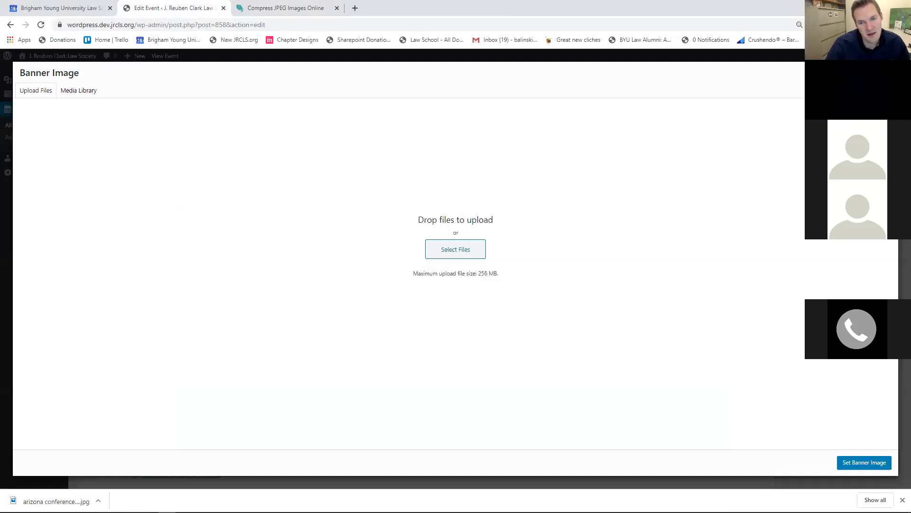
{"action": "key", "text": "Escape"}
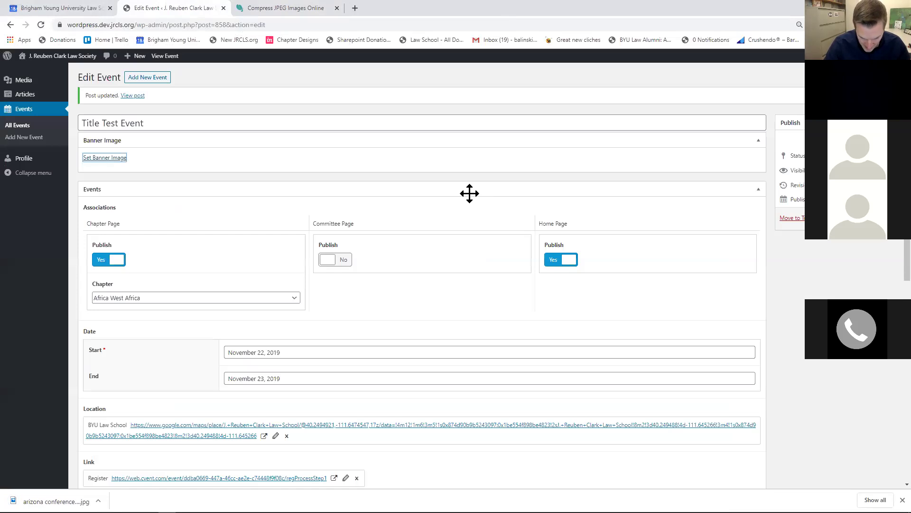
{"action": "scroll", "coordinate": [476, 187], "scroll_direction": "down", "scroll_amount": 1}
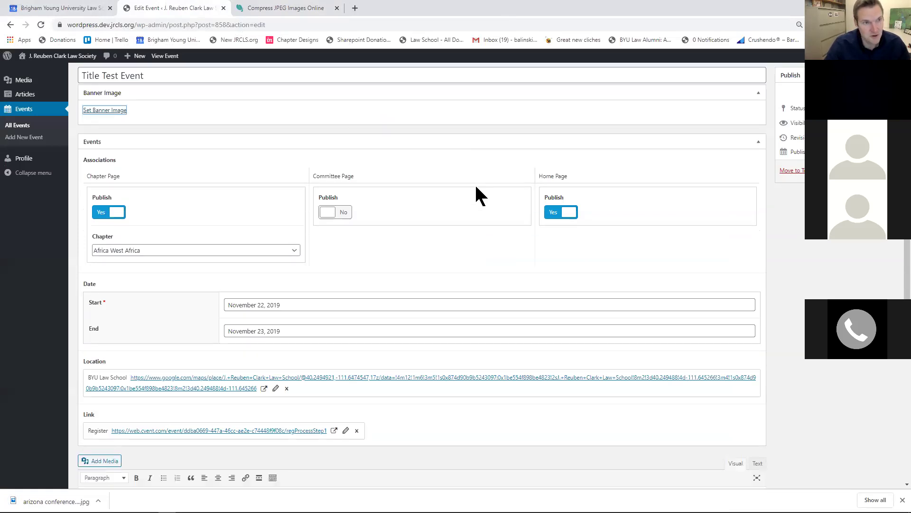